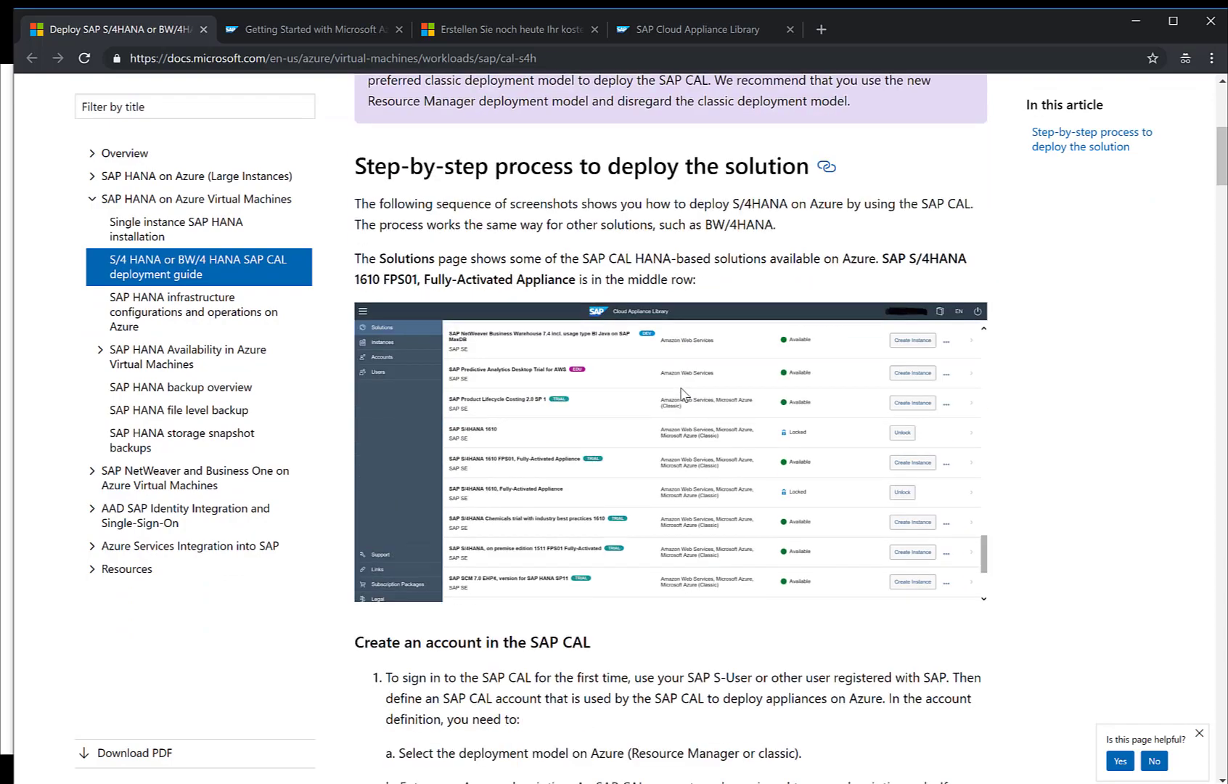
Step: Skim the Docs CAL account and deployment steps, then switch to the SAP HANA Academy Azure blog
scroll(680, 388, "down", 15)
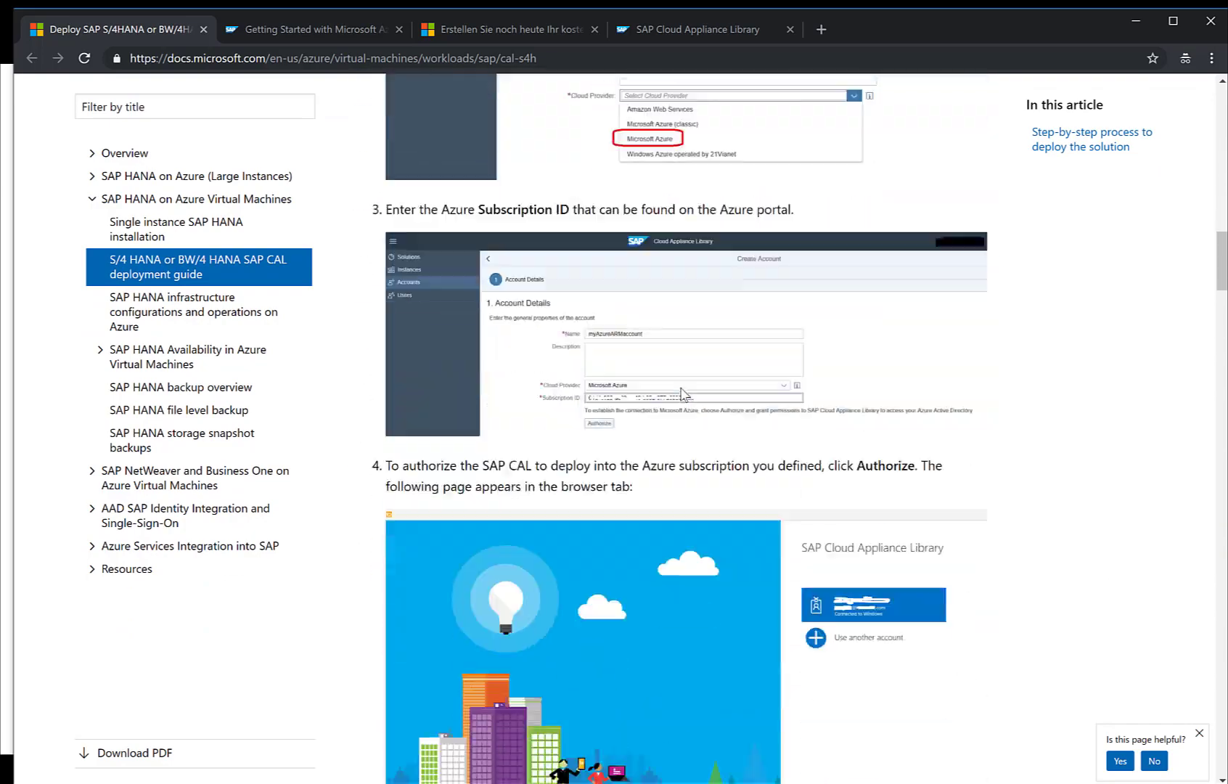
scroll(681, 388, "down", 15)
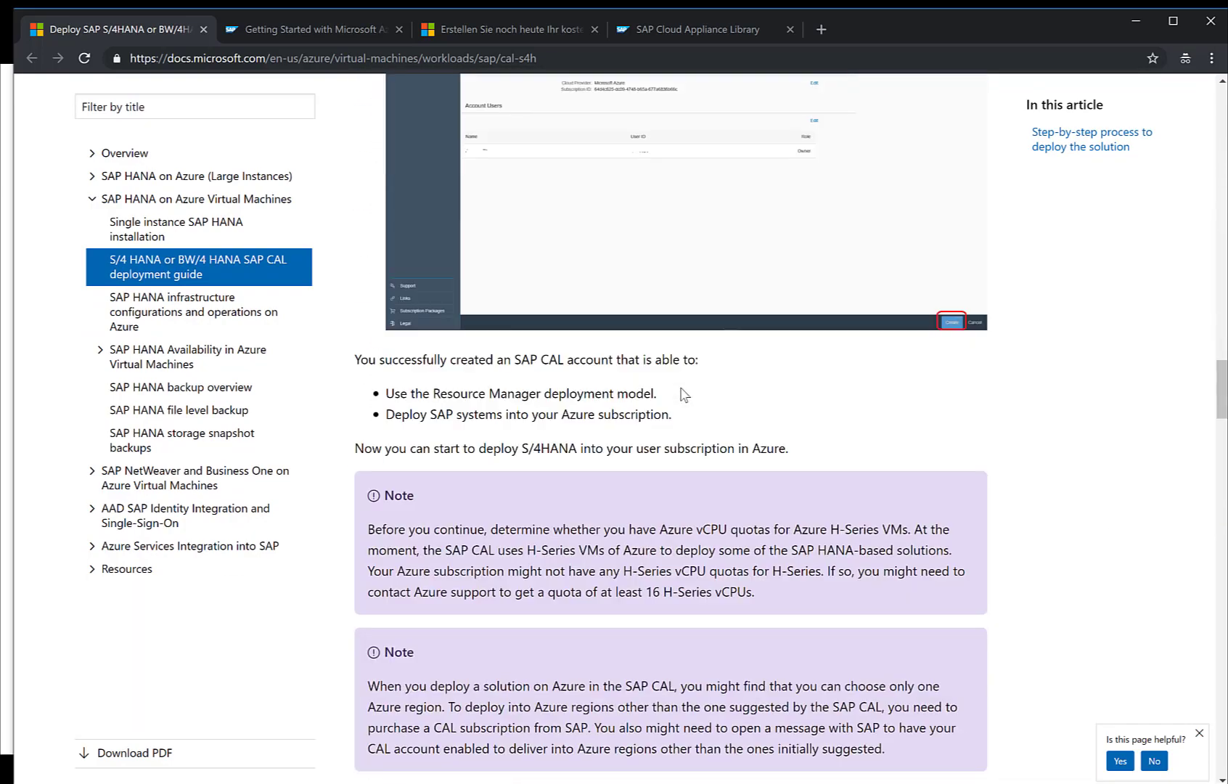
scroll(681, 394, "down", 5)
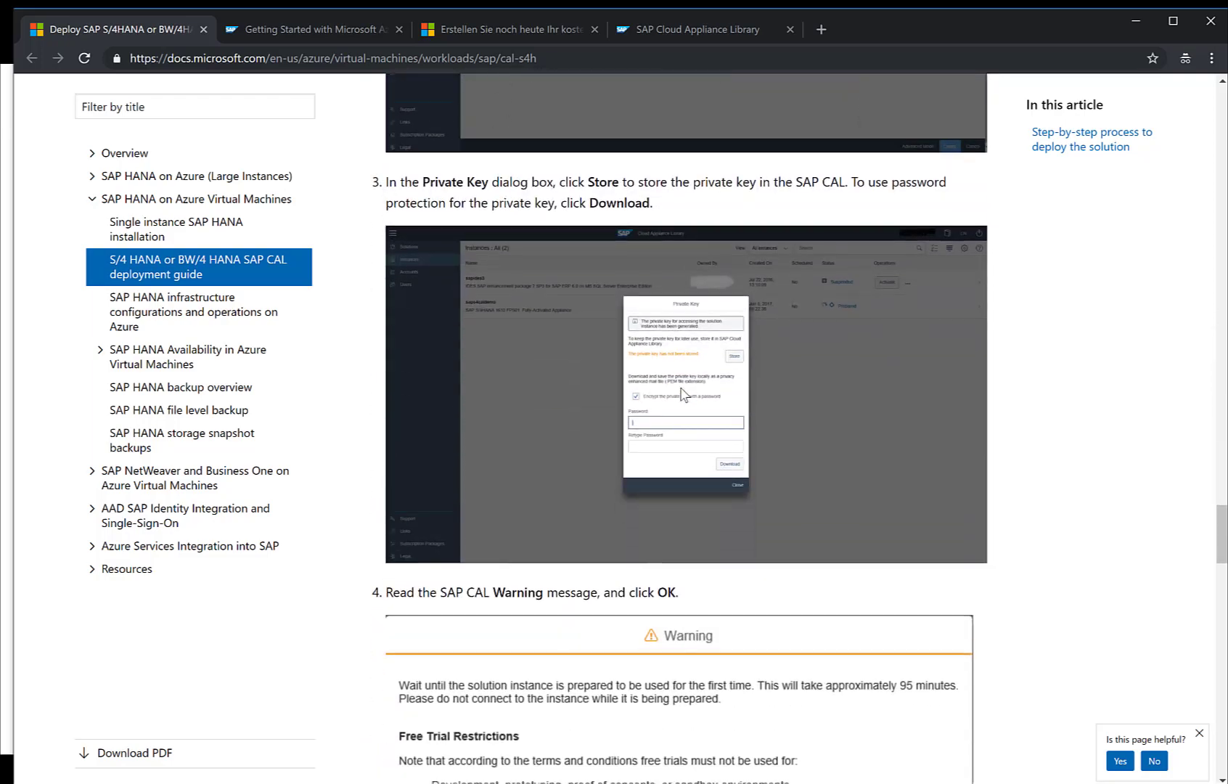
scroll(681, 394, "up", 20)
scroll(680, 393, "up", 3)
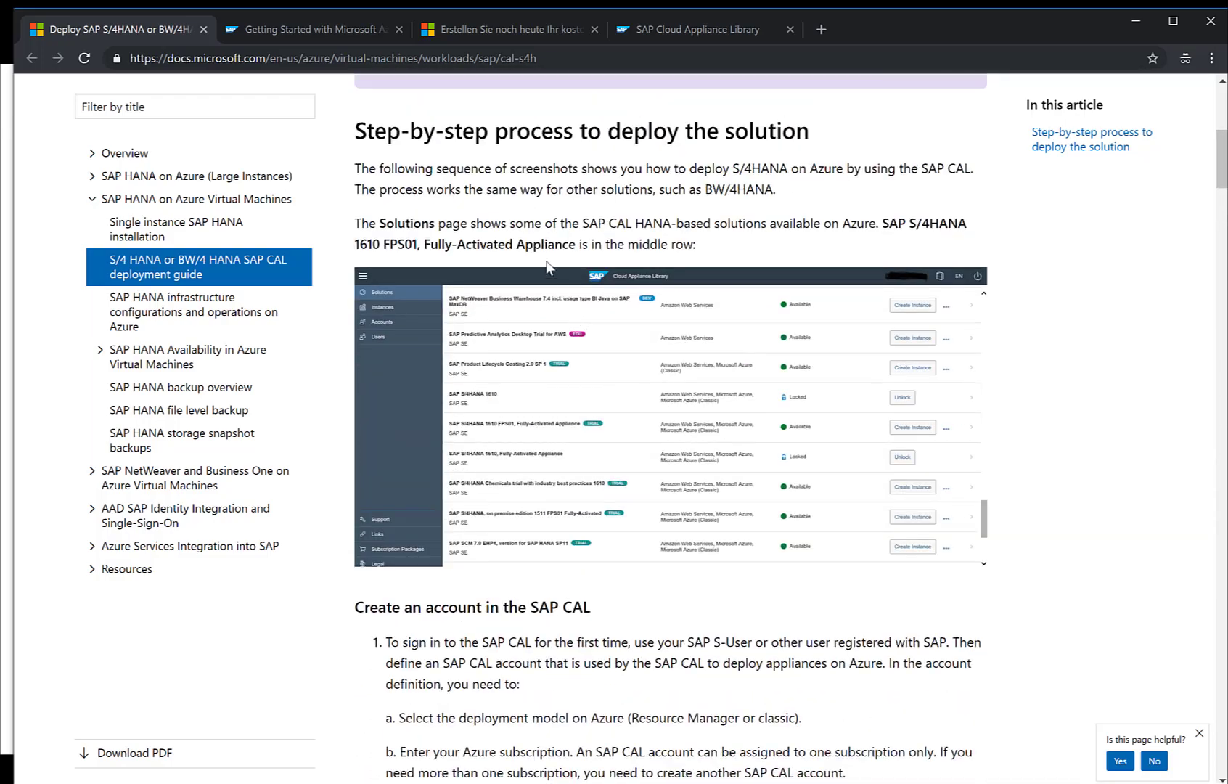
left_click(343, 31)
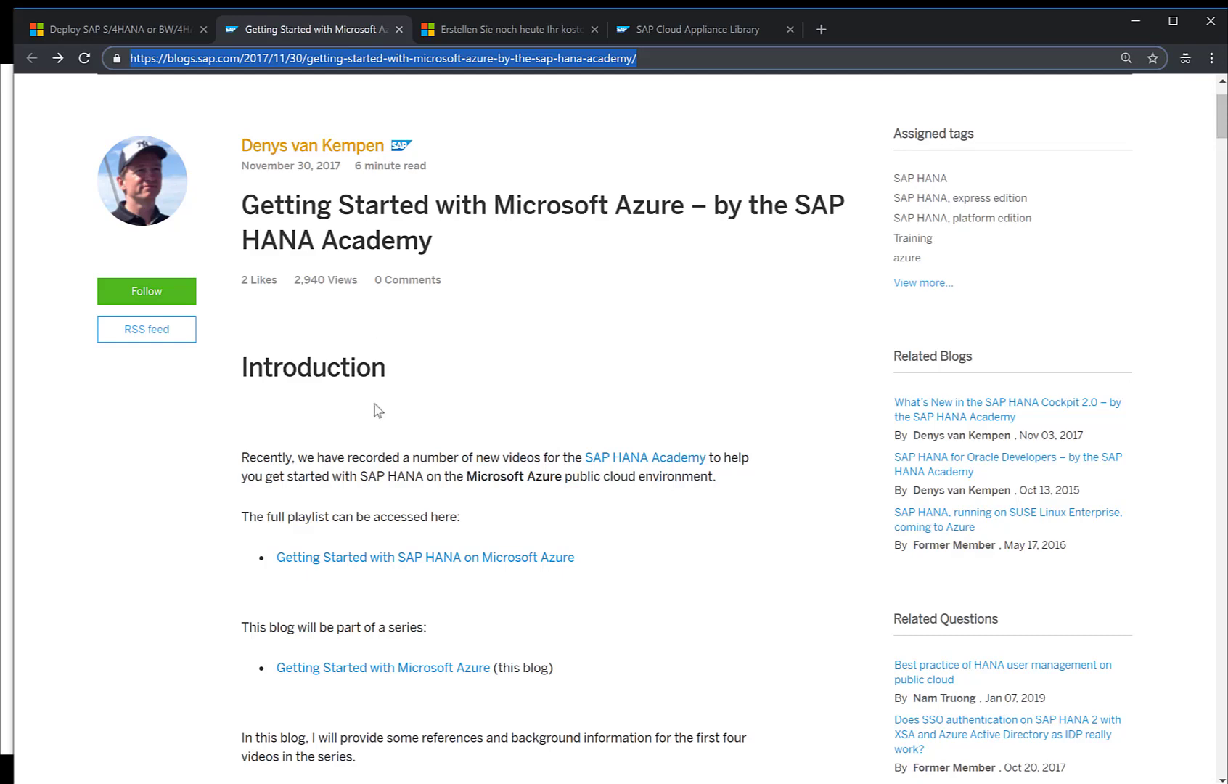
scroll(385, 453, "down", 1)
scroll(386, 455, "down", 2)
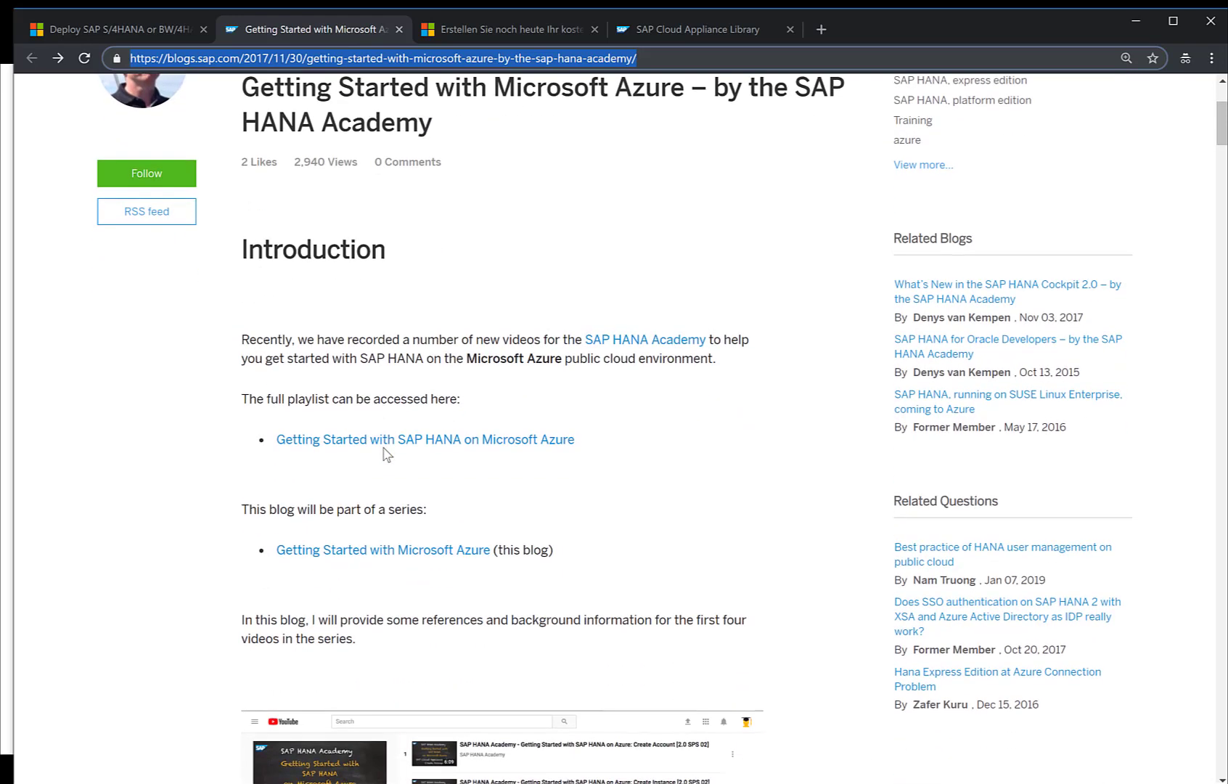
scroll(386, 454, "down", 2)
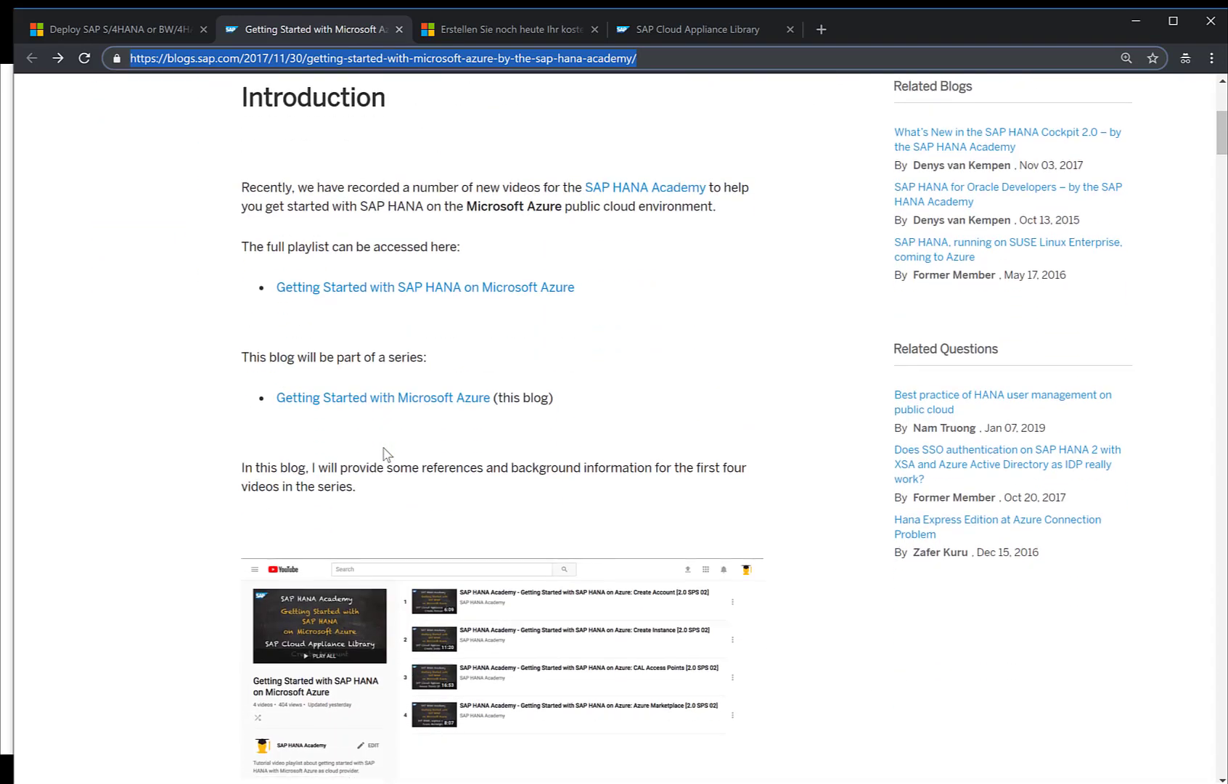
scroll(386, 454, "down", 2)
scroll(384, 453, "down", 3)
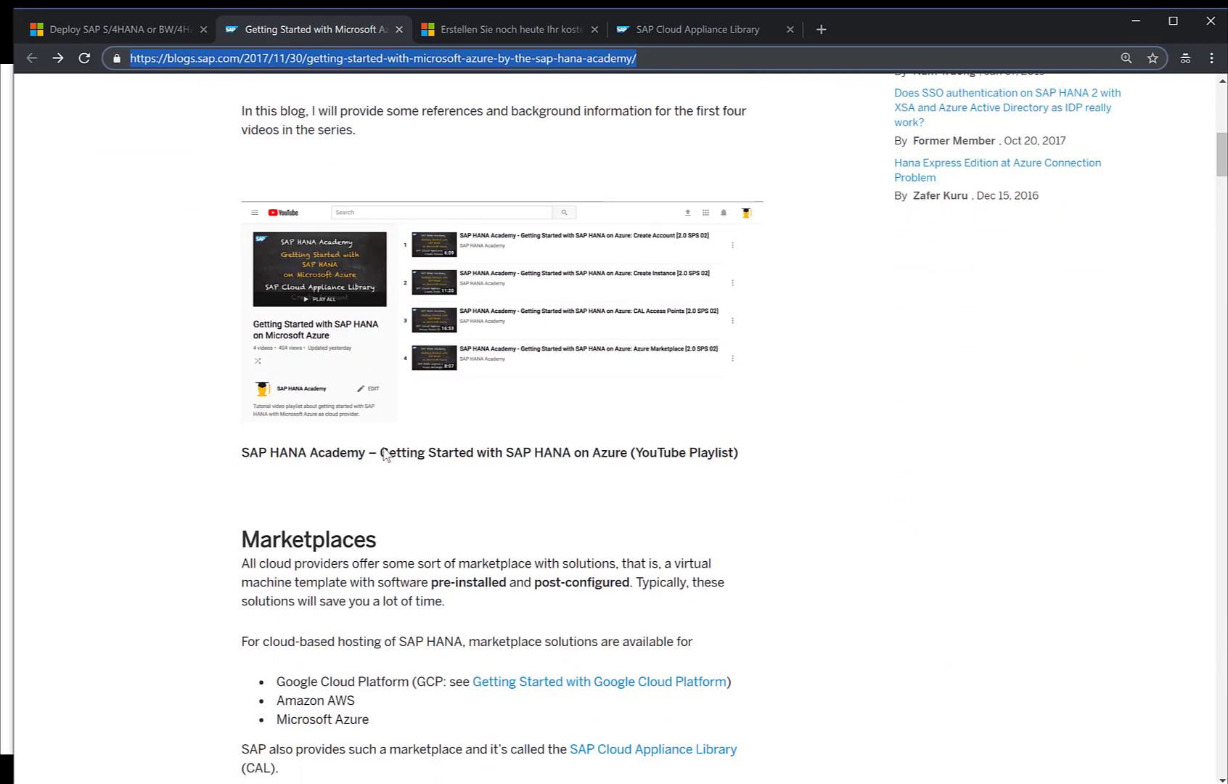
scroll(385, 454, "down", 6)
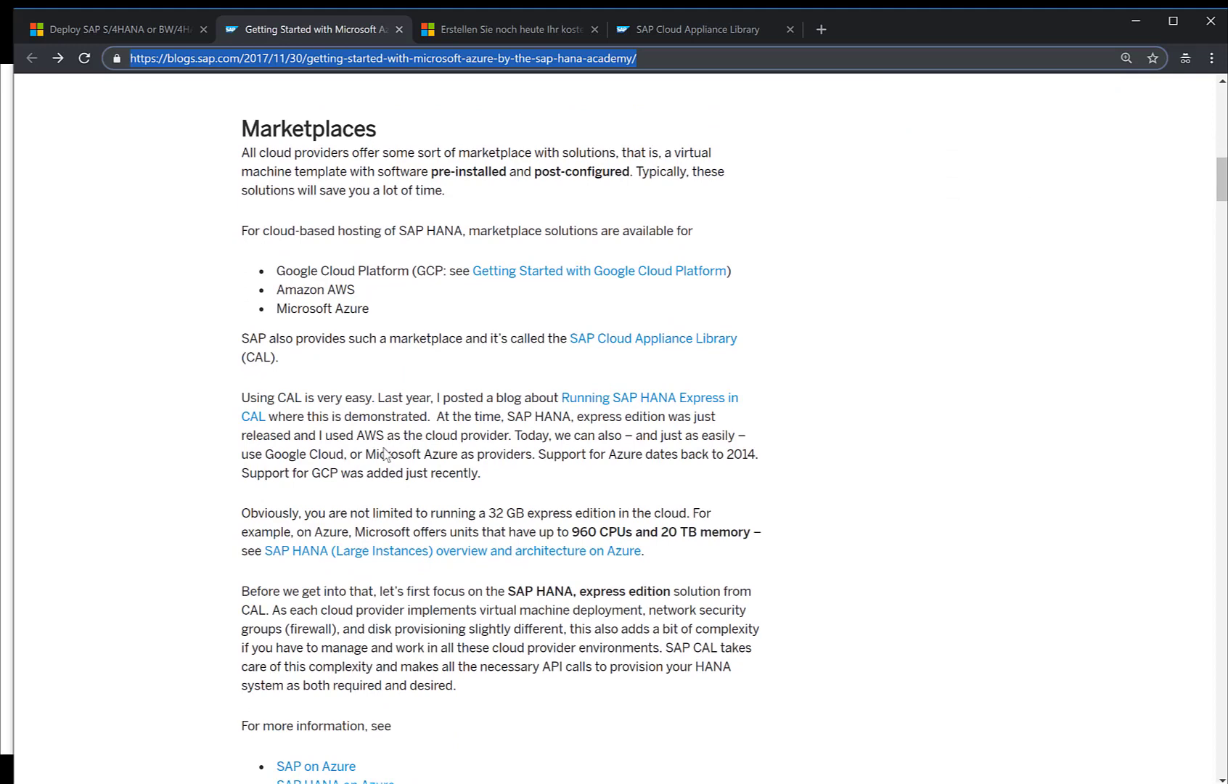
scroll(385, 453, "down", 9)
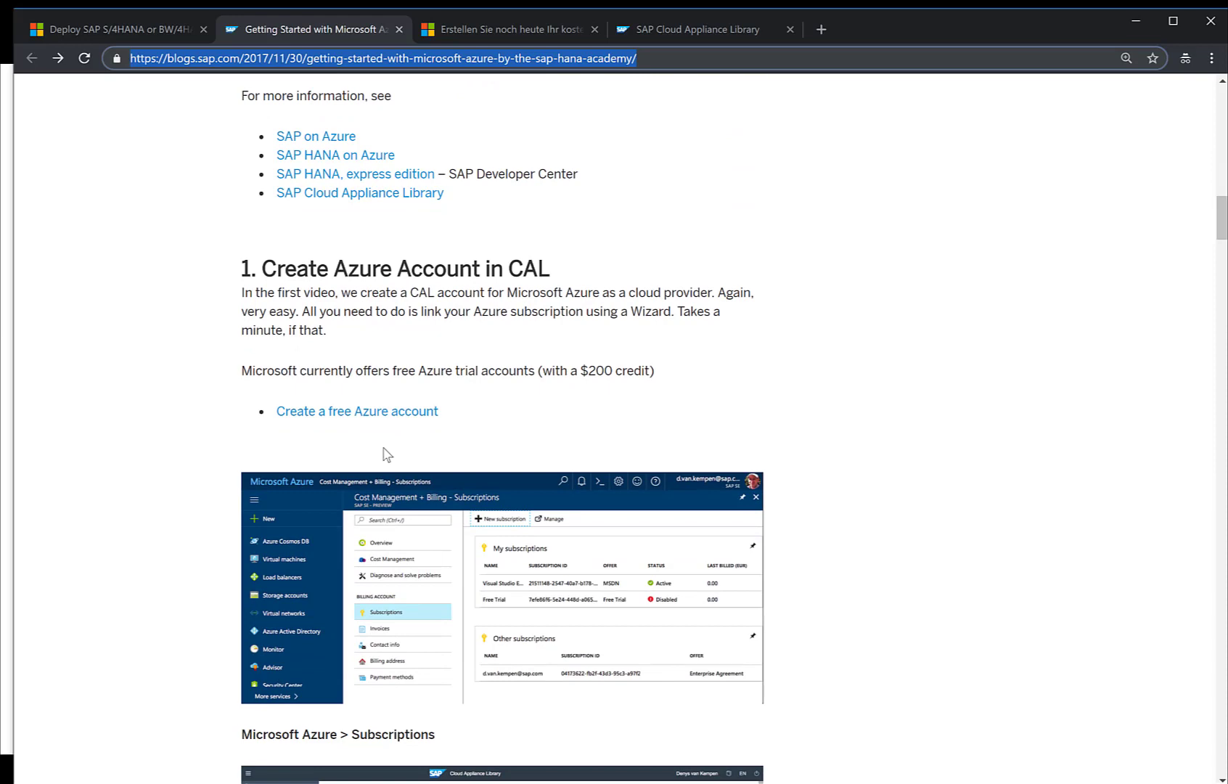
scroll(385, 453, "down", 7)
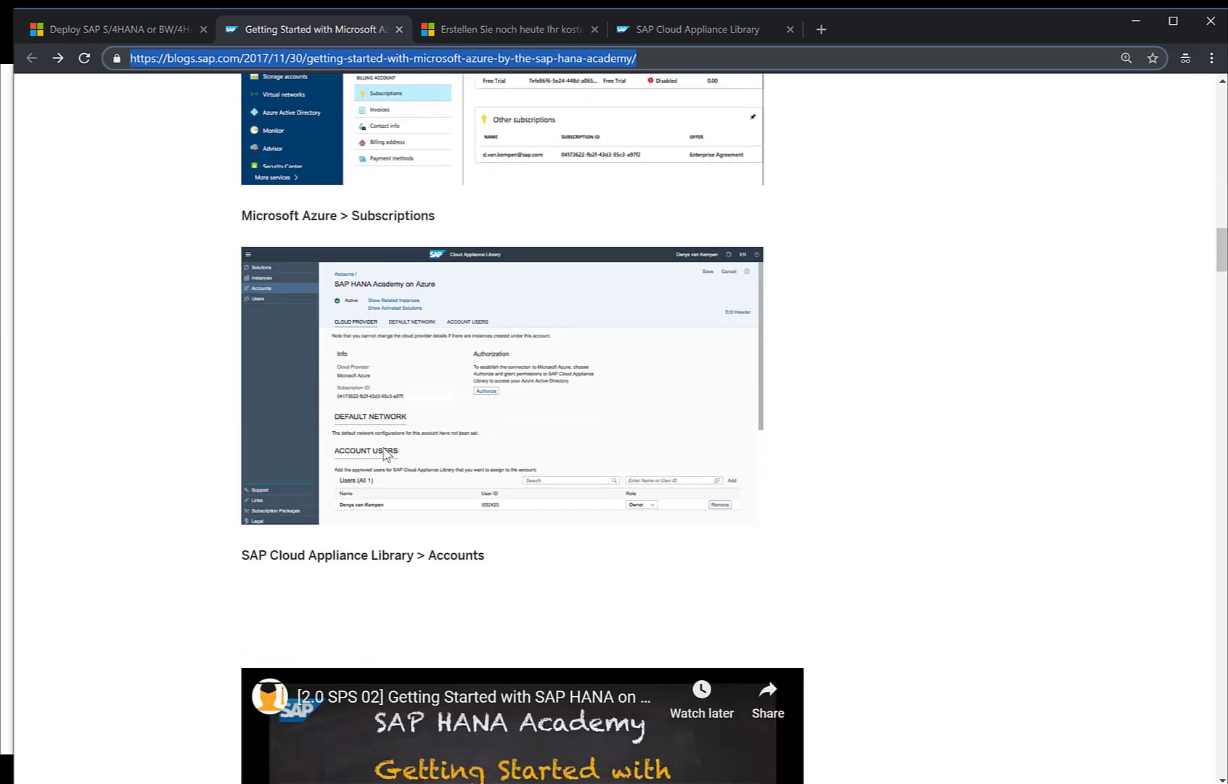
scroll(384, 453, "down", 3)
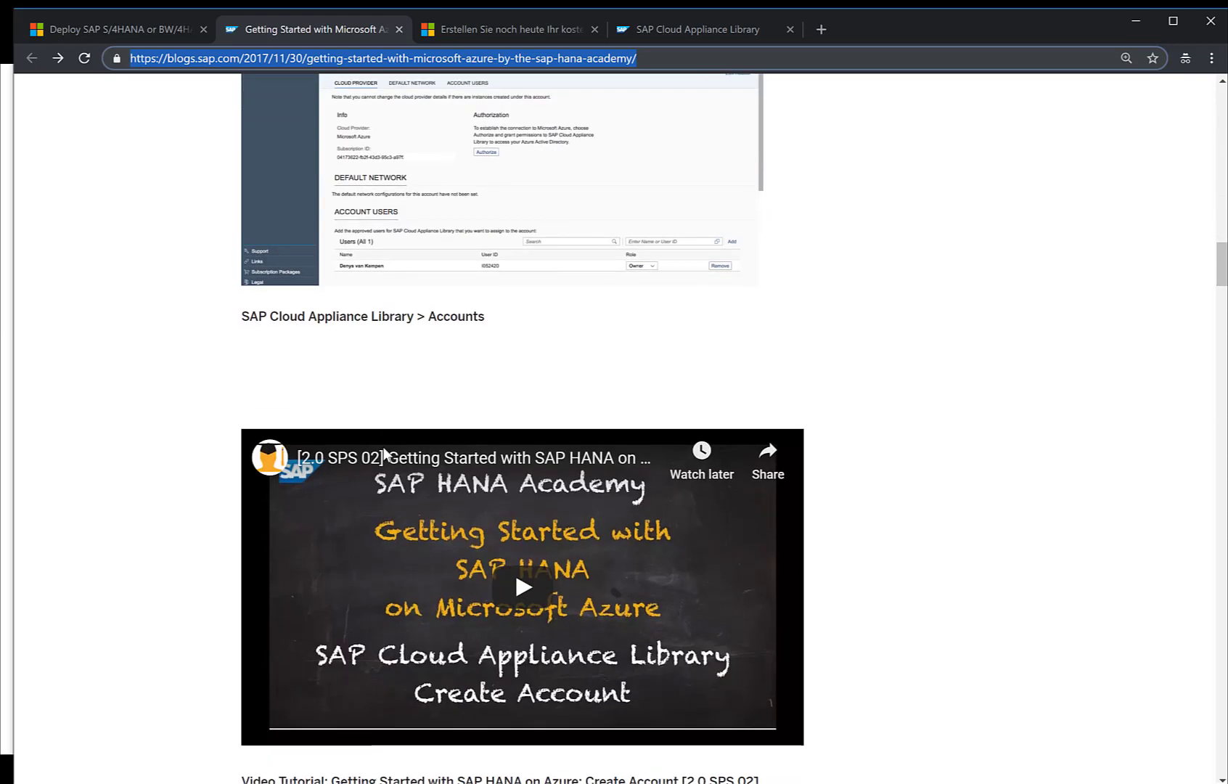
scroll(385, 453, "up", 20)
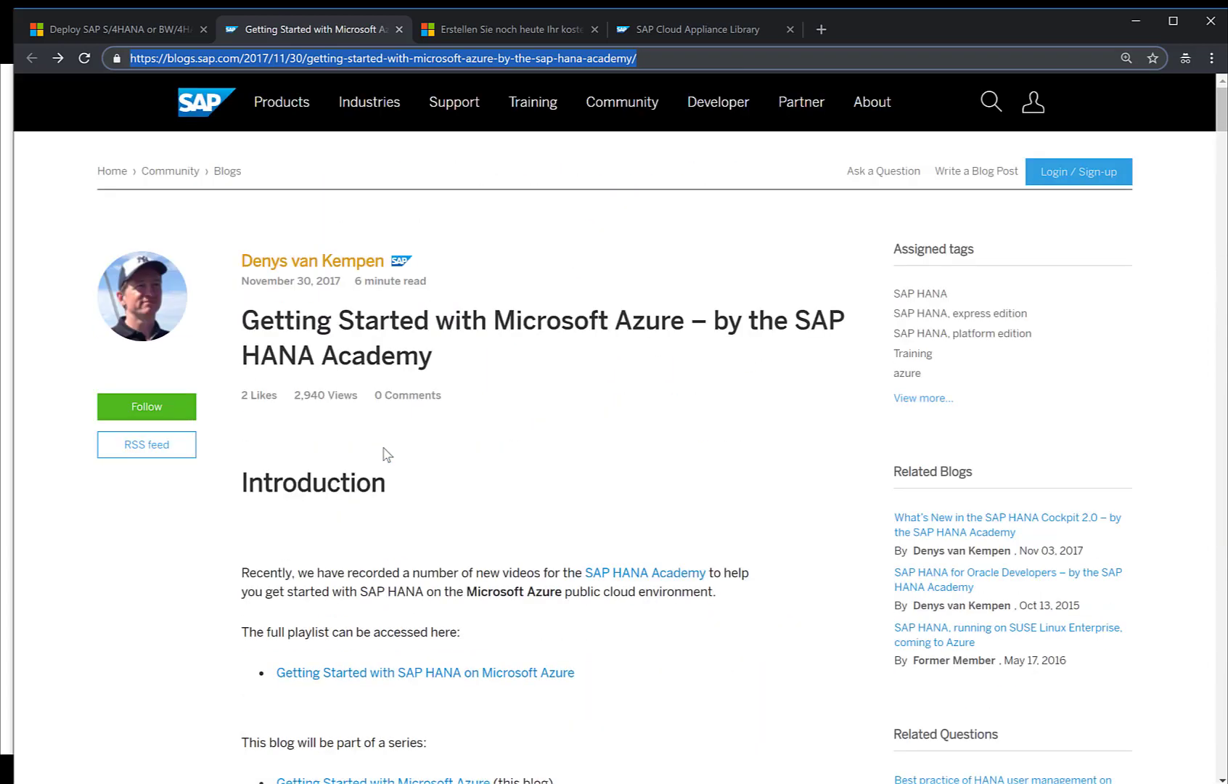
Step: Load azure.com/free in the third browser tab
left_click(483, 29)
left_click(225, 58)
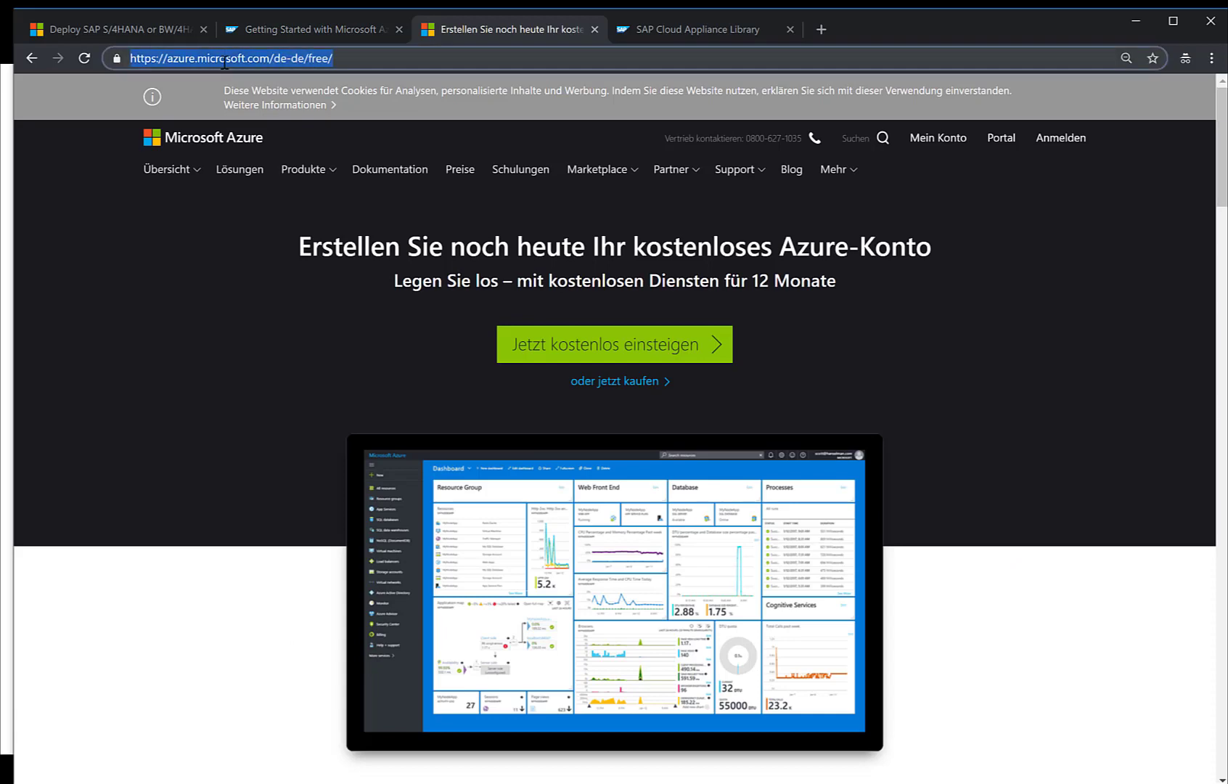
type("Z")
key("BackSpace")
key("BackSpace")
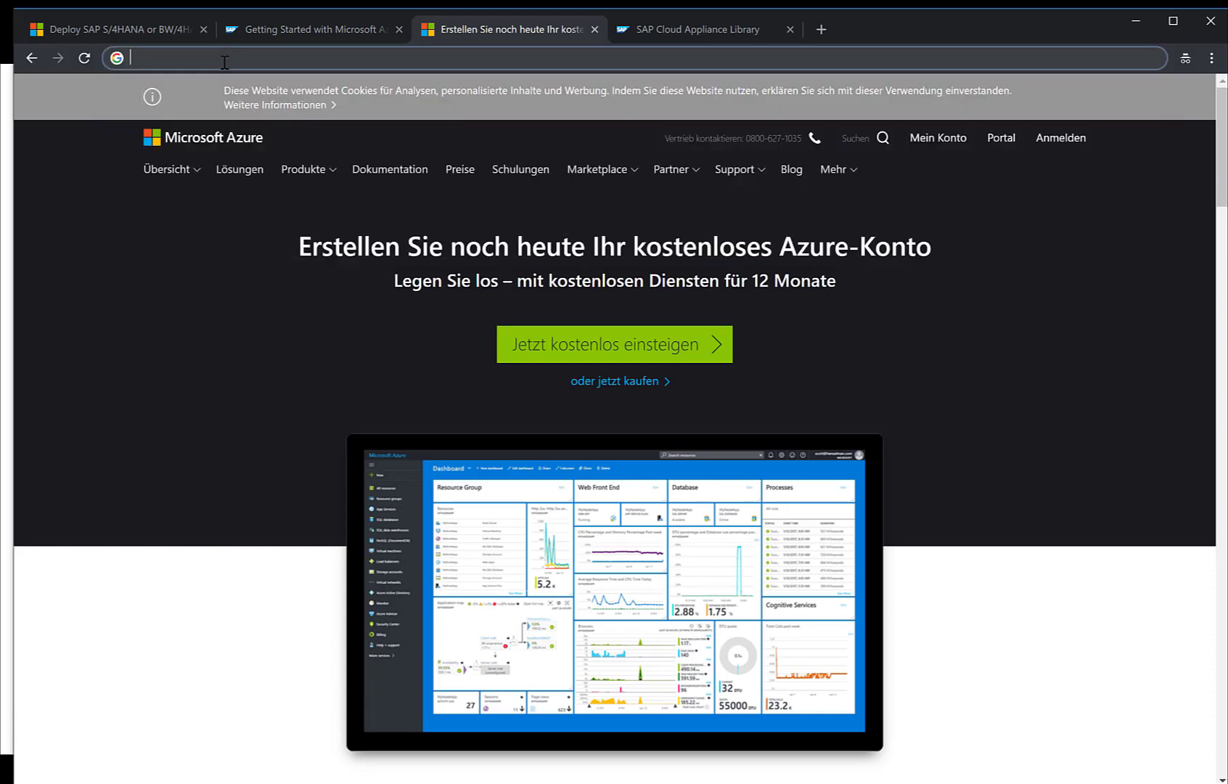
type("AZURE.COM")
key("BackSpace")
key("BackSpace")
key("BackSpace")
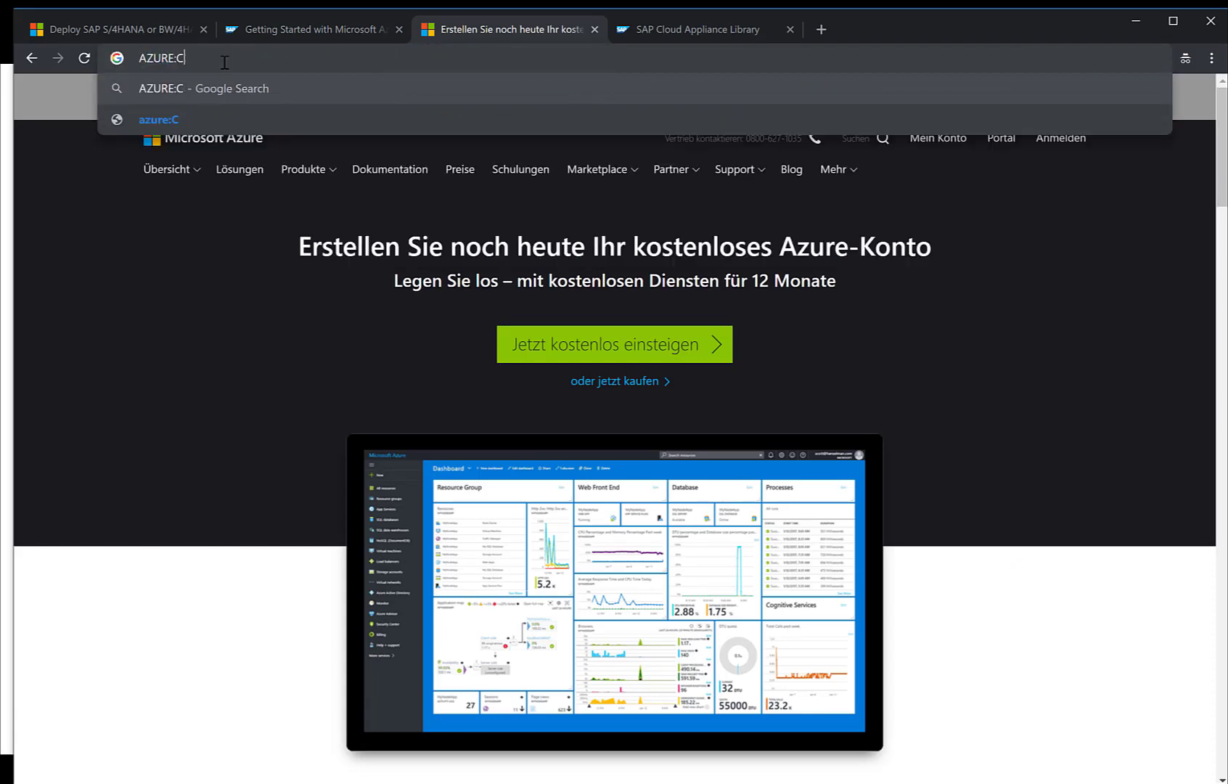
type("com/free")
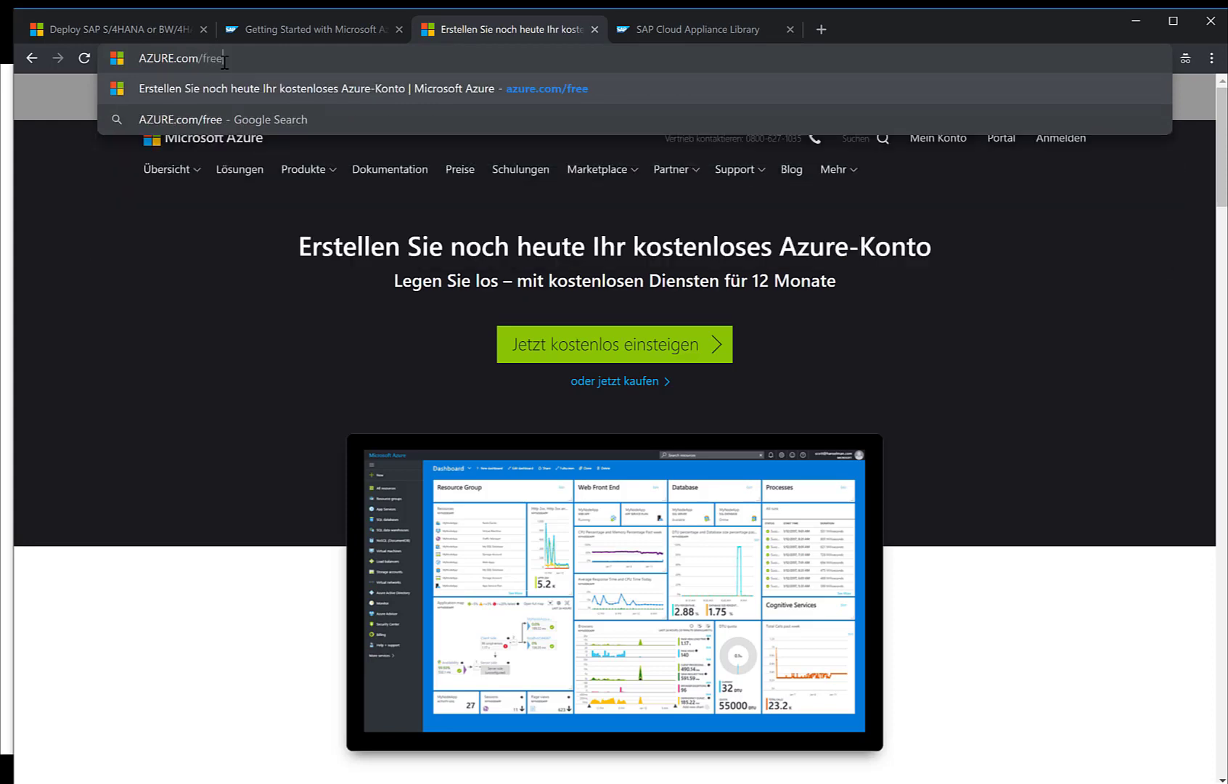
key("Return")
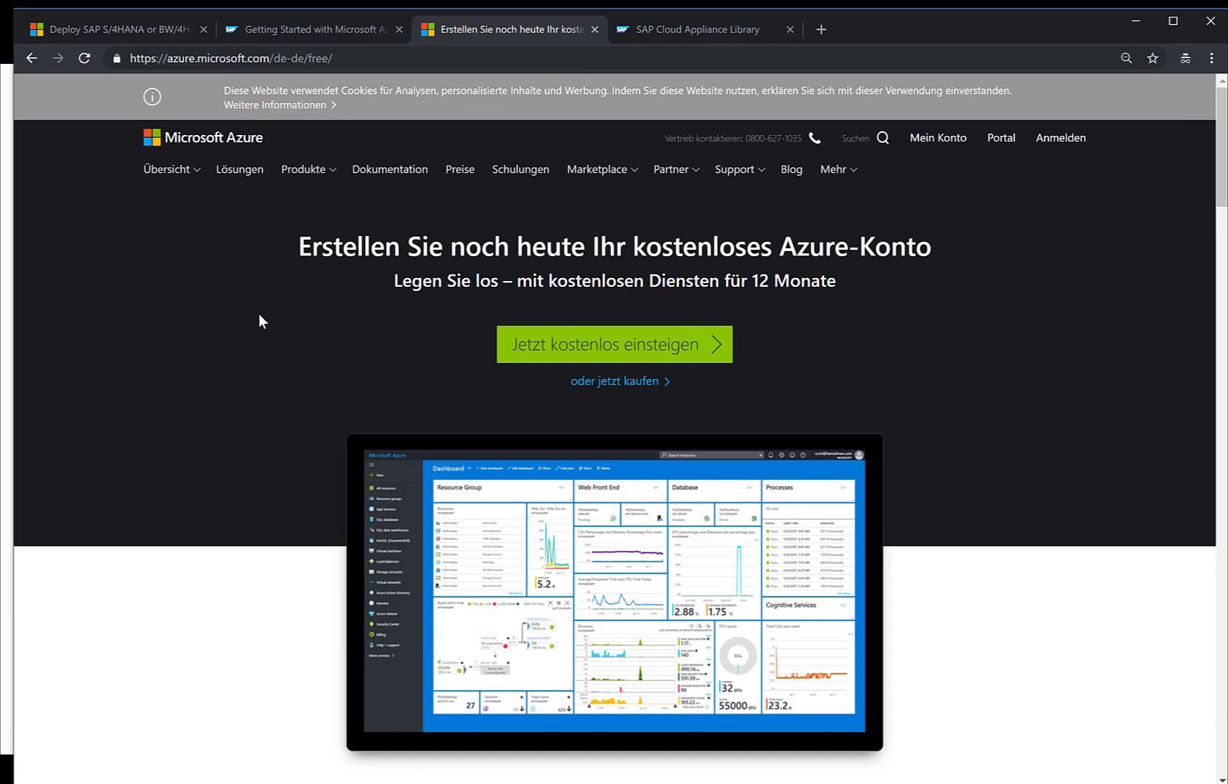
Step: Browse the 12-month free products and always-free services, returning to the top
scroll(262, 323, "down", 5)
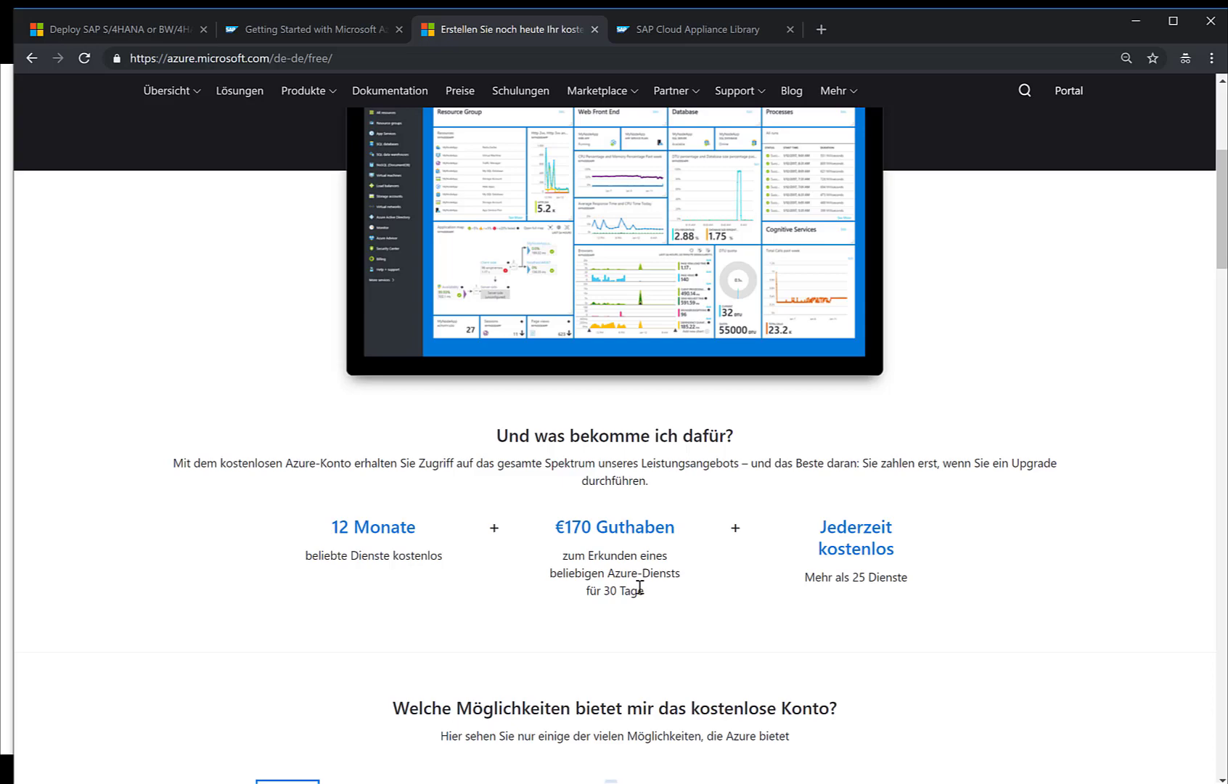
scroll(639, 586, "down", 14)
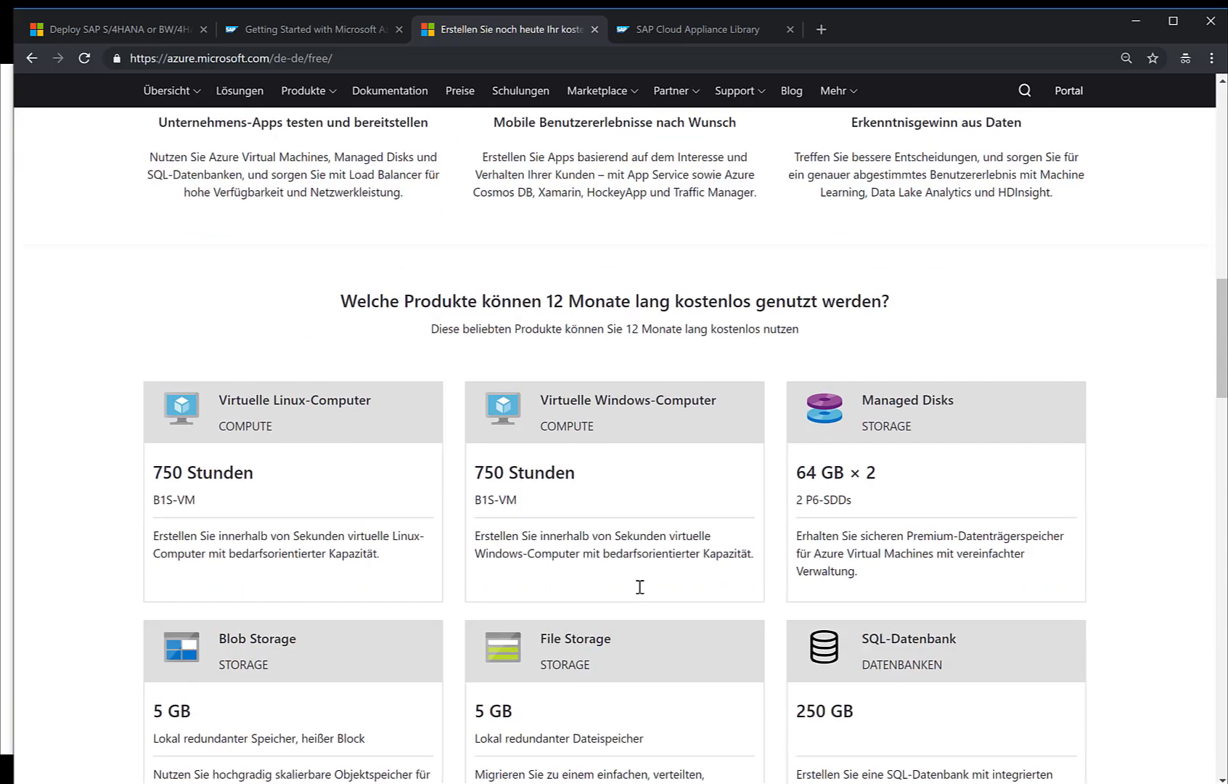
scroll(640, 587, "up", 2)
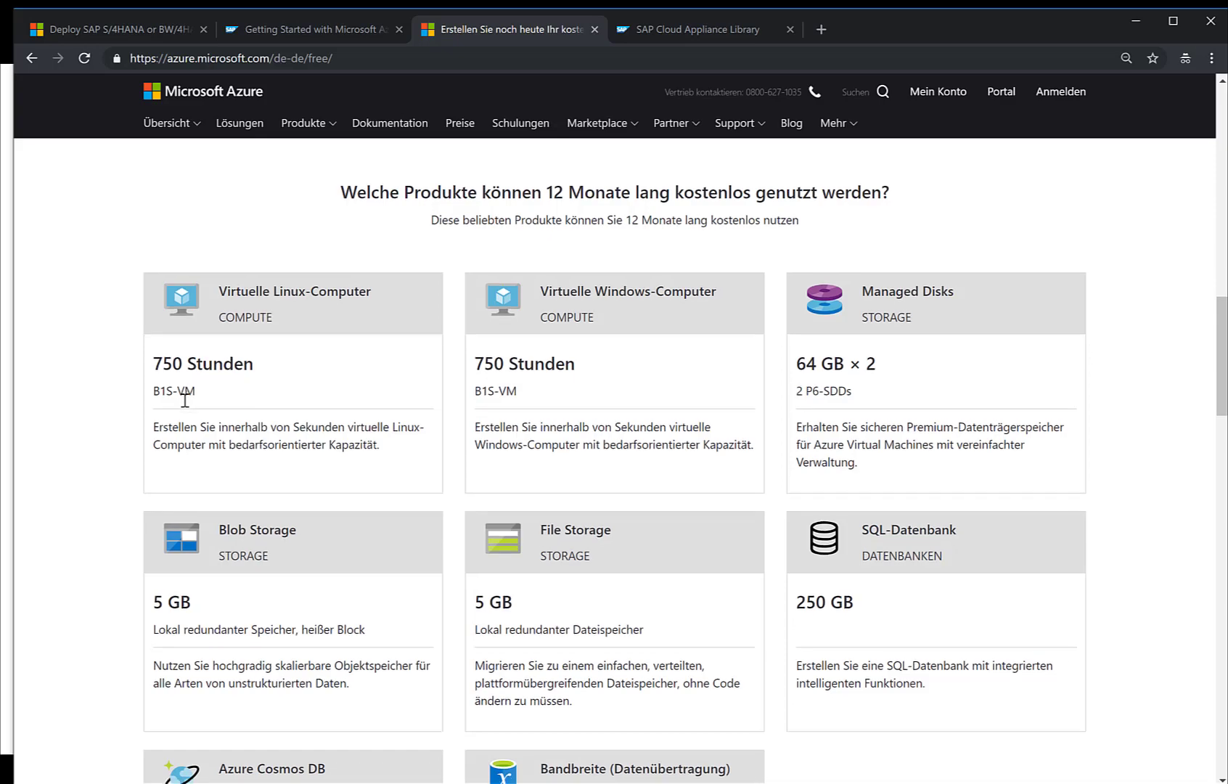
scroll(185, 400, "down", 8)
scroll(185, 400, "down", 4)
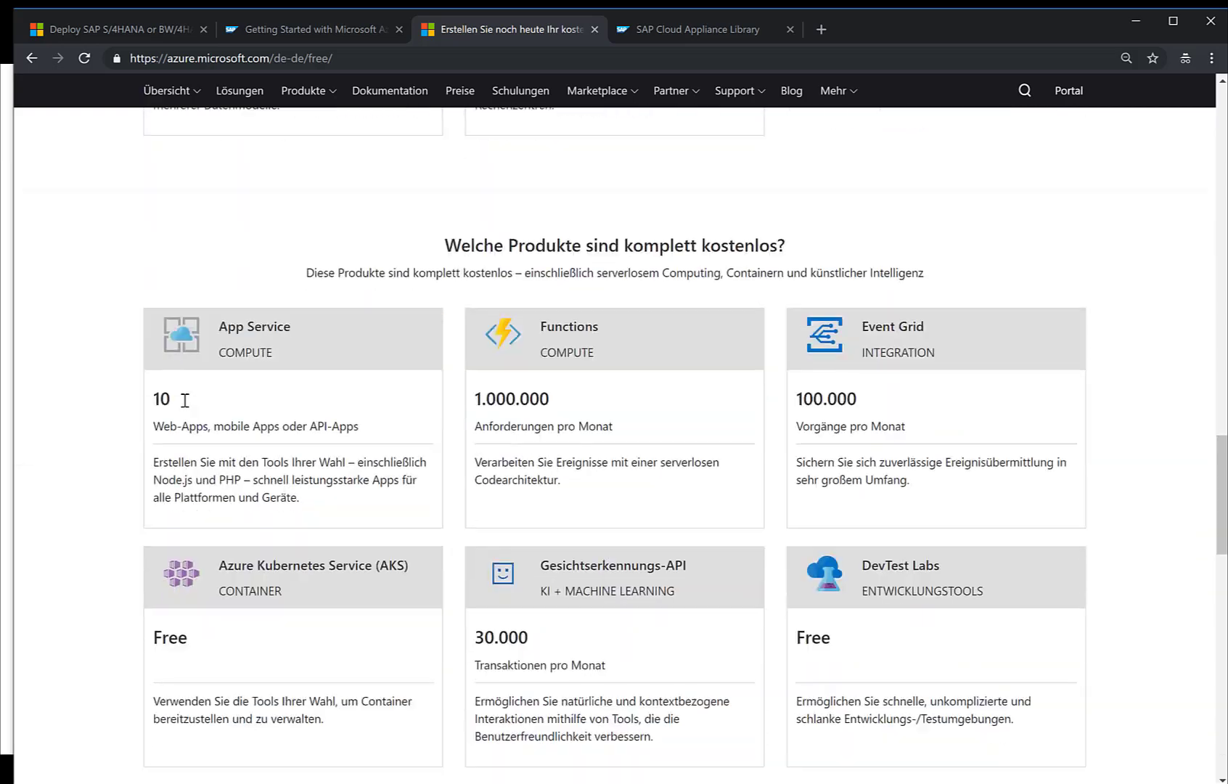
scroll(185, 399, "up", 15)
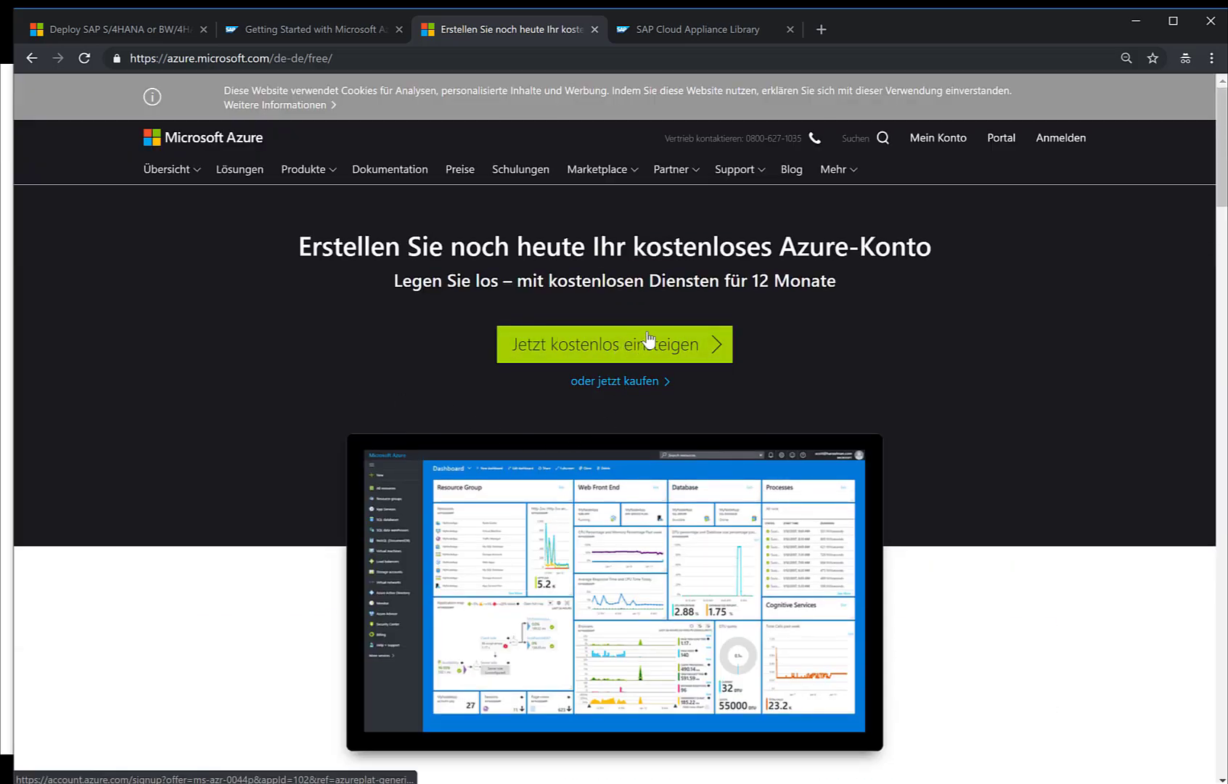
Step: Start the free Azure account sign-up, then return to the Microsoft sign-in form
left_click(625, 347)
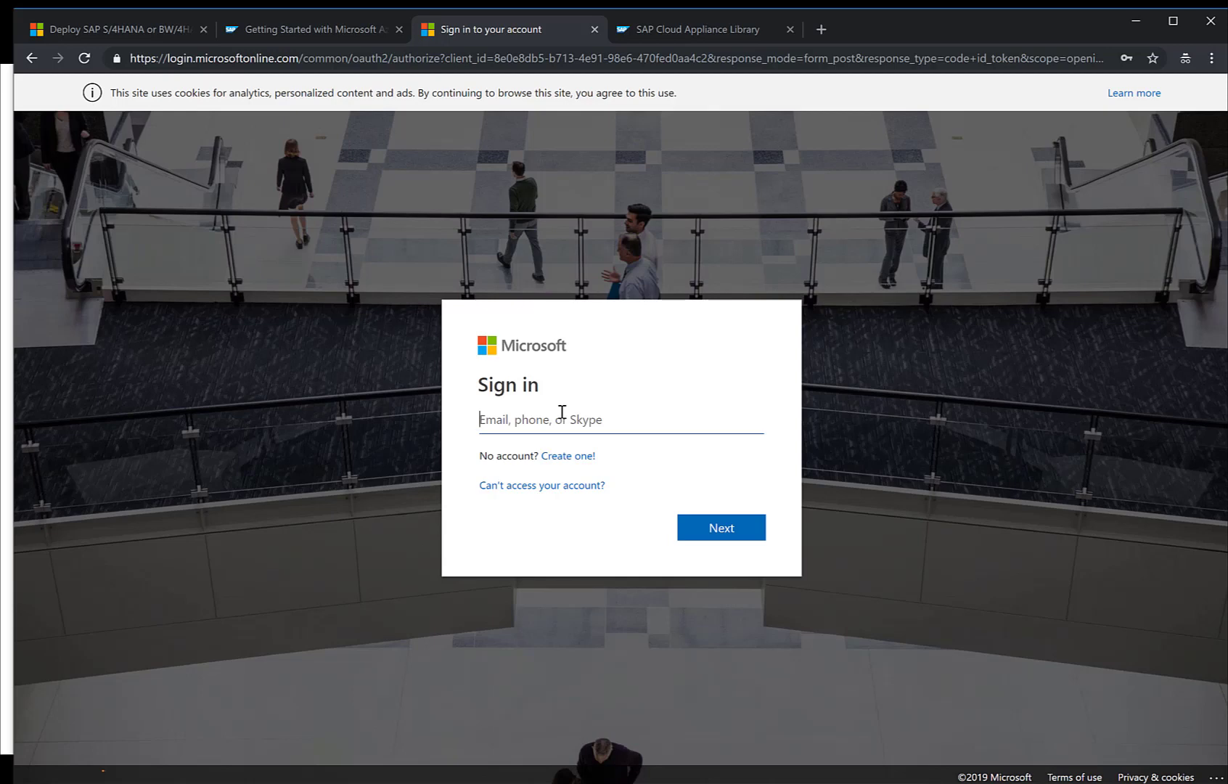
left_click(553, 458)
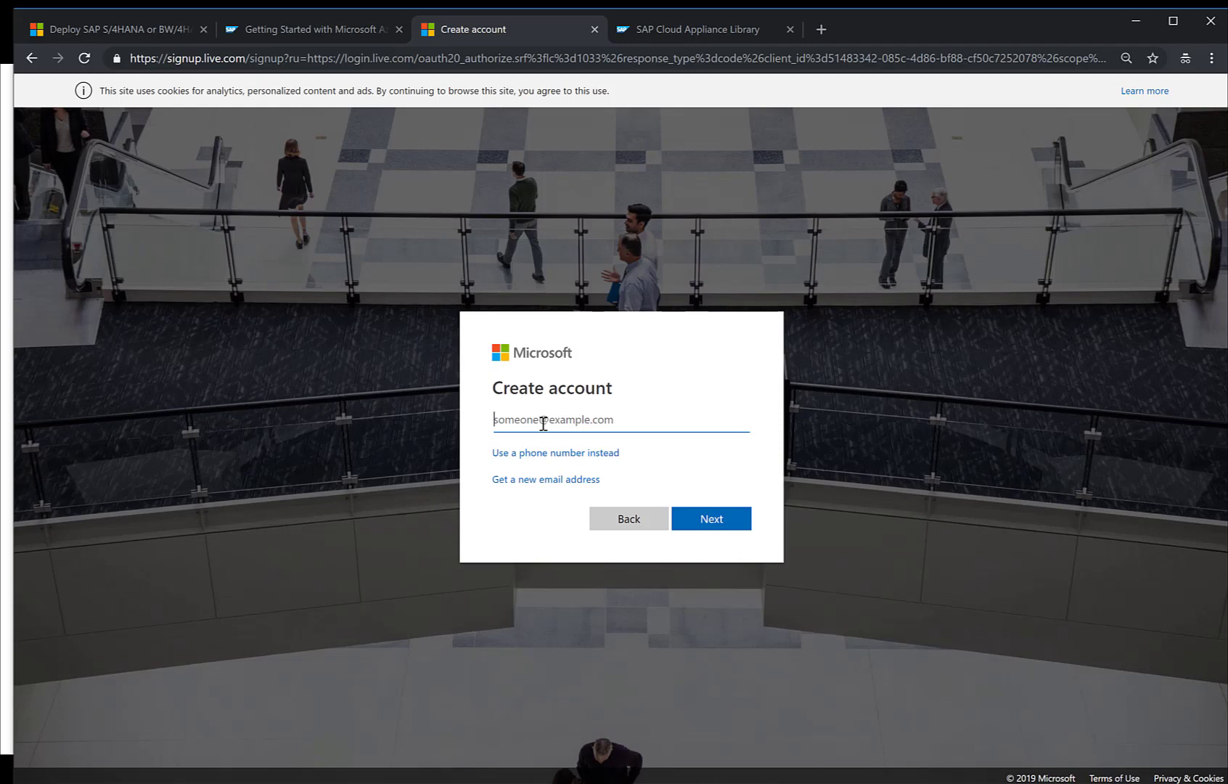
left_click(628, 521)
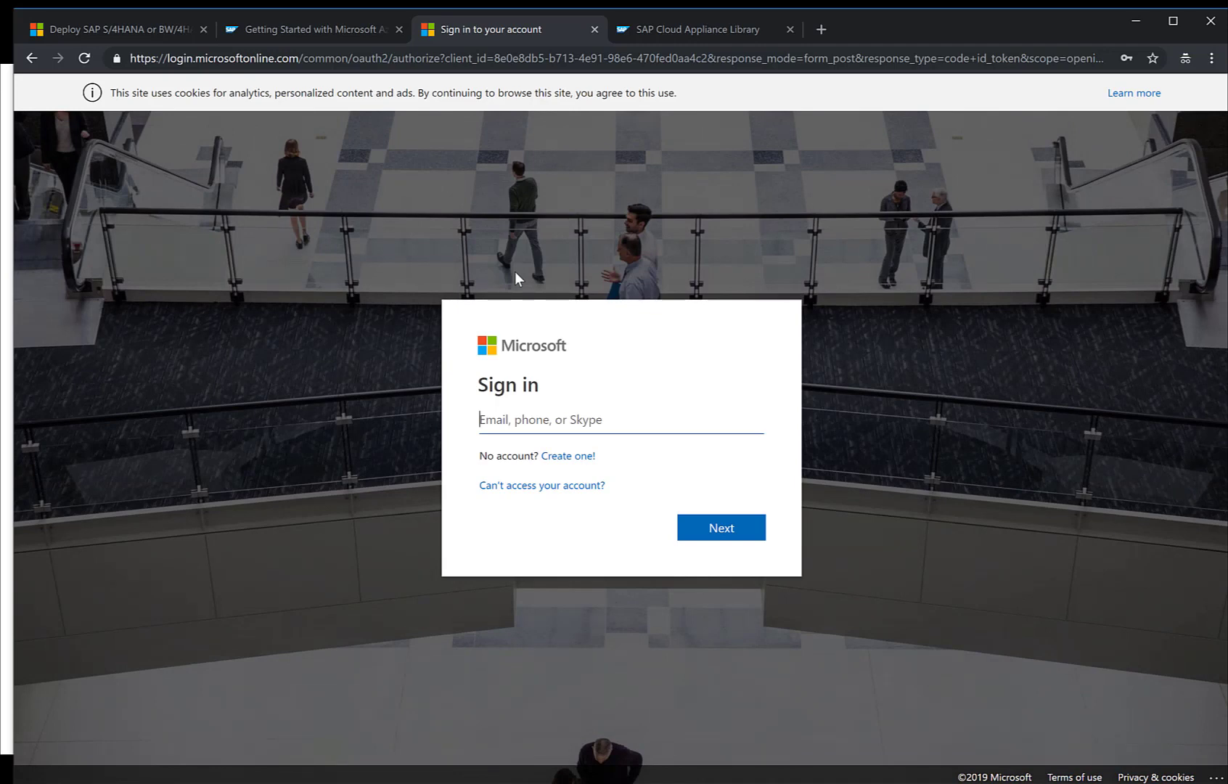
Step: Sign in with the pasted account e-mail and password
key("ctrl+v")
key("Return")
key("ctrl+v")
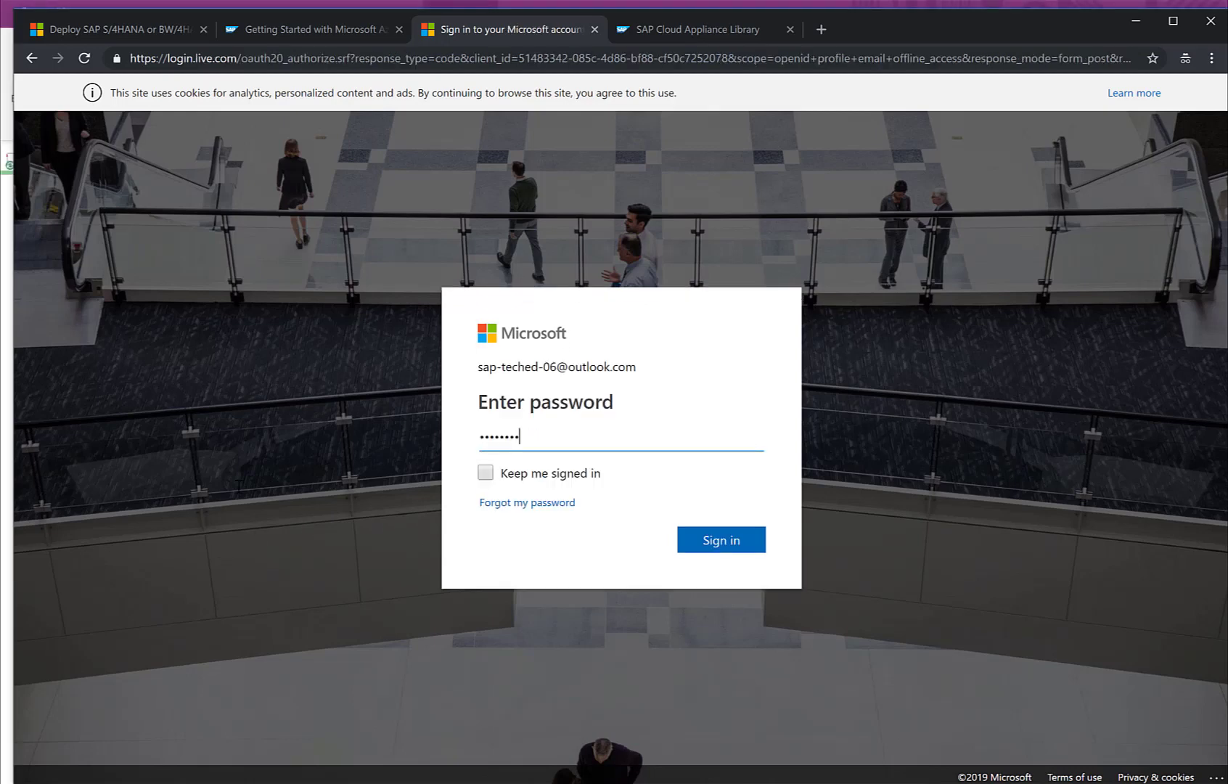
left_click(733, 539)
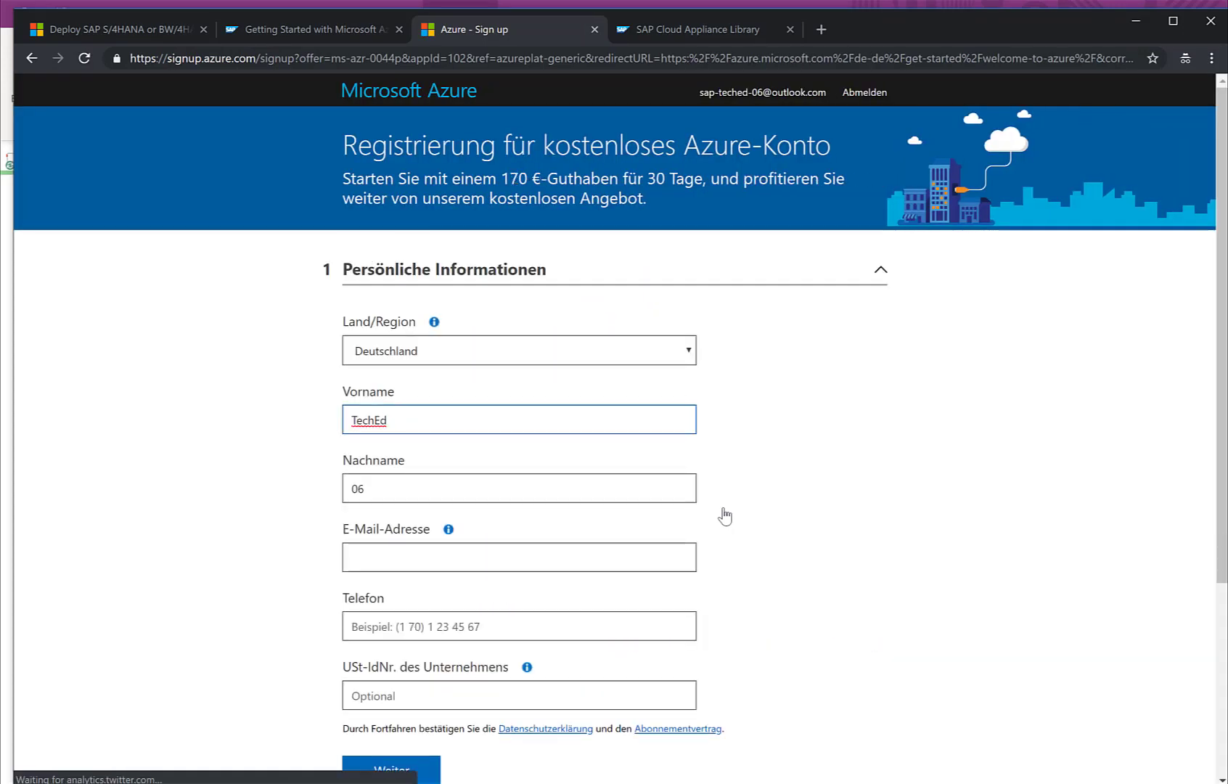
Step: Review the Azure sign-up form and its card verification heading, then switch to the CAL tab
scroll(788, 482, "down", 4)
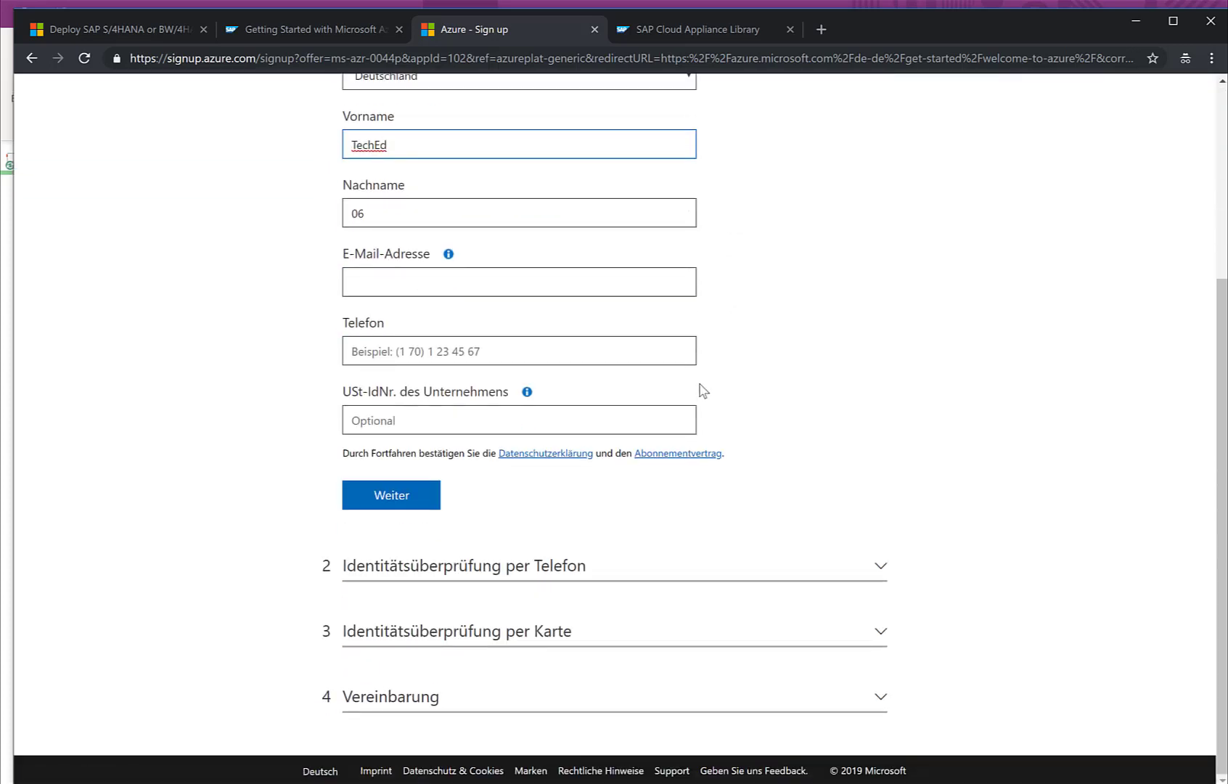
left_click(878, 569)
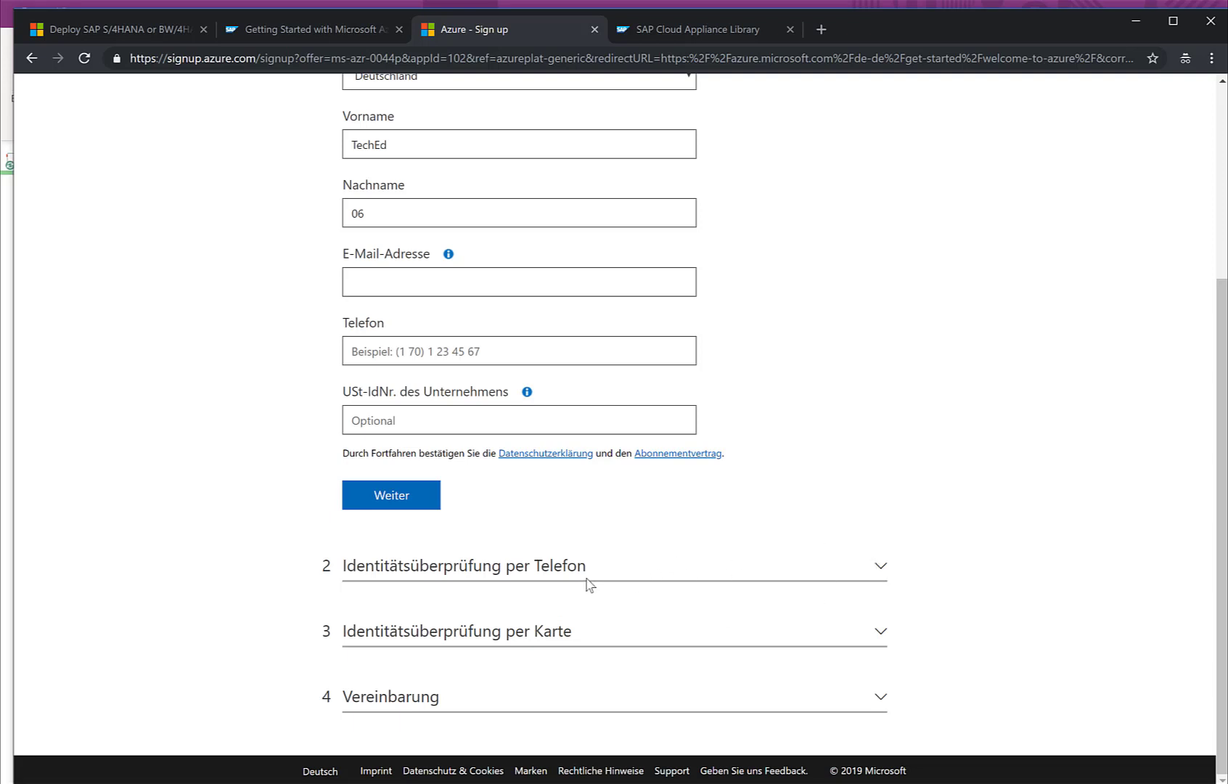
left_click_drag(356, 630, 588, 630)
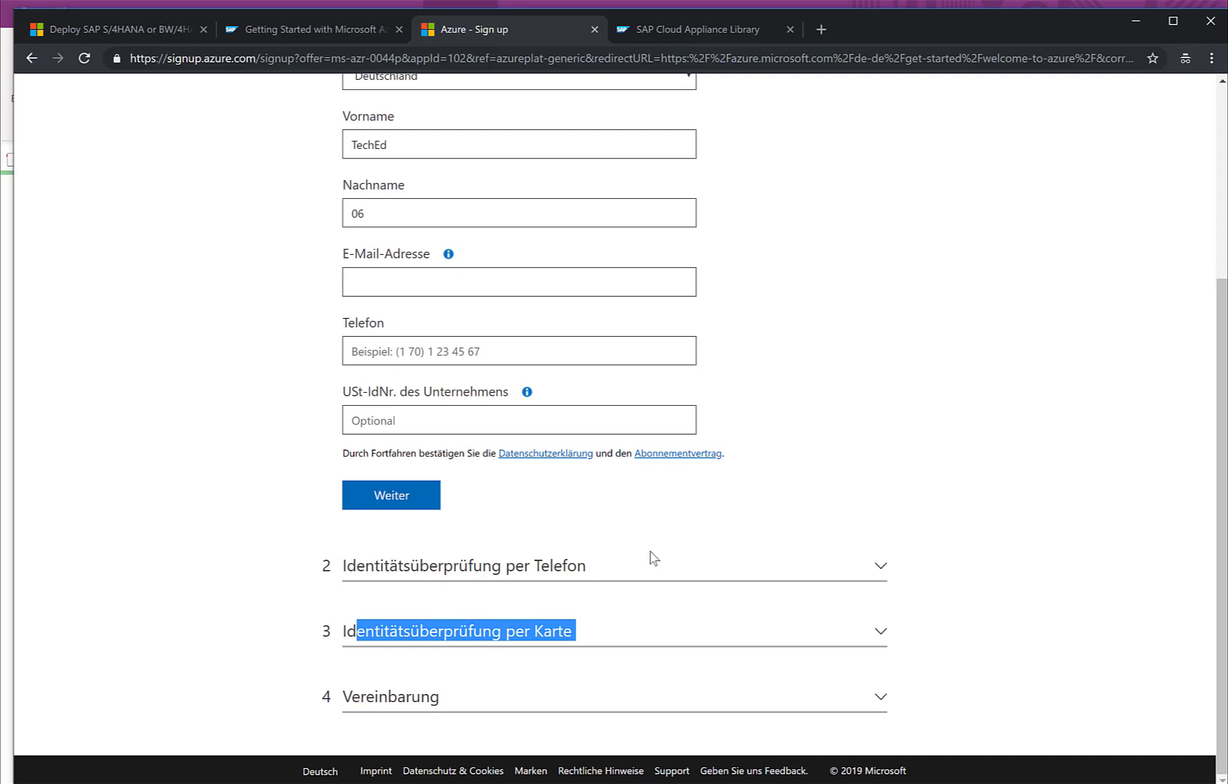
scroll(654, 557, "up", 4)
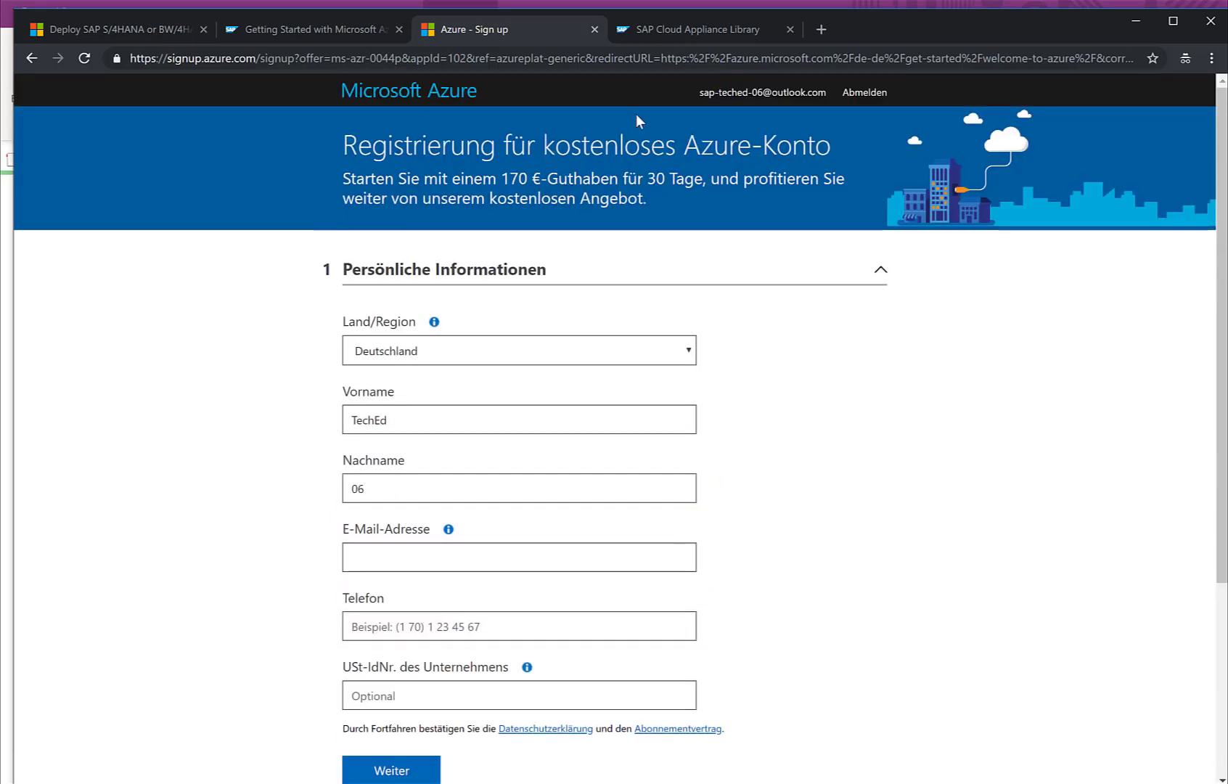
left_click(686, 32)
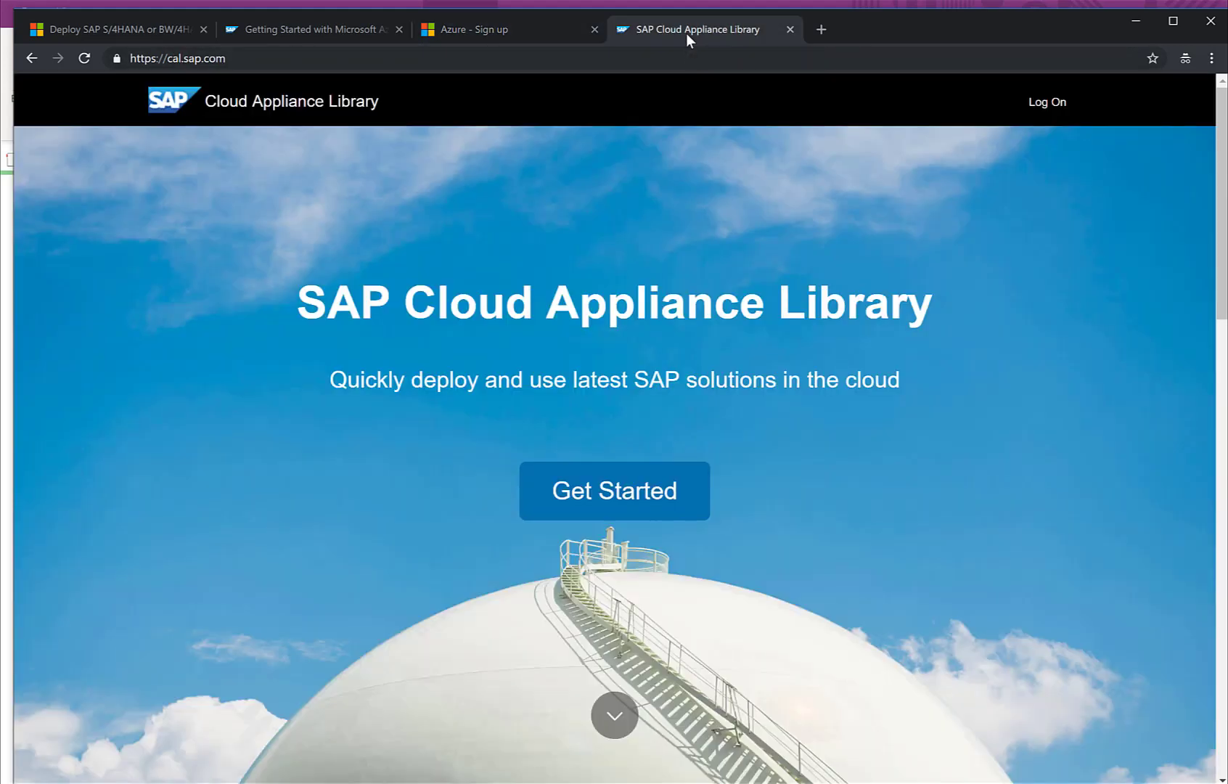
Step: Load cal.sap.com, choose Get Started, and browse the 95-solution catalog
left_click(571, 58)
type("cal.sap")
key("Return")
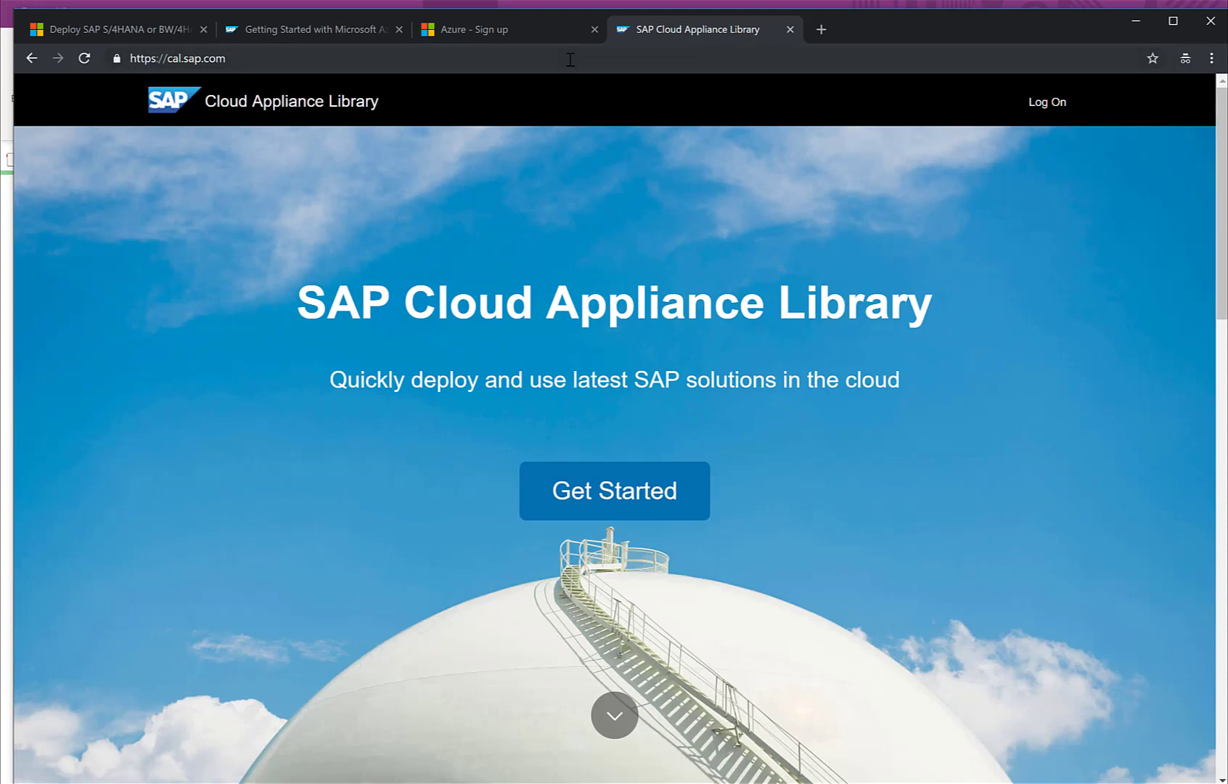
left_click(590, 491)
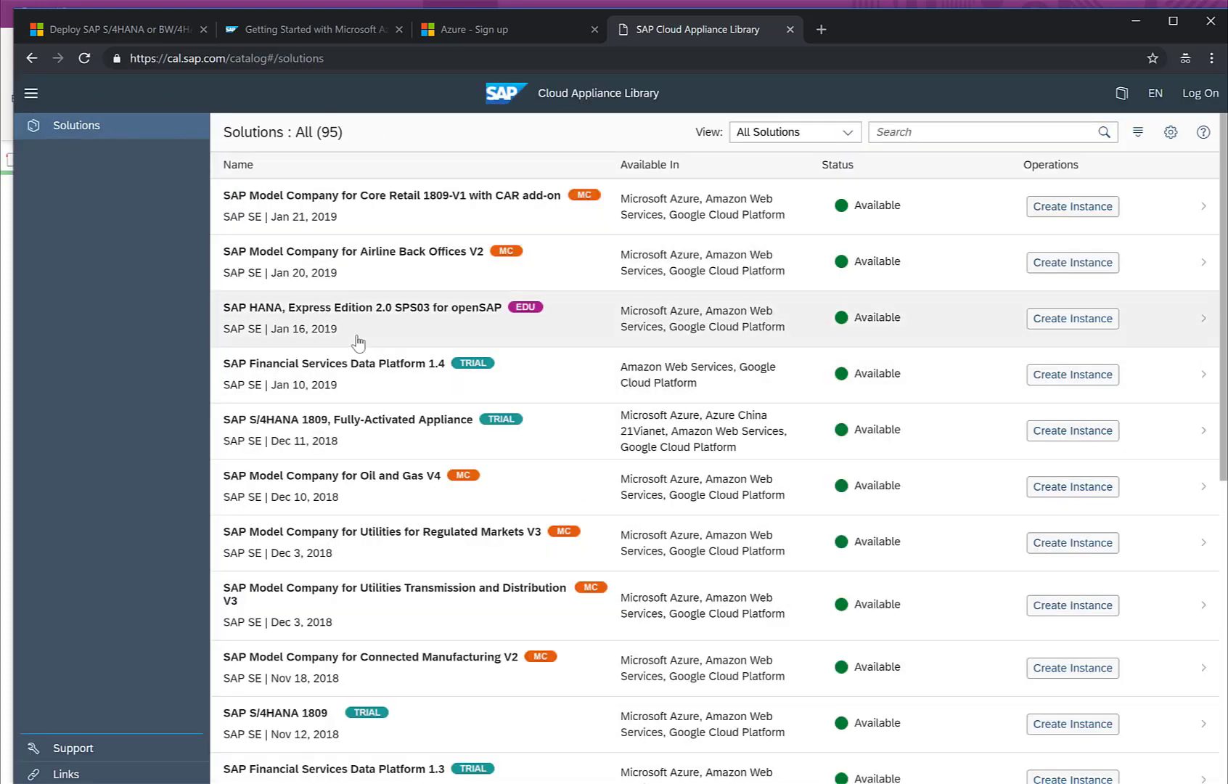
scroll(356, 327, "down", 7)
scroll(357, 342, "down", 4)
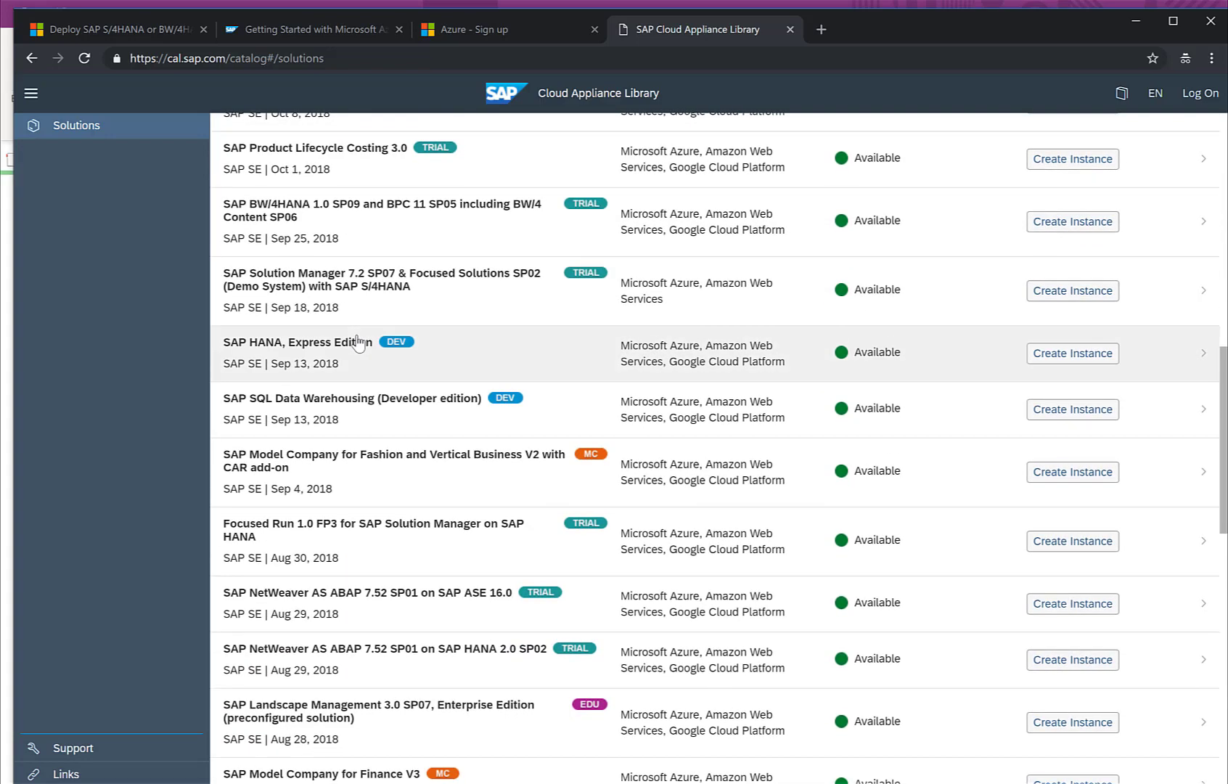
scroll(357, 343, "up", 12)
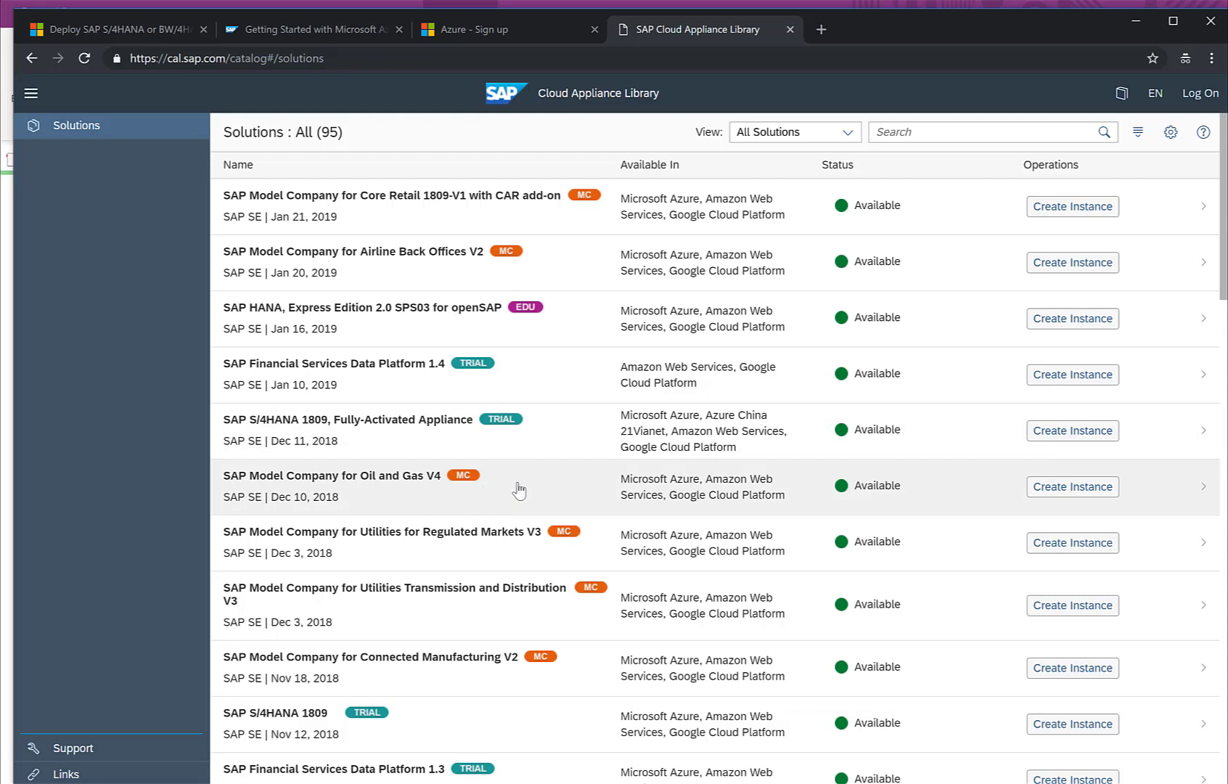
Step: Try Create Instance, dismiss the log-on prompt, then choose Register from the Log On dialog
left_click(1054, 495)
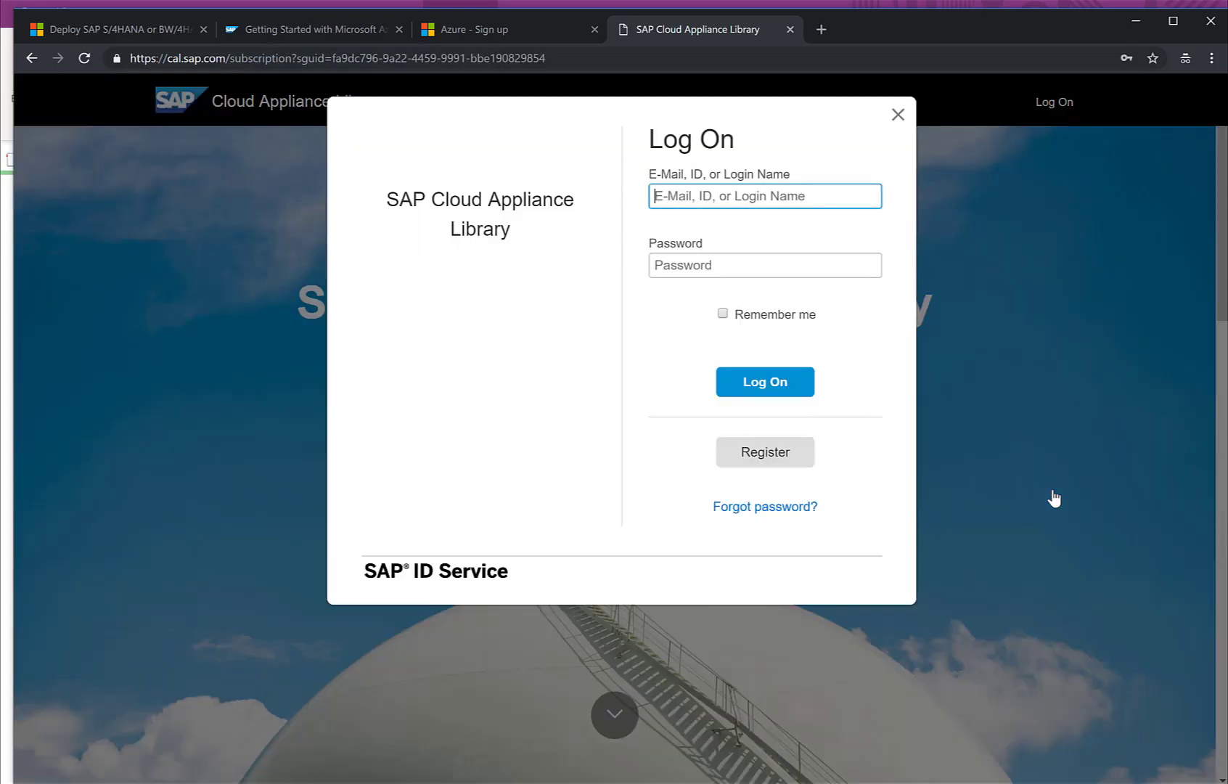
left_click(897, 115)
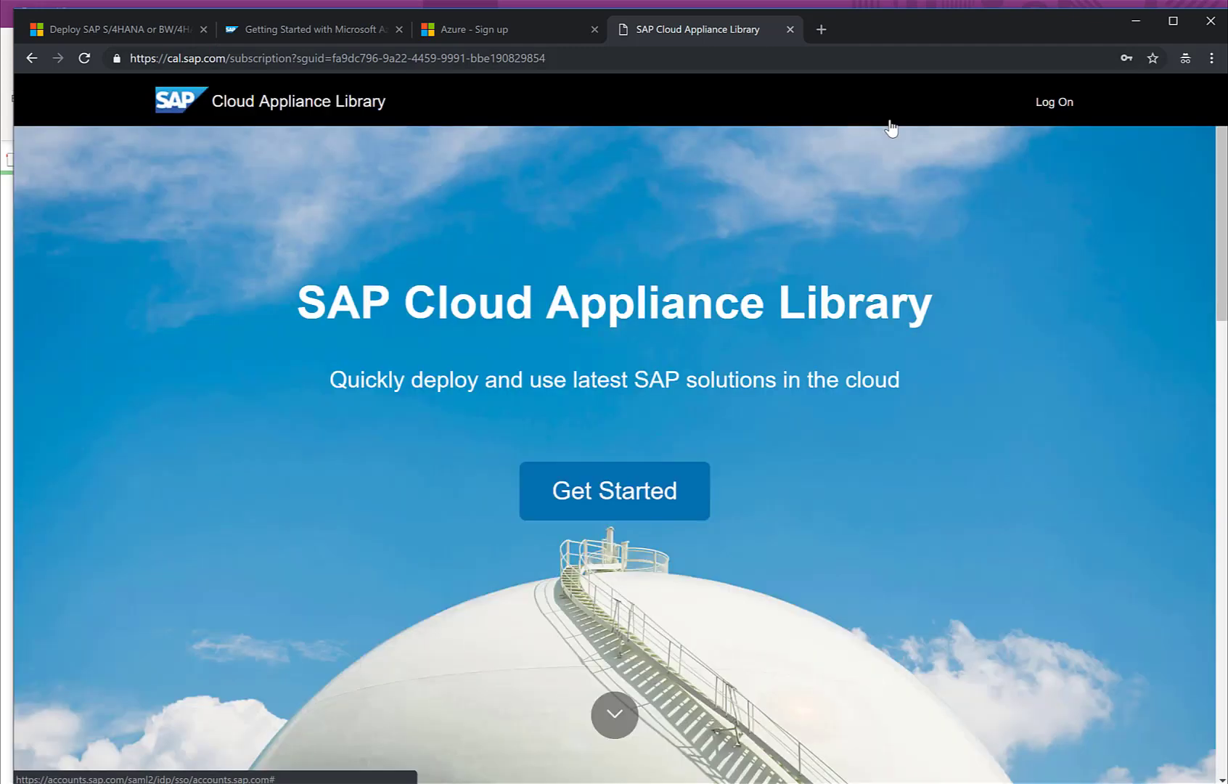
left_click(592, 499)
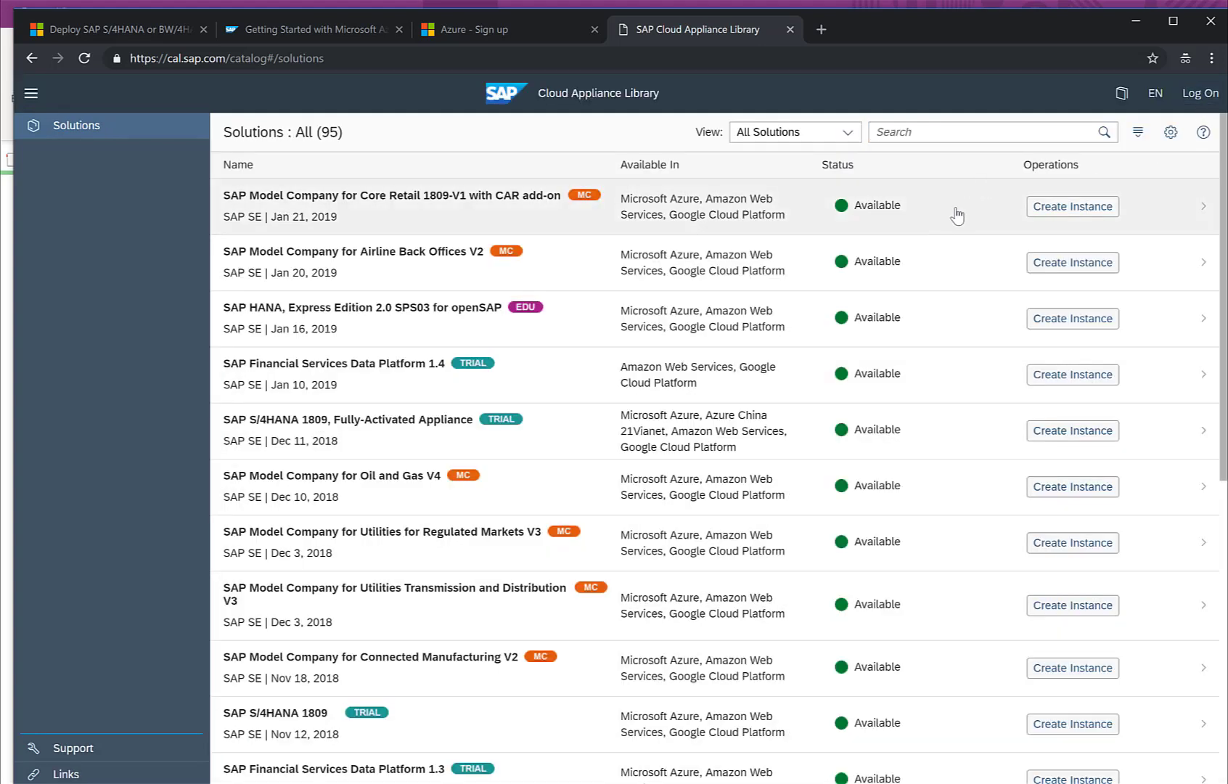
left_click(1201, 93)
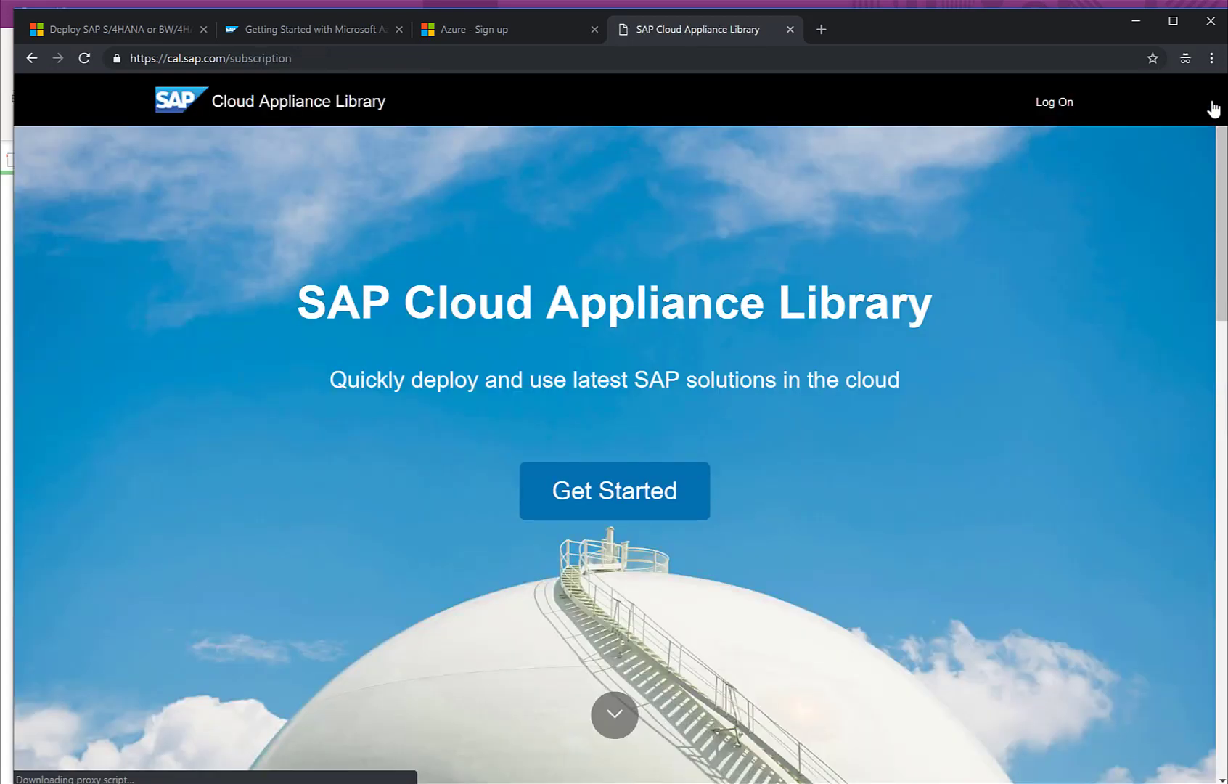
left_click(1059, 104)
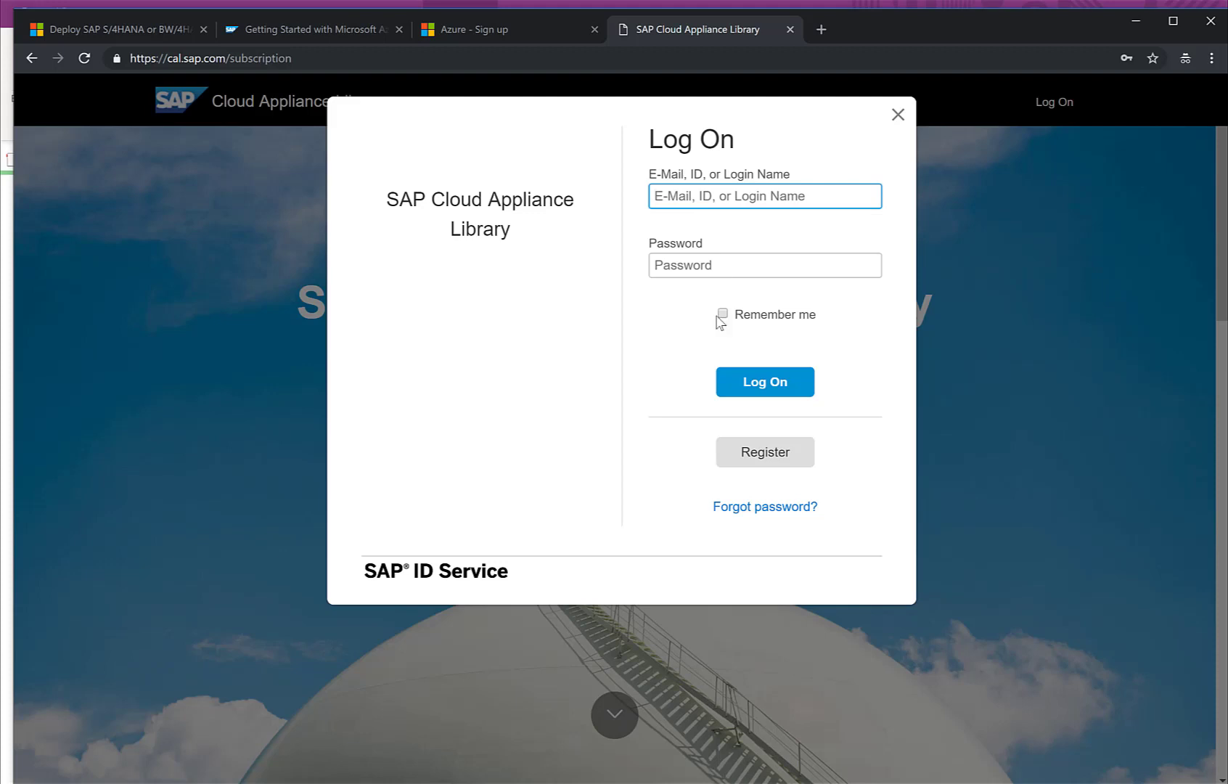
left_click(762, 464)
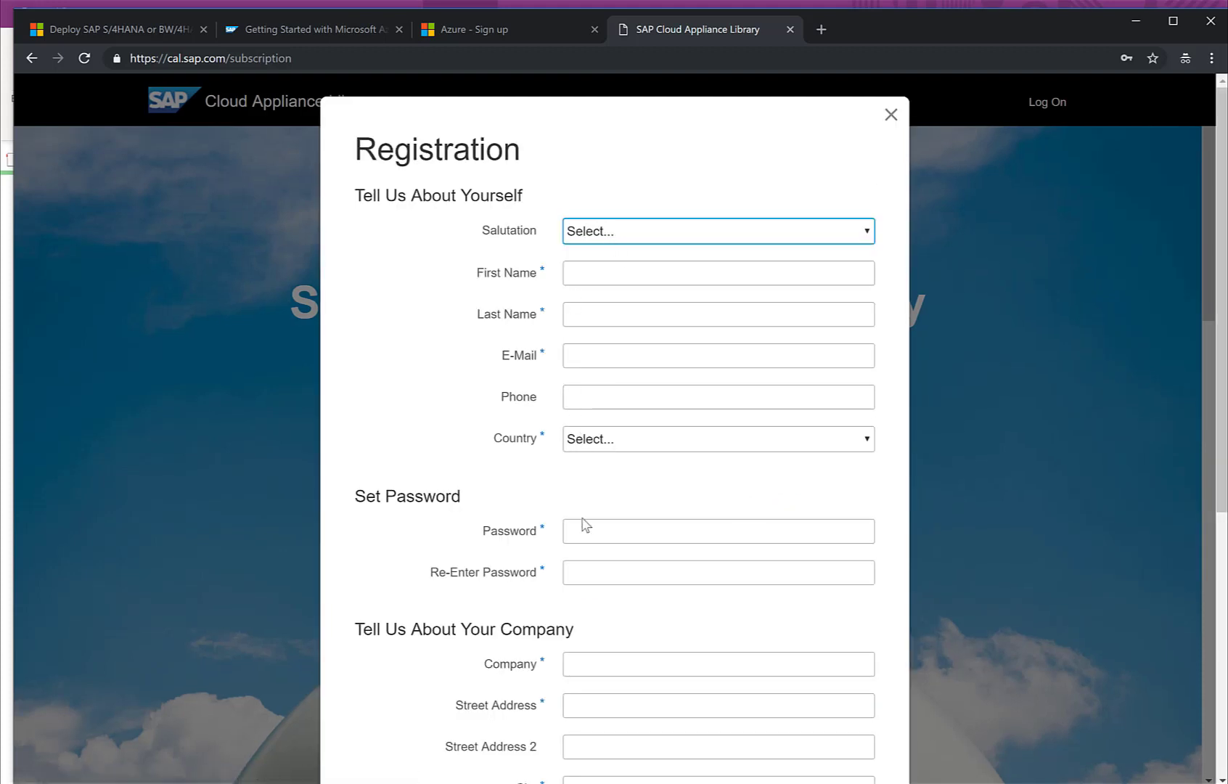
Step: Scroll the Registration form down to the Register button and back, then close it unfilled
scroll(578, 533, "down", 3)
scroll(578, 536, "up", 3)
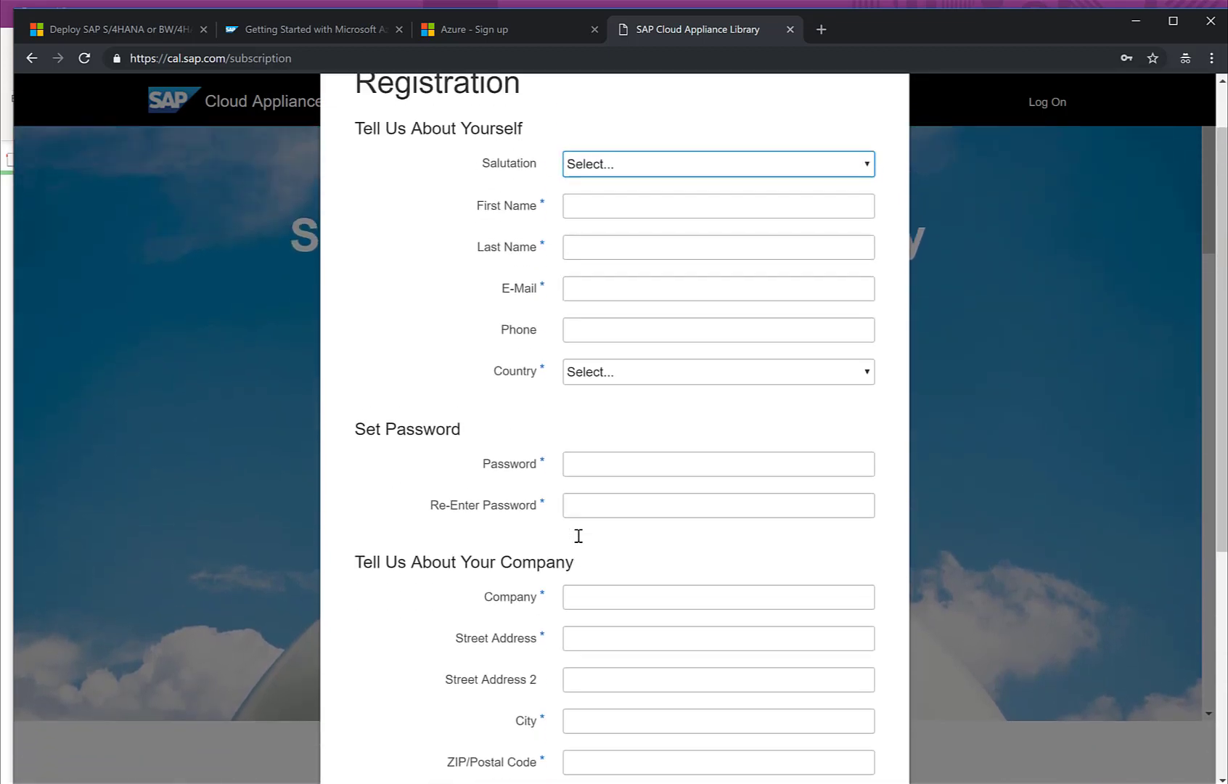
left_click(532, 316)
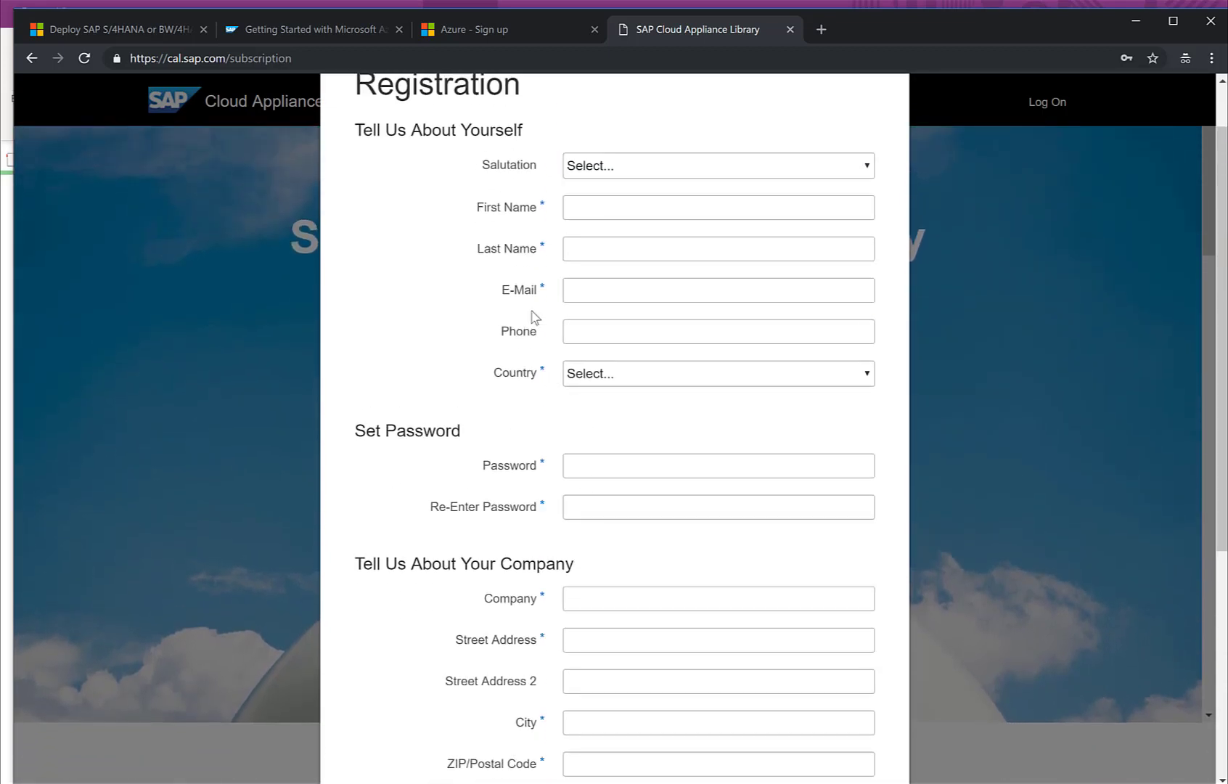
scroll(544, 417, "down", 2)
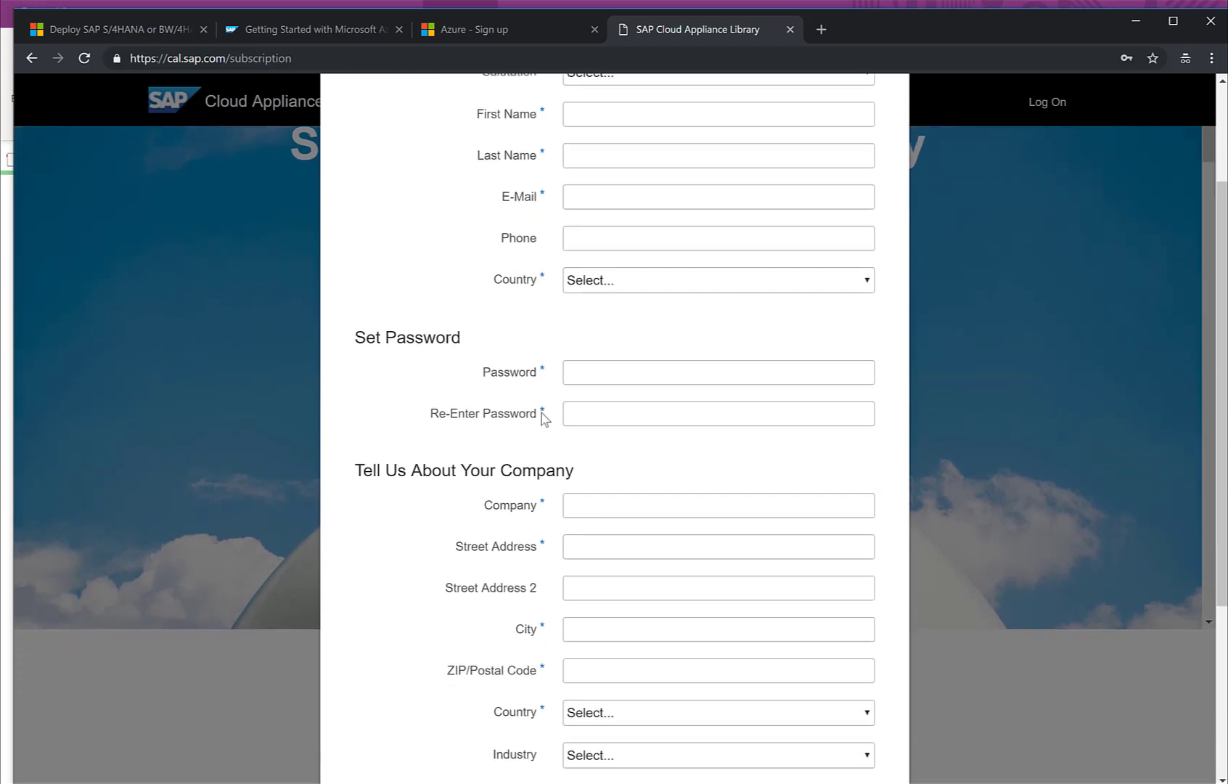
scroll(596, 658, "down", 4)
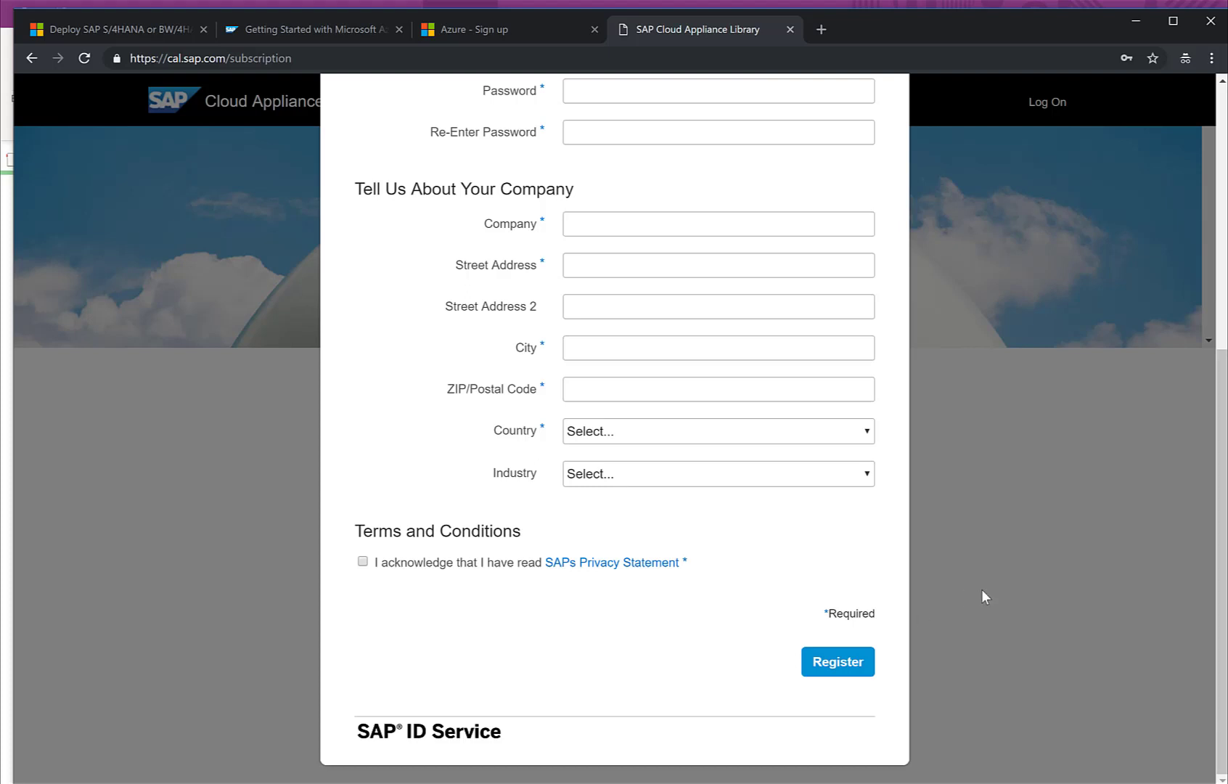
scroll(982, 590, "up", 6)
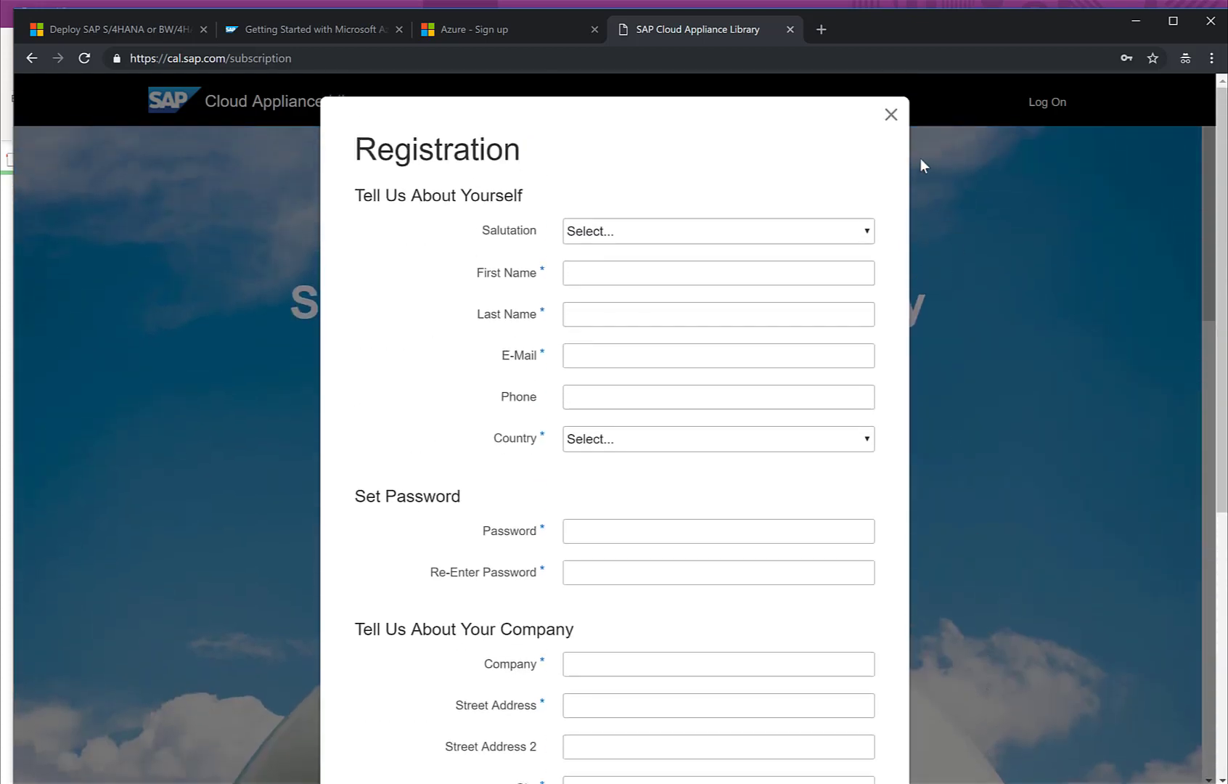
left_click(891, 115)
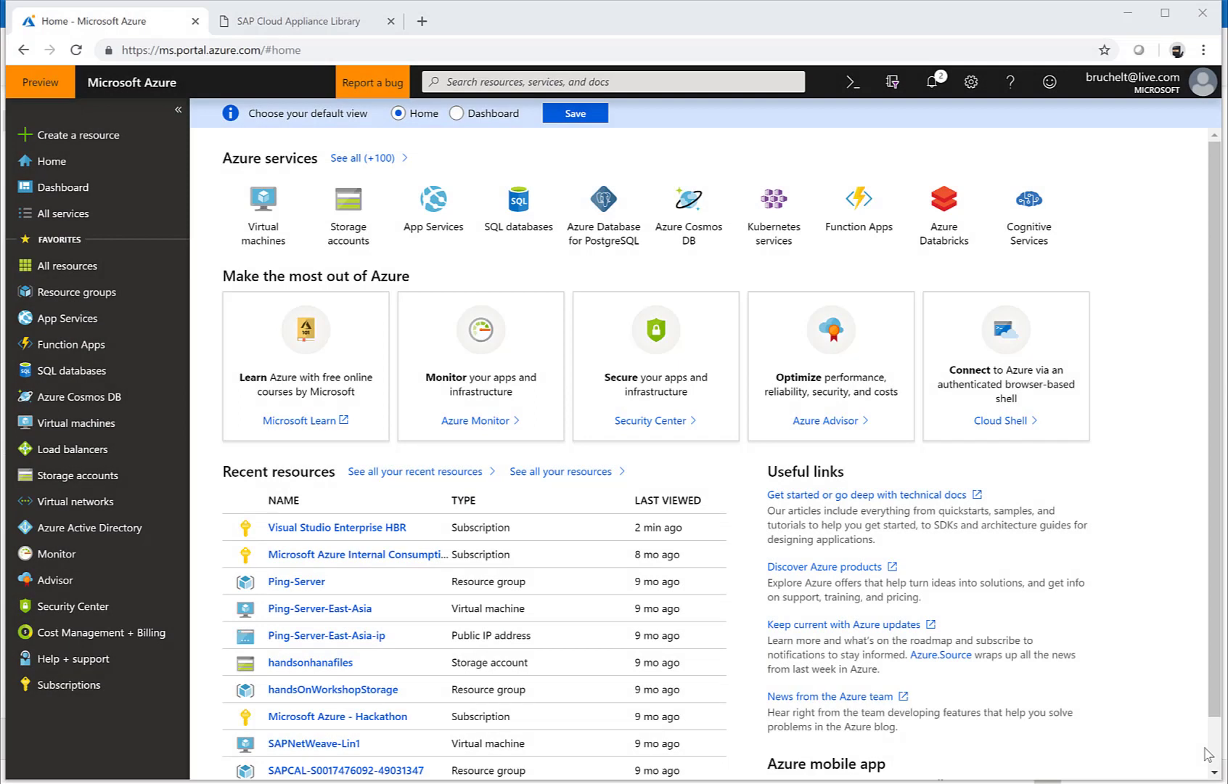
Step: Open portal.azure.com and sign in with the already signed-in account
left_click(688, 52)
type("por")
key("Return")
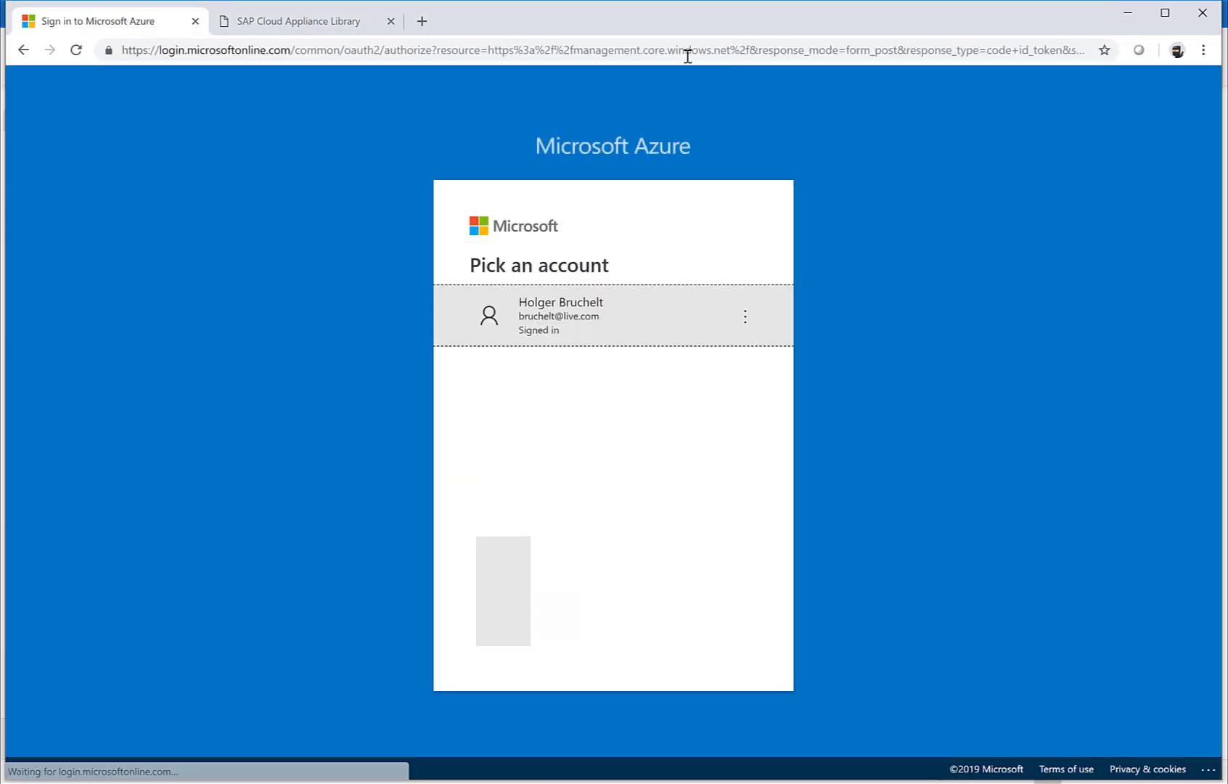
left_click(556, 318)
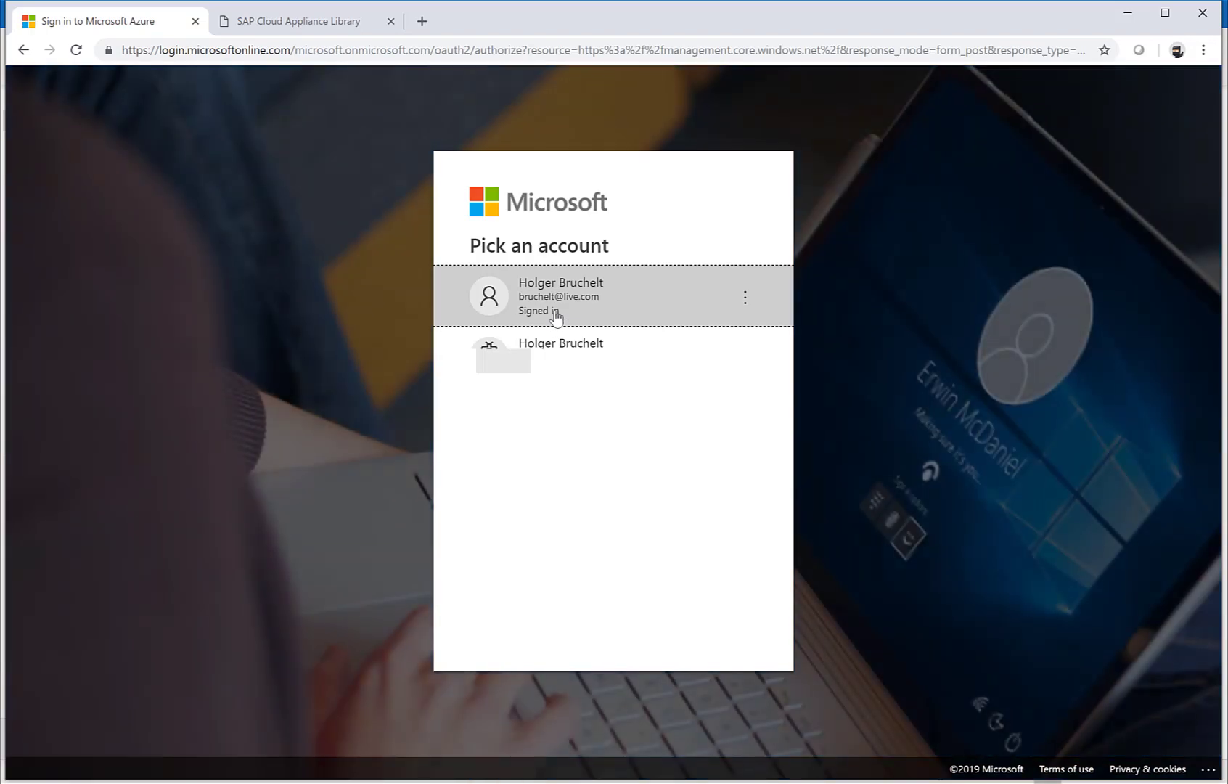
left_click(556, 317)
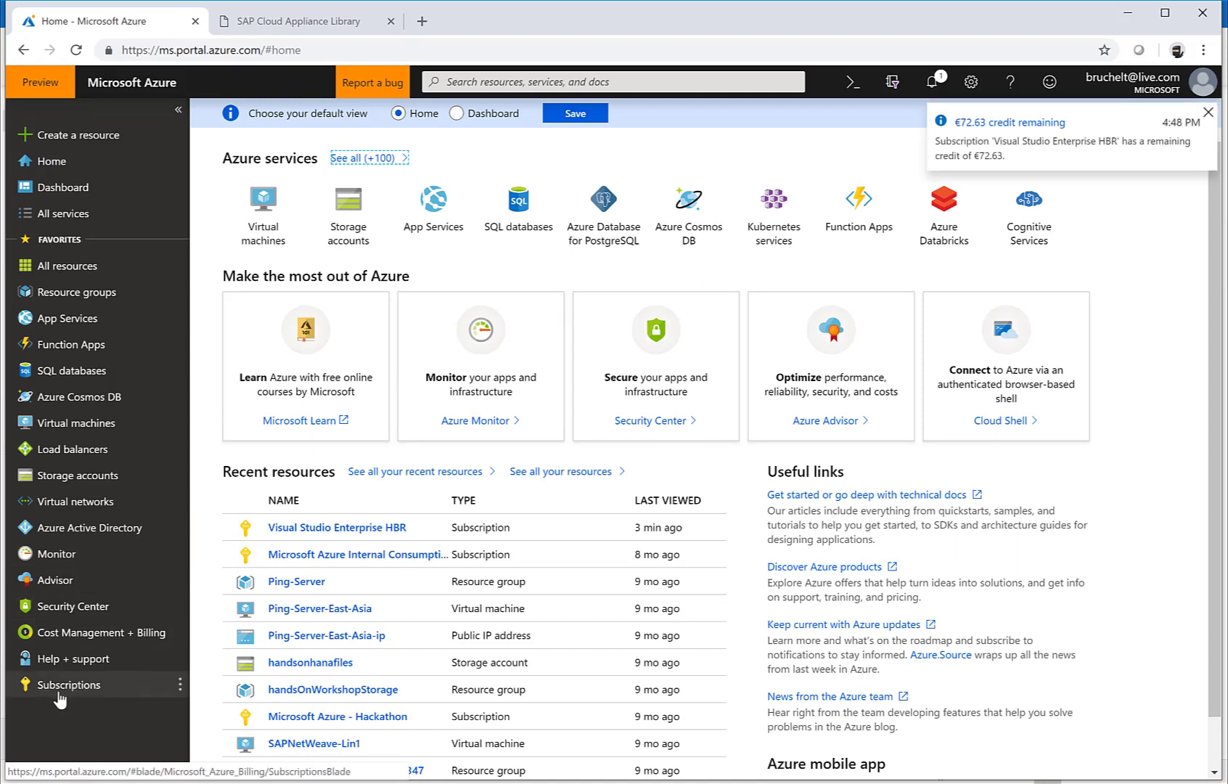
Step: Filter All services by 'subscrip' and open Subscriptions
left_click(41, 216)
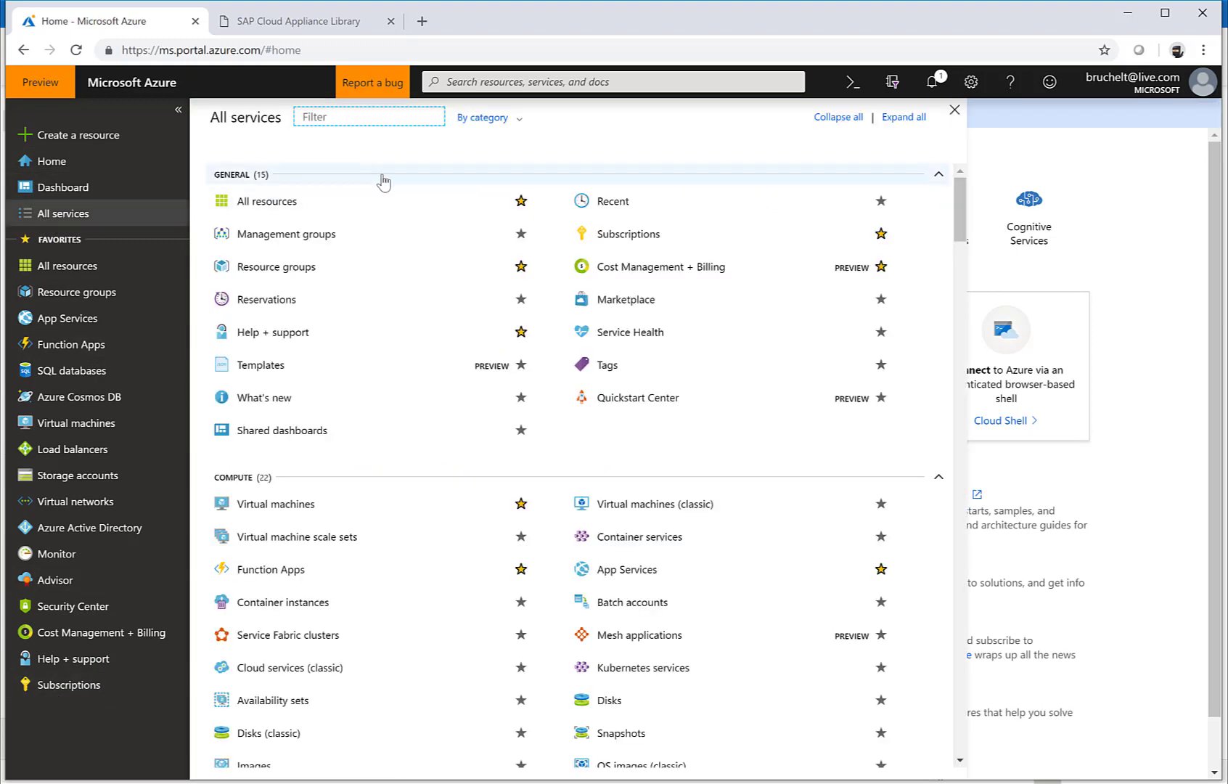
type("service")
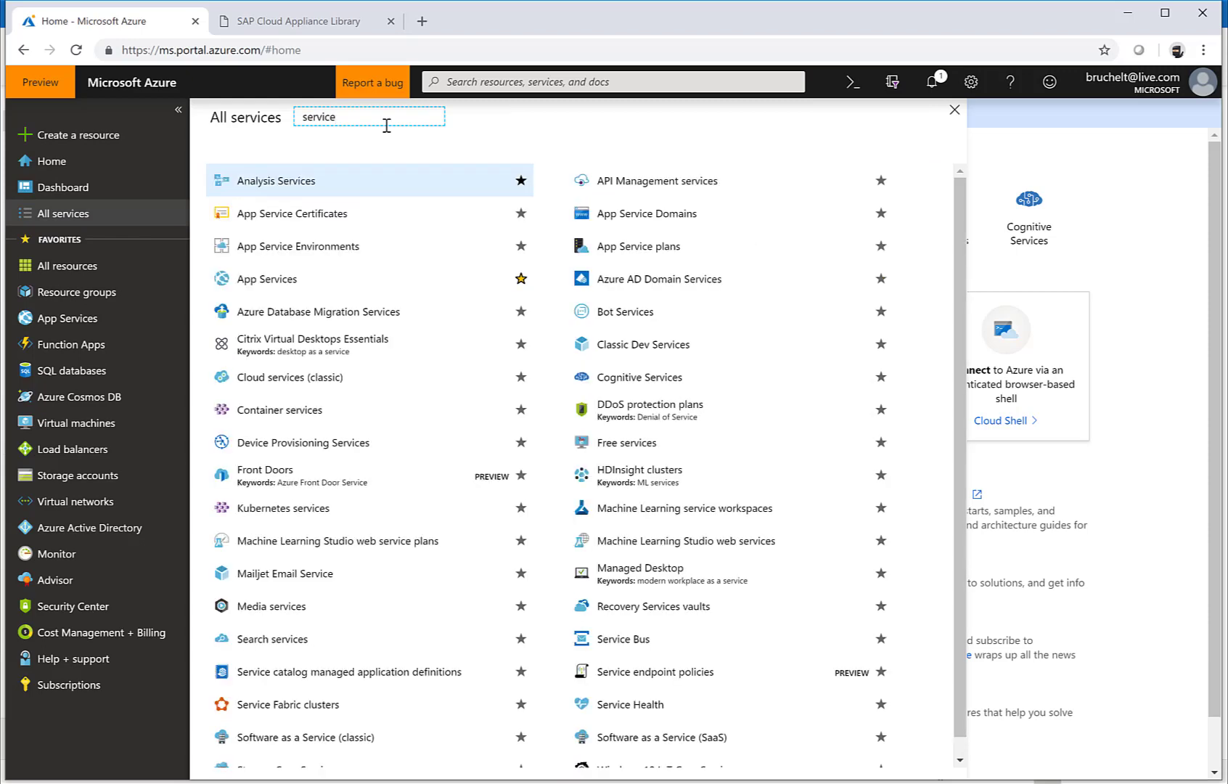
key("BackSpace")
key("BackSpace")
key("BackSpace")
type("ubscrip")
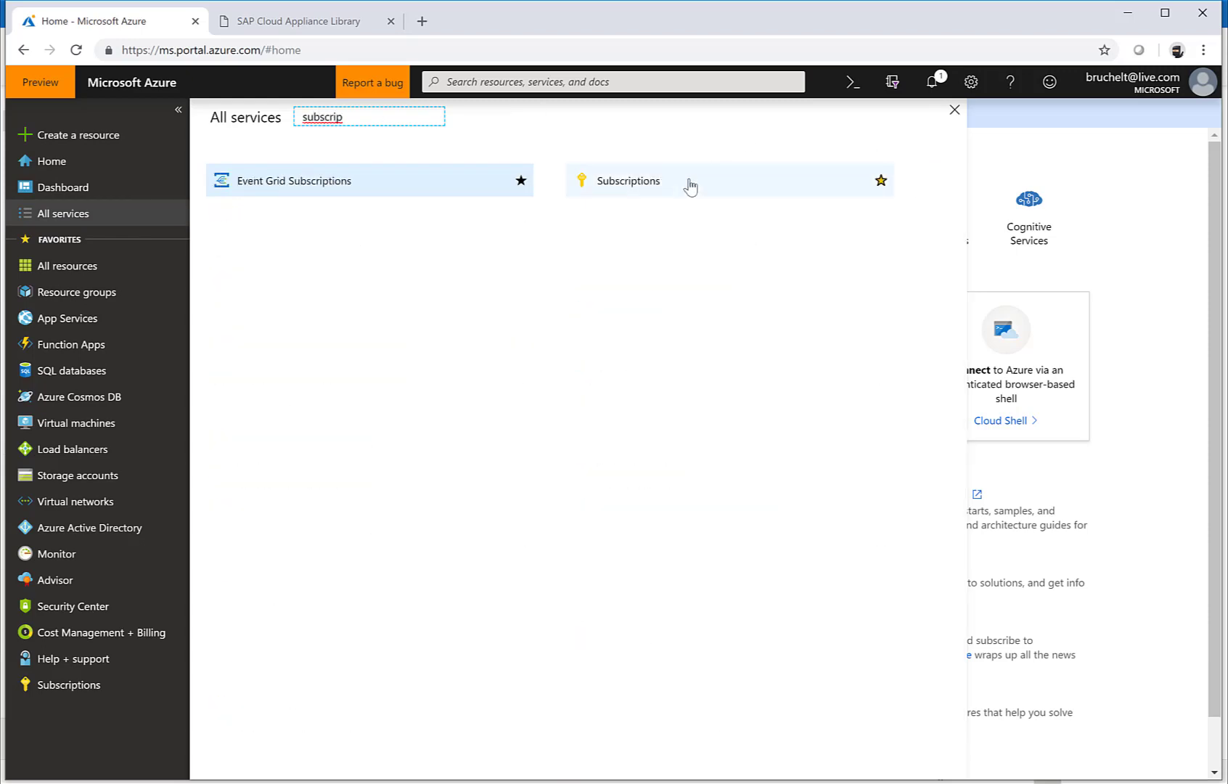
left_click(684, 185)
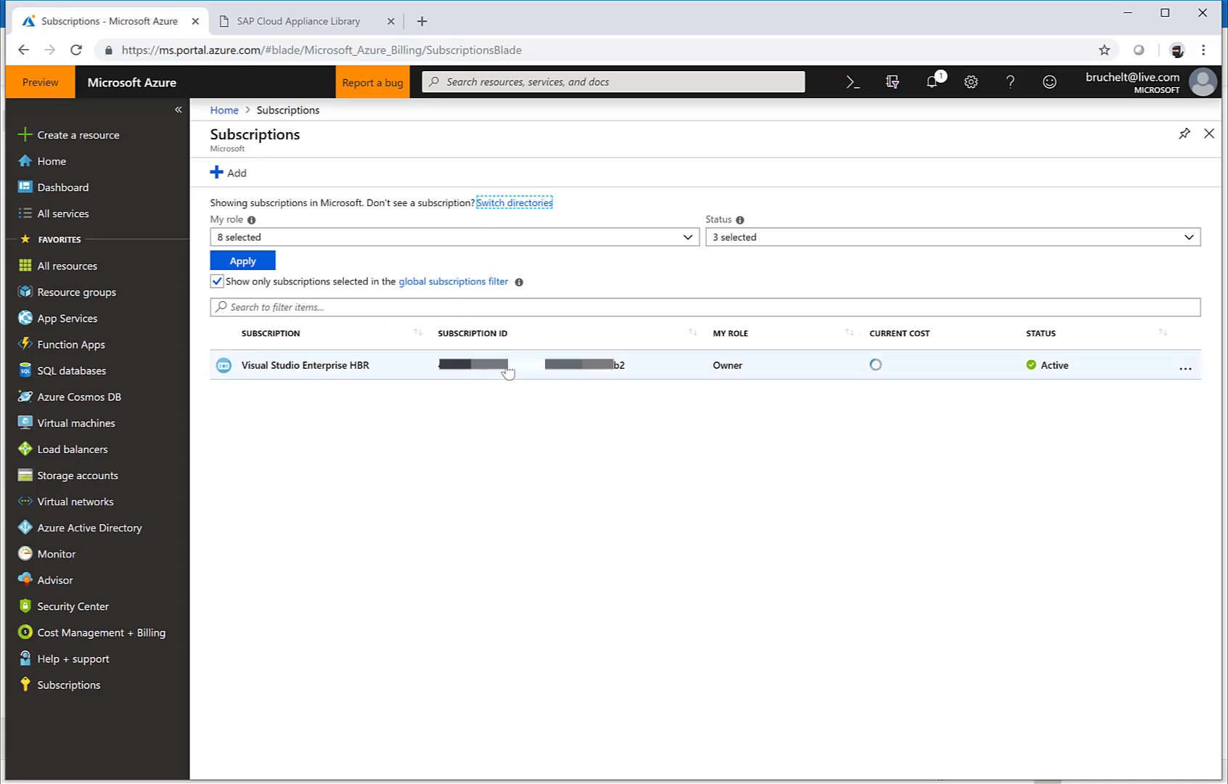
Step: Log on at cal.sap.com, view the Accounts list, and start Create Account
left_click(329, 27)
left_click(310, 51)
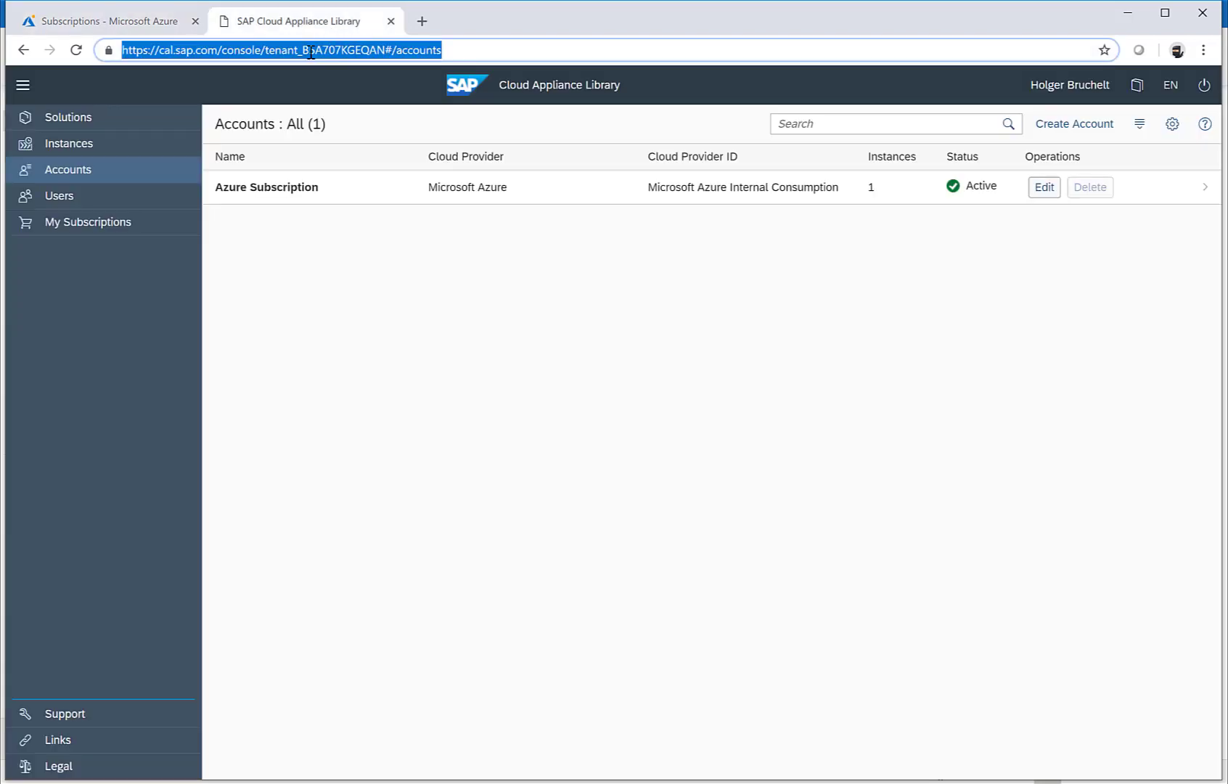
type("cal.sap.com")
key("Return")
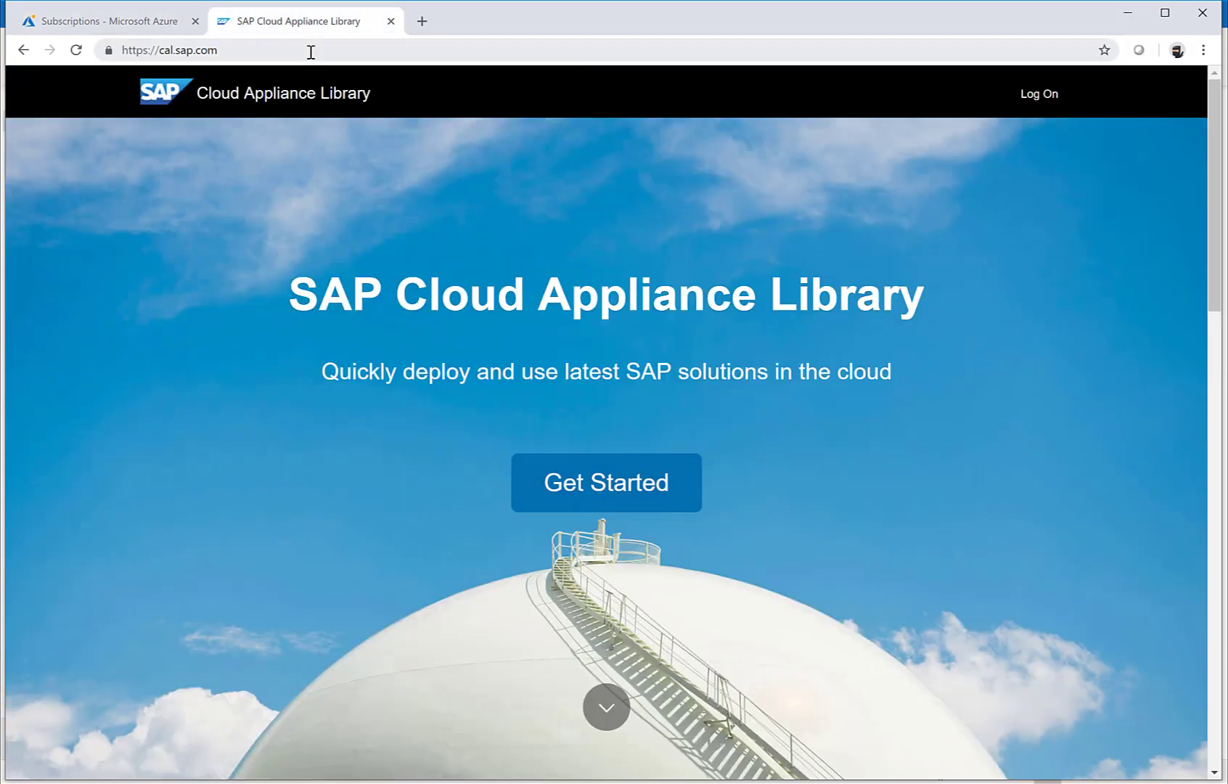
left_click(1038, 100)
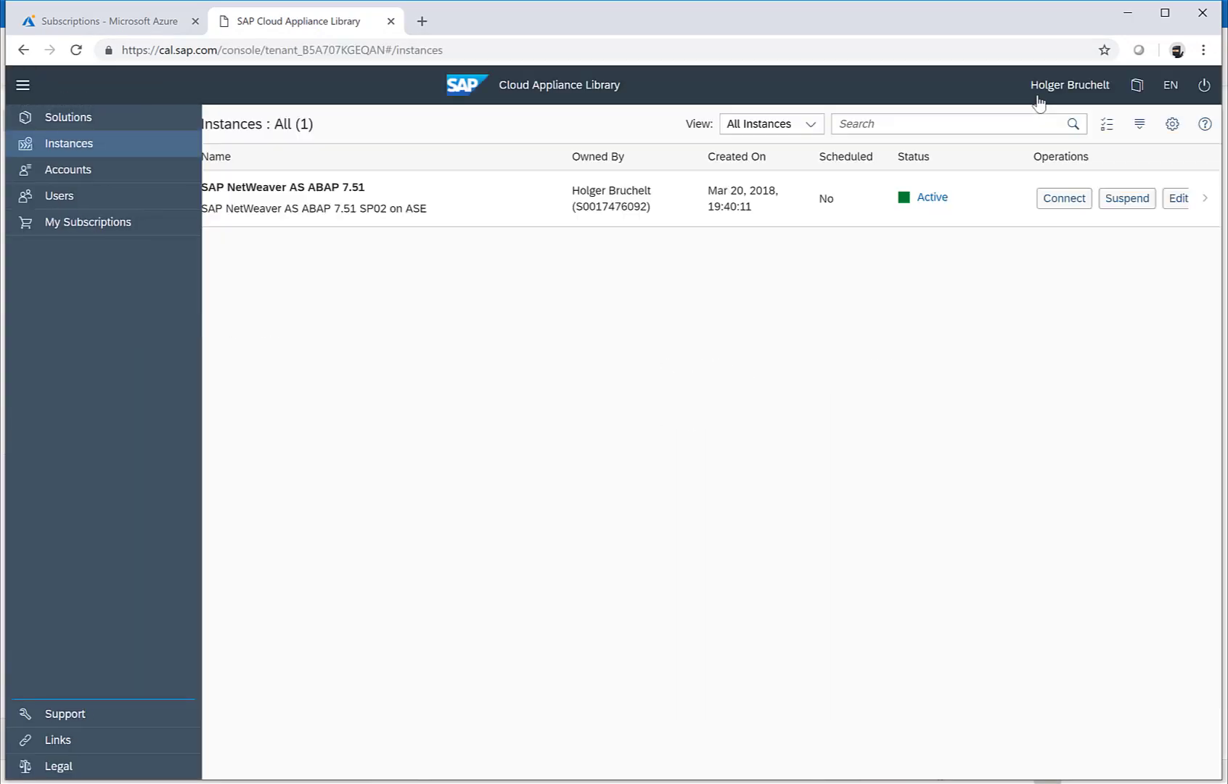
left_click(75, 179)
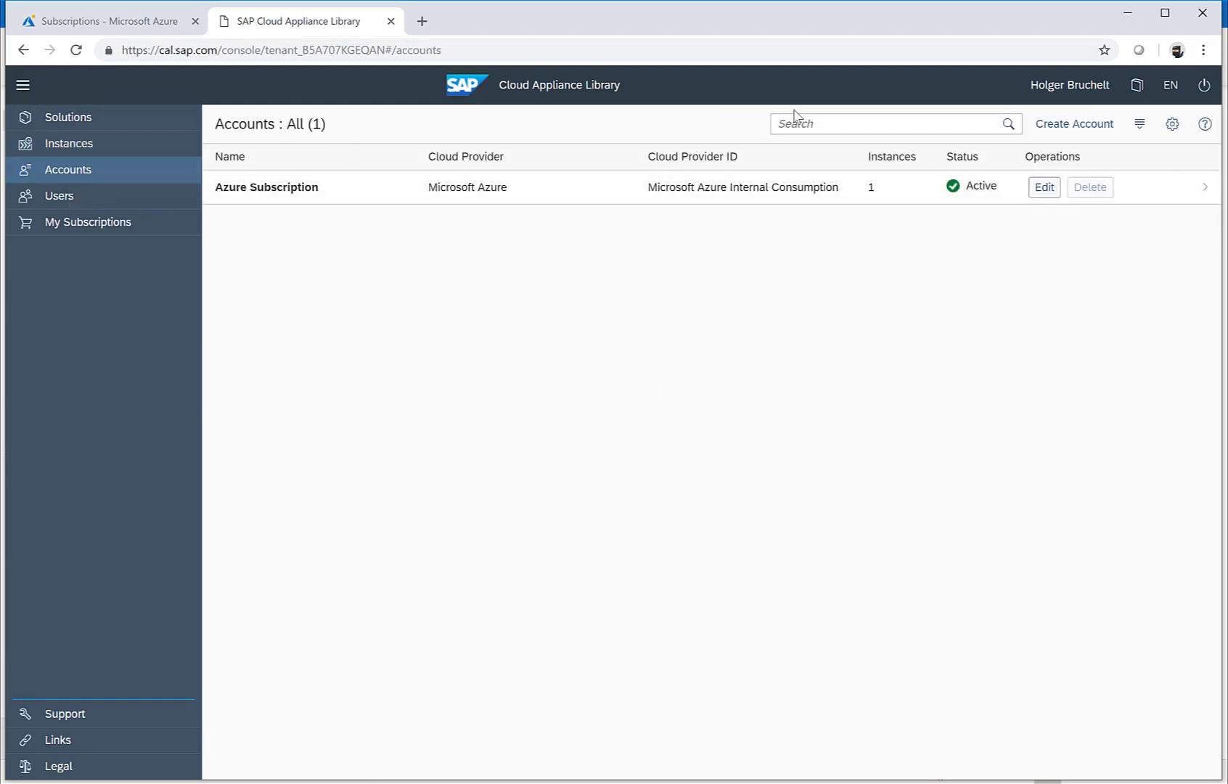
left_click(1067, 130)
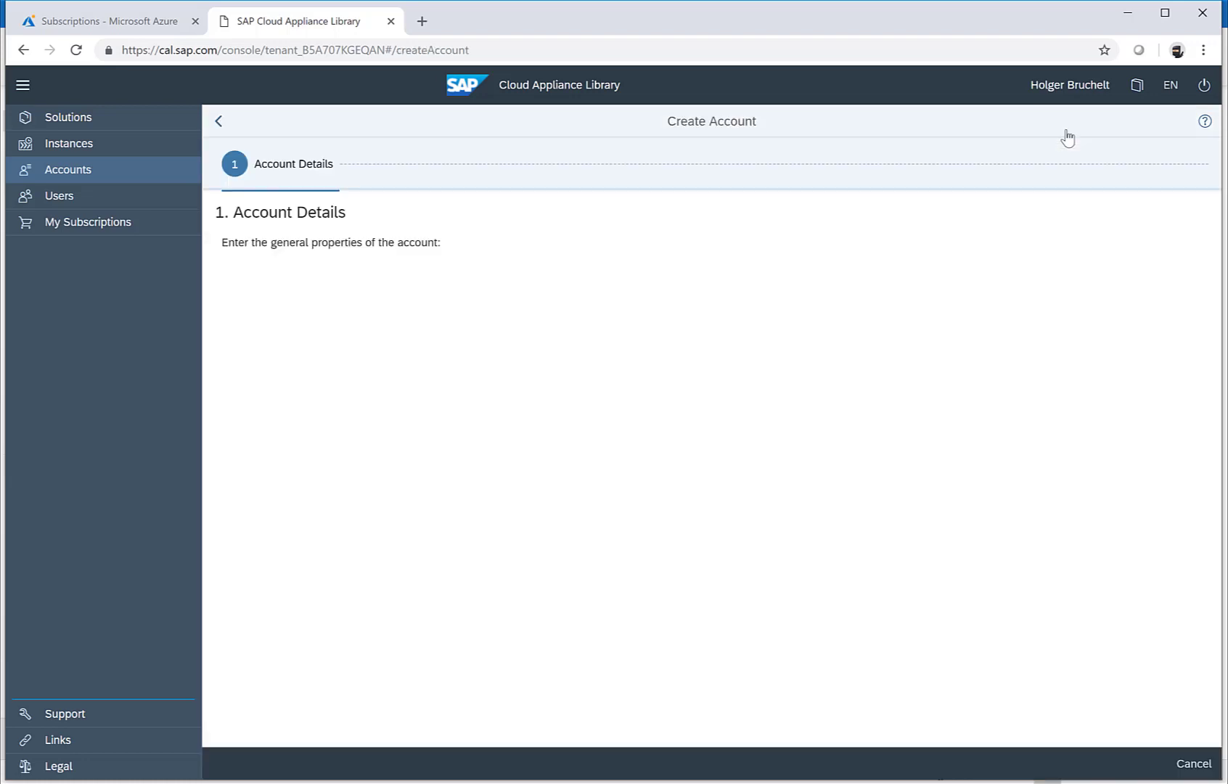
Step: Name the account 'Azure for YouTube Channel' with the description 'SAP on Azure'
left_click(487, 282)
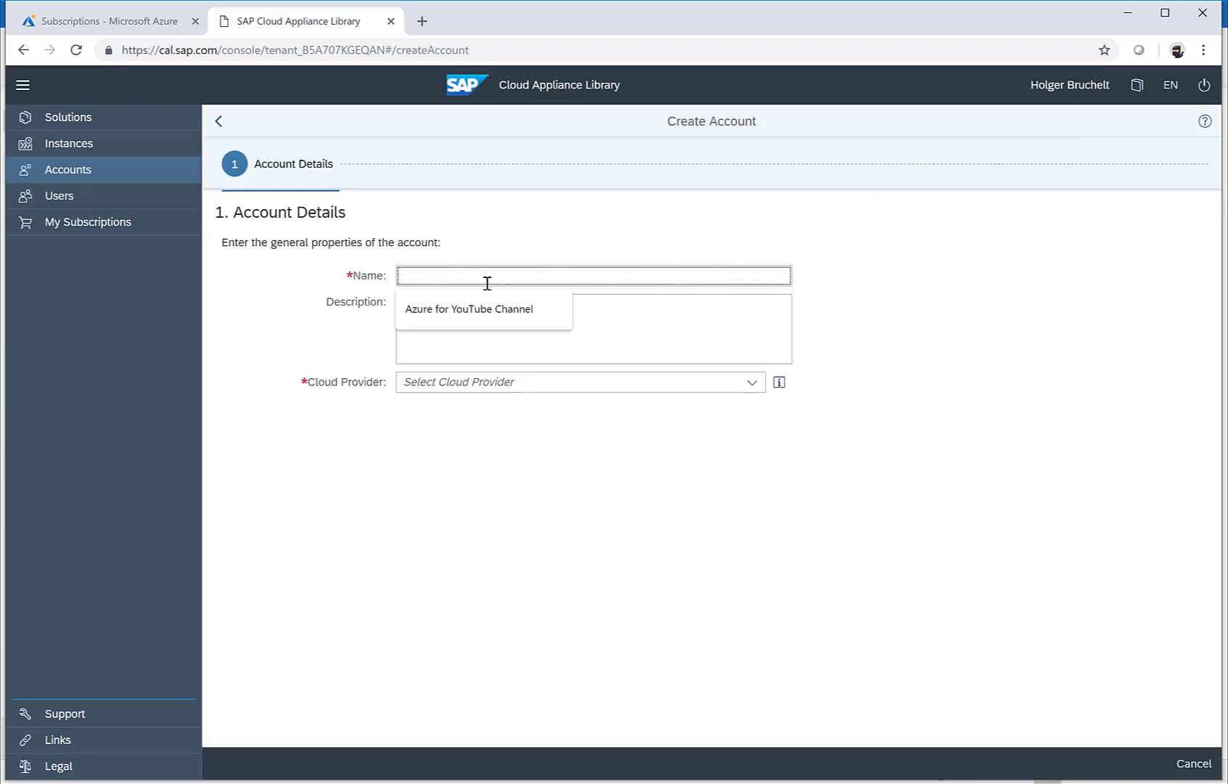
left_click(468, 308)
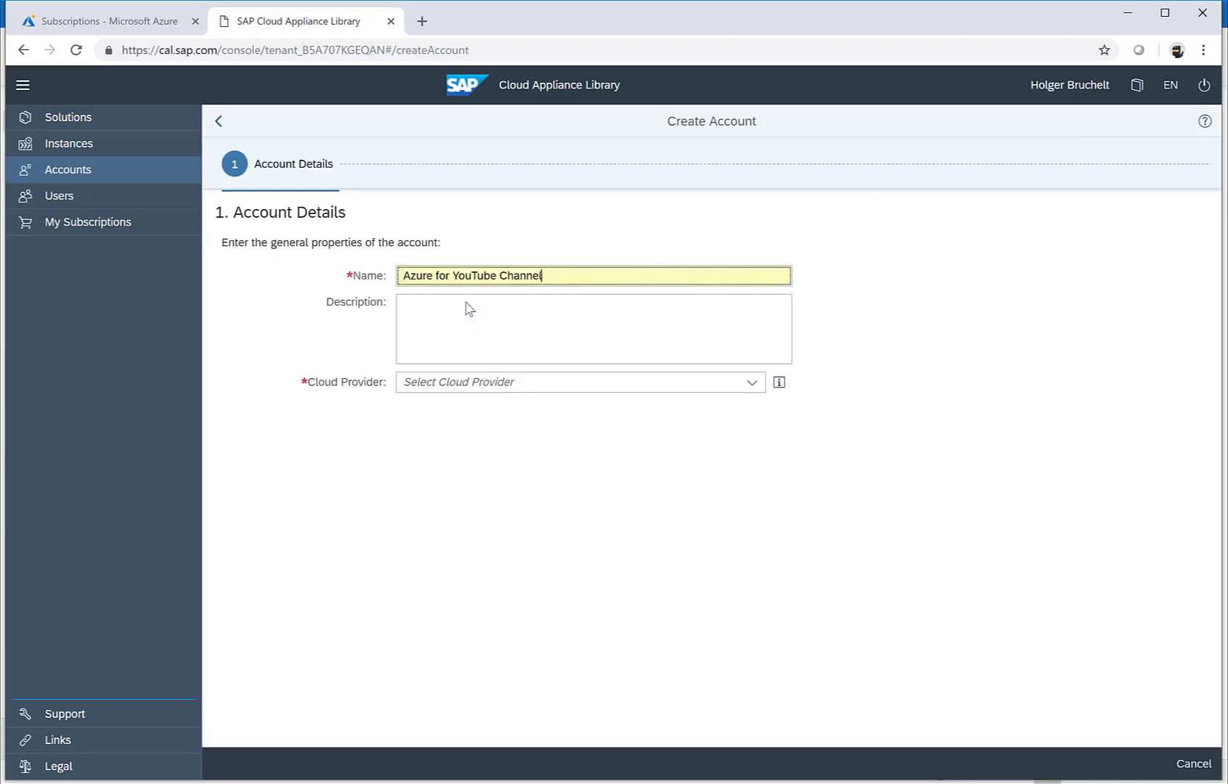
left_click(517, 309)
type("SAP on A")
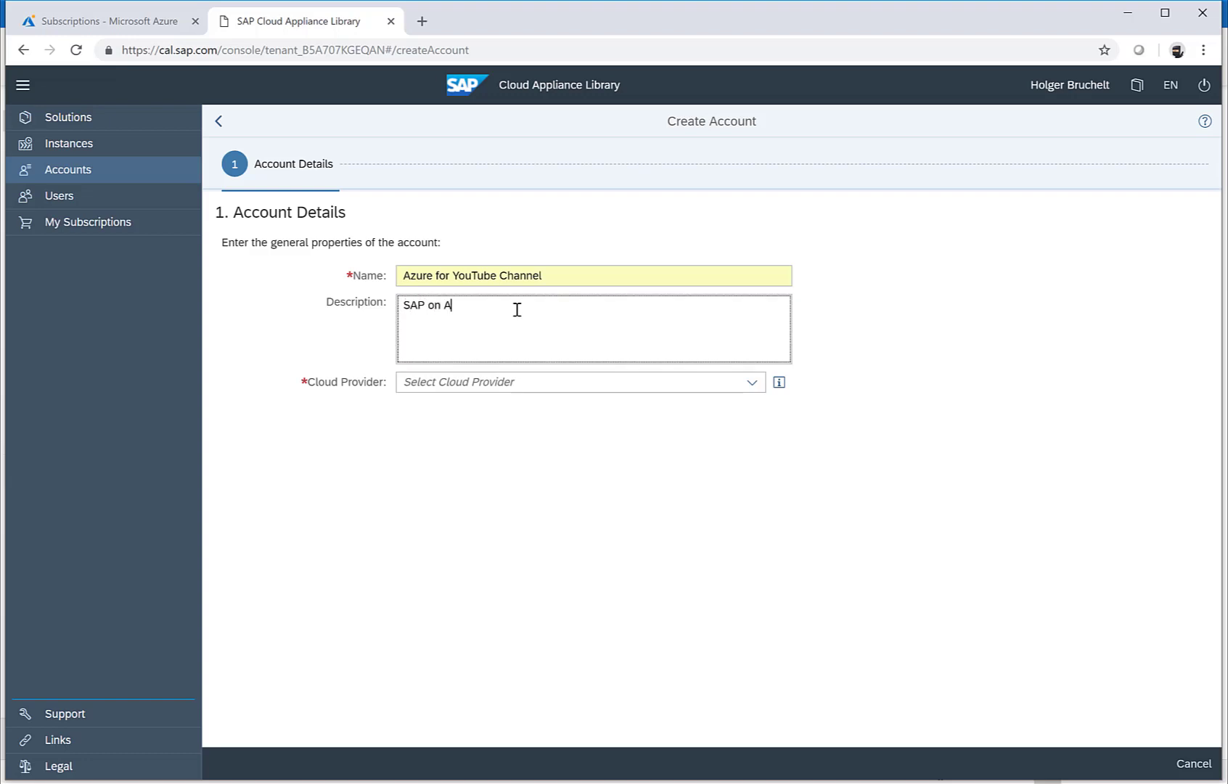
type("zure")
Step: Choose Microsoft Azure as cloud provider and look up the subscription ID in the Azure portal
left_click(752, 385)
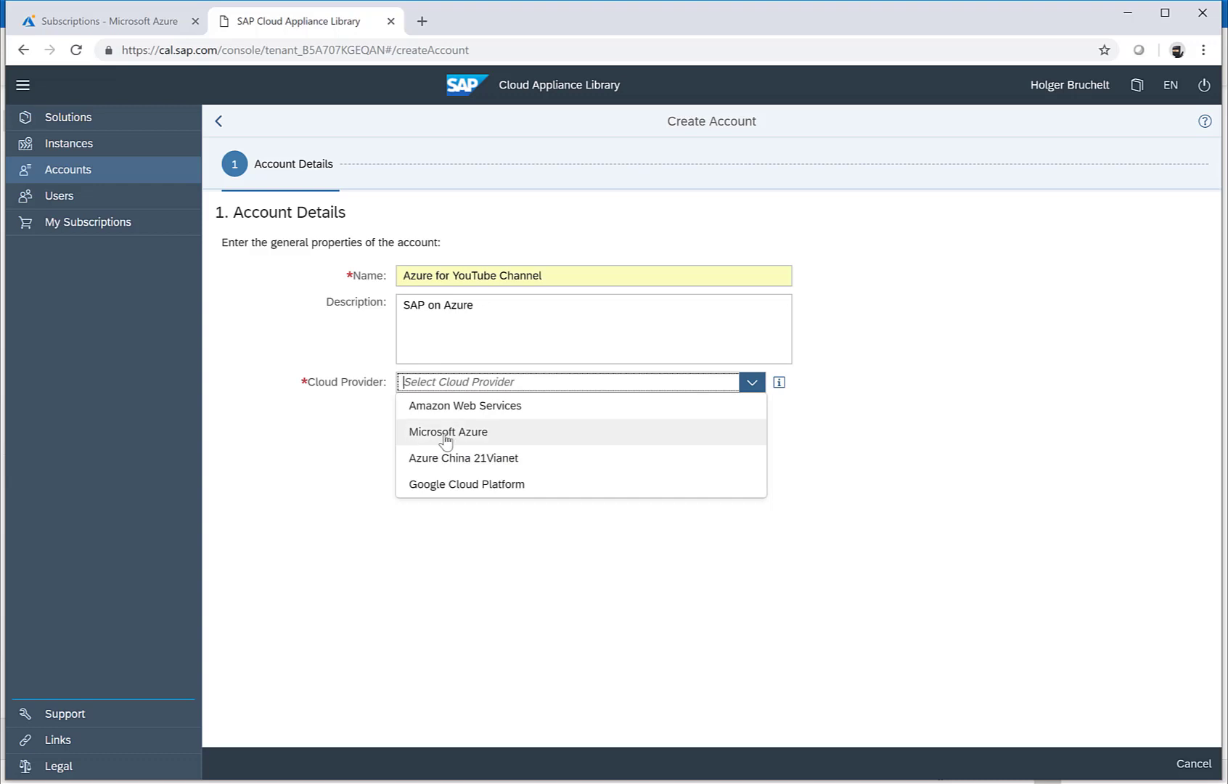
left_click(487, 440)
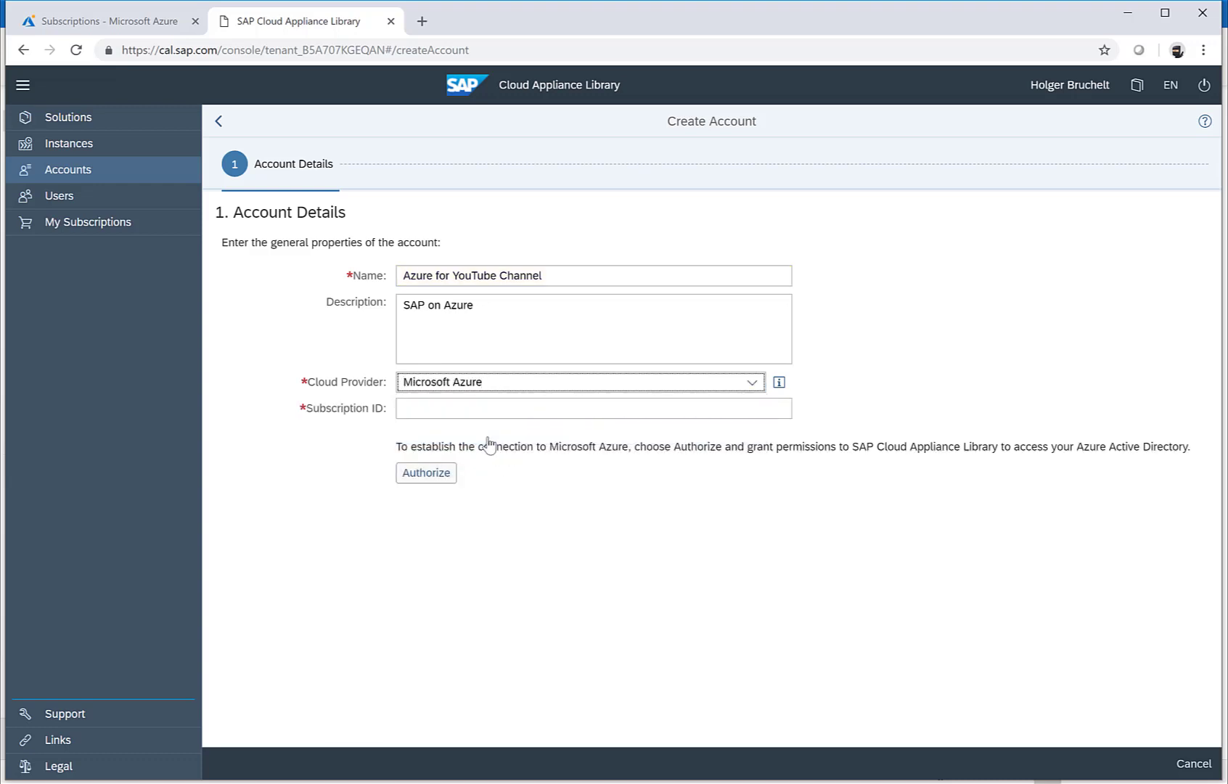
left_click(417, 408)
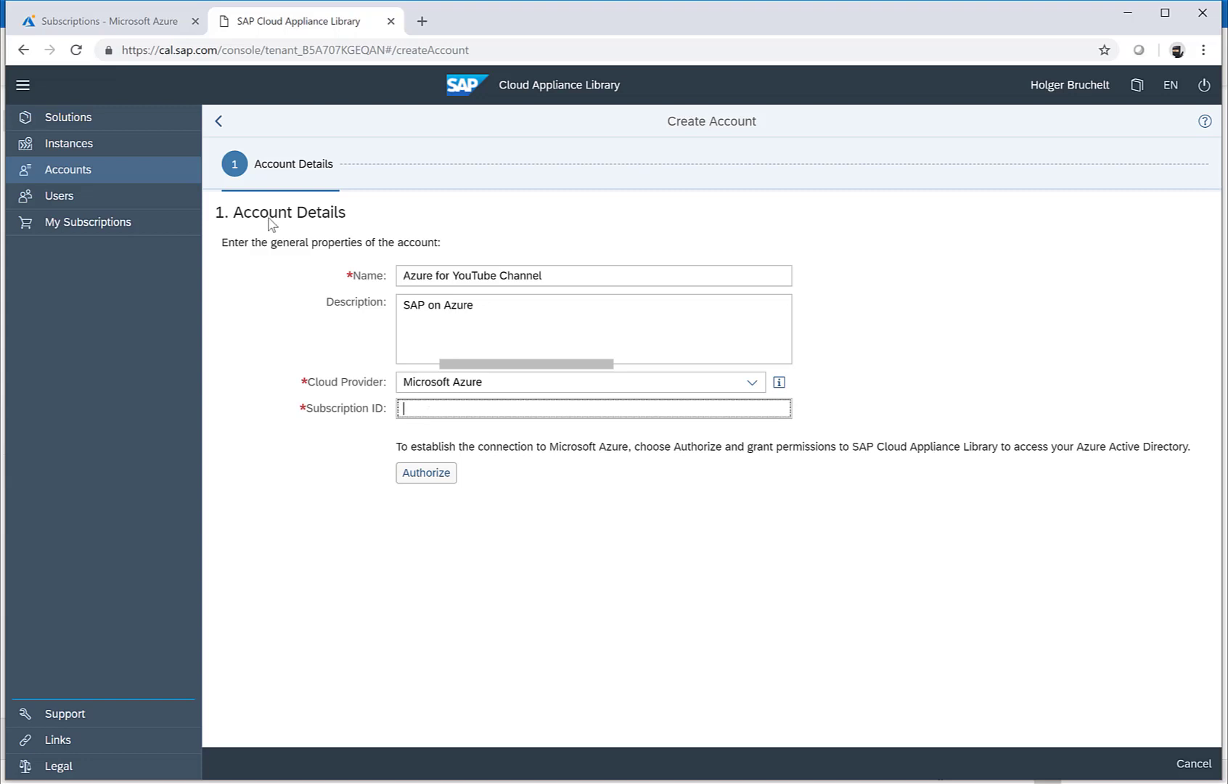
left_click(122, 29)
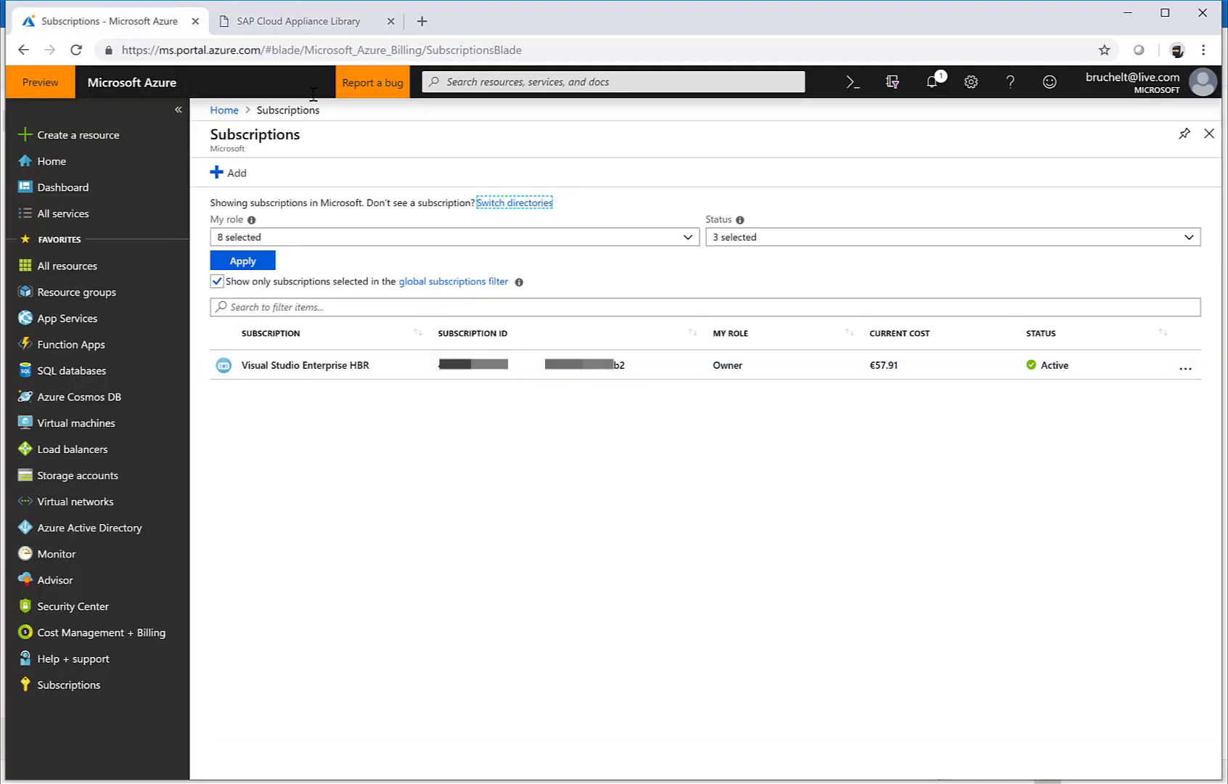
Step: Return to the SAP Cloud Appliance Library tab with the half-filled Create Account form
left_click(299, 21)
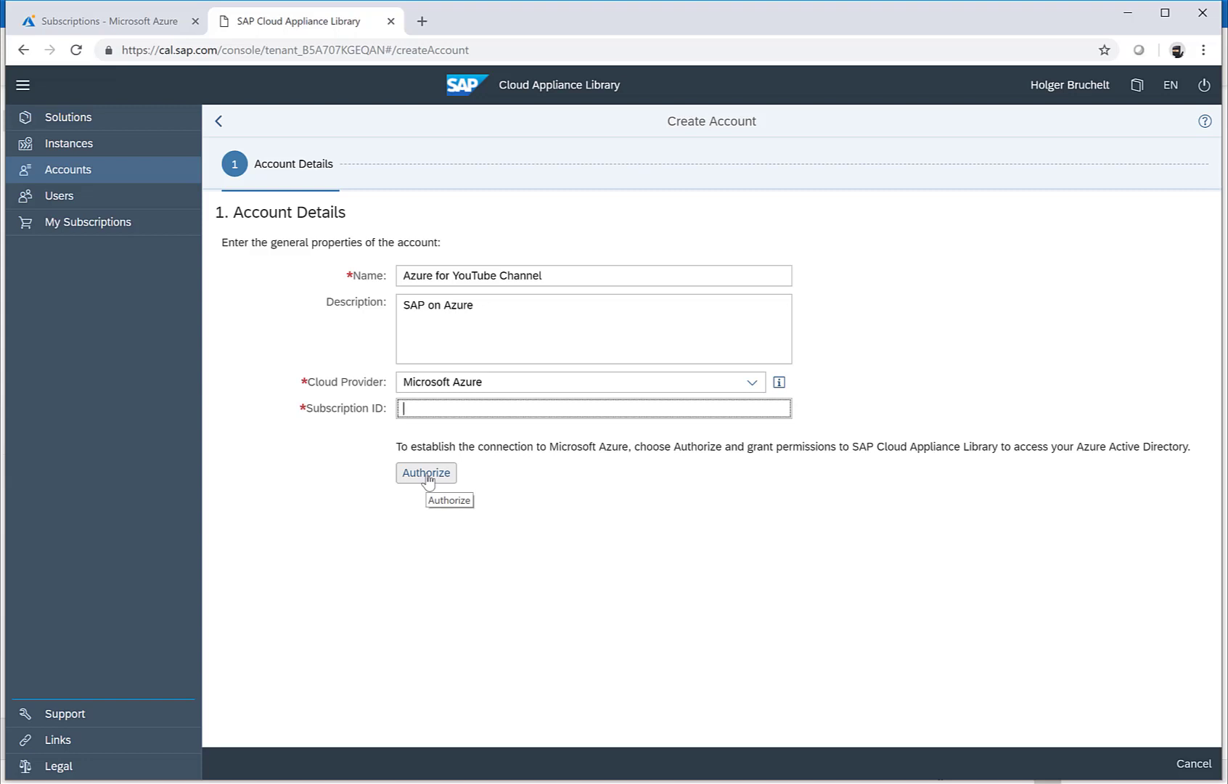
Step: Discard the unsaved Azure account and open the Solutions catalog of 100 solutions
left_click(63, 174)
left_click(768, 460)
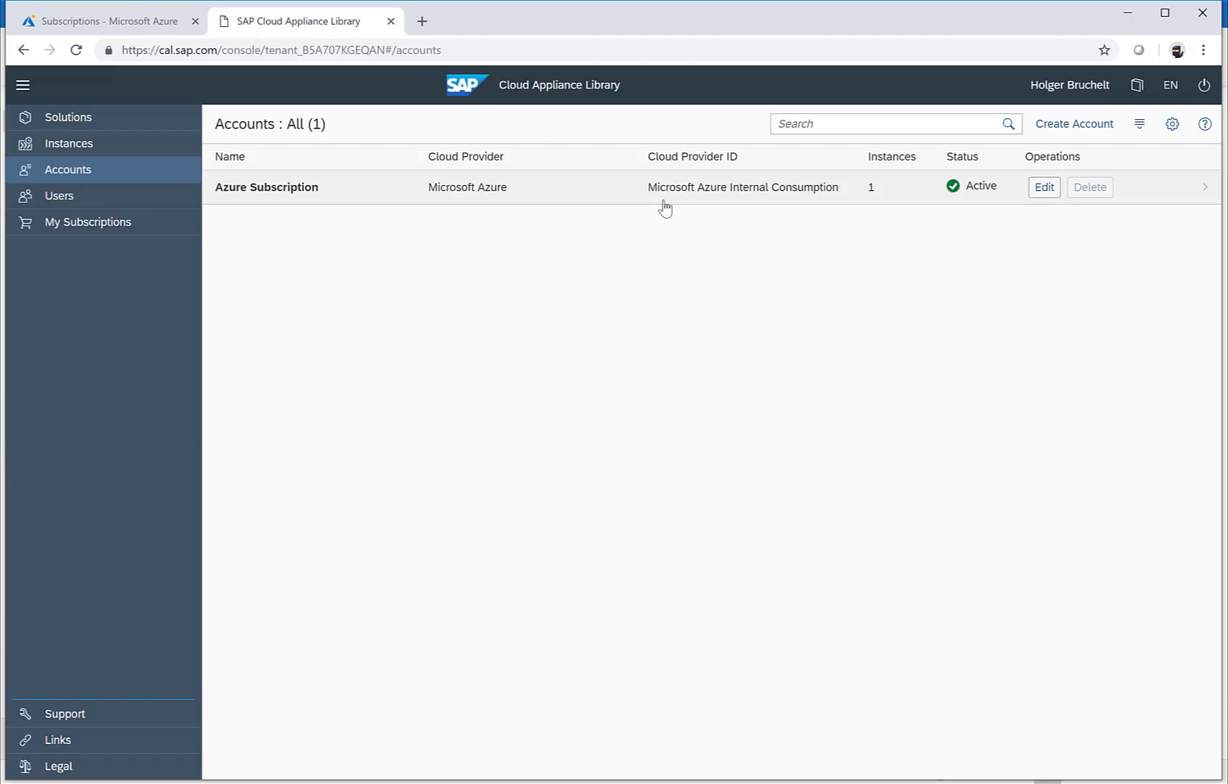
left_click(81, 124)
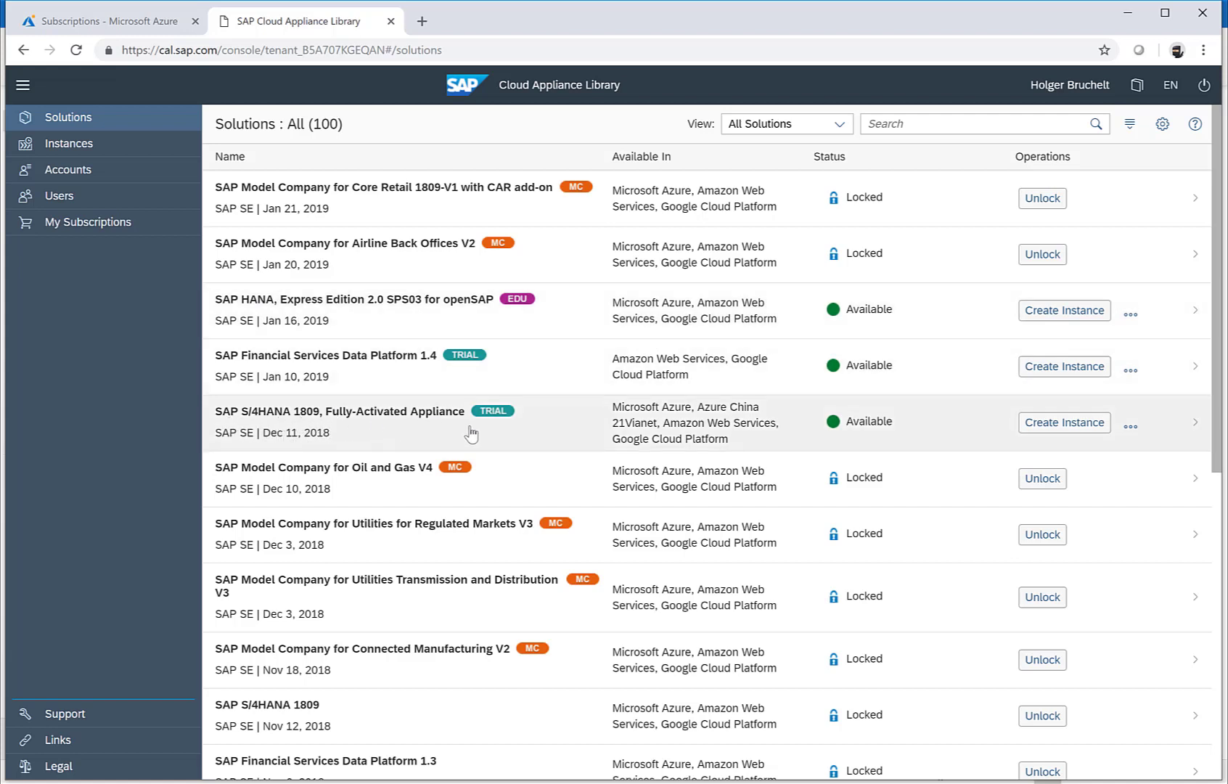
Step: Search the solutions for 'netweaver' and browse the 51 matching results
left_click(926, 125)
type("net")
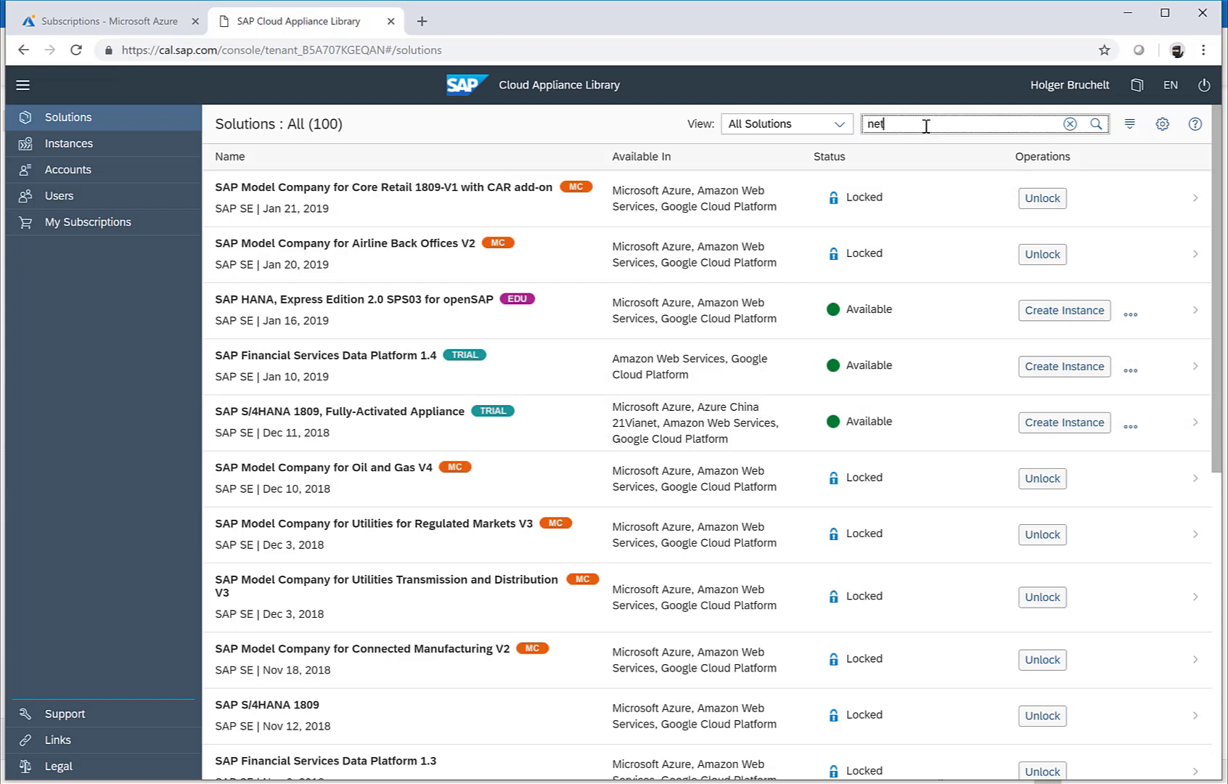
type("weaver")
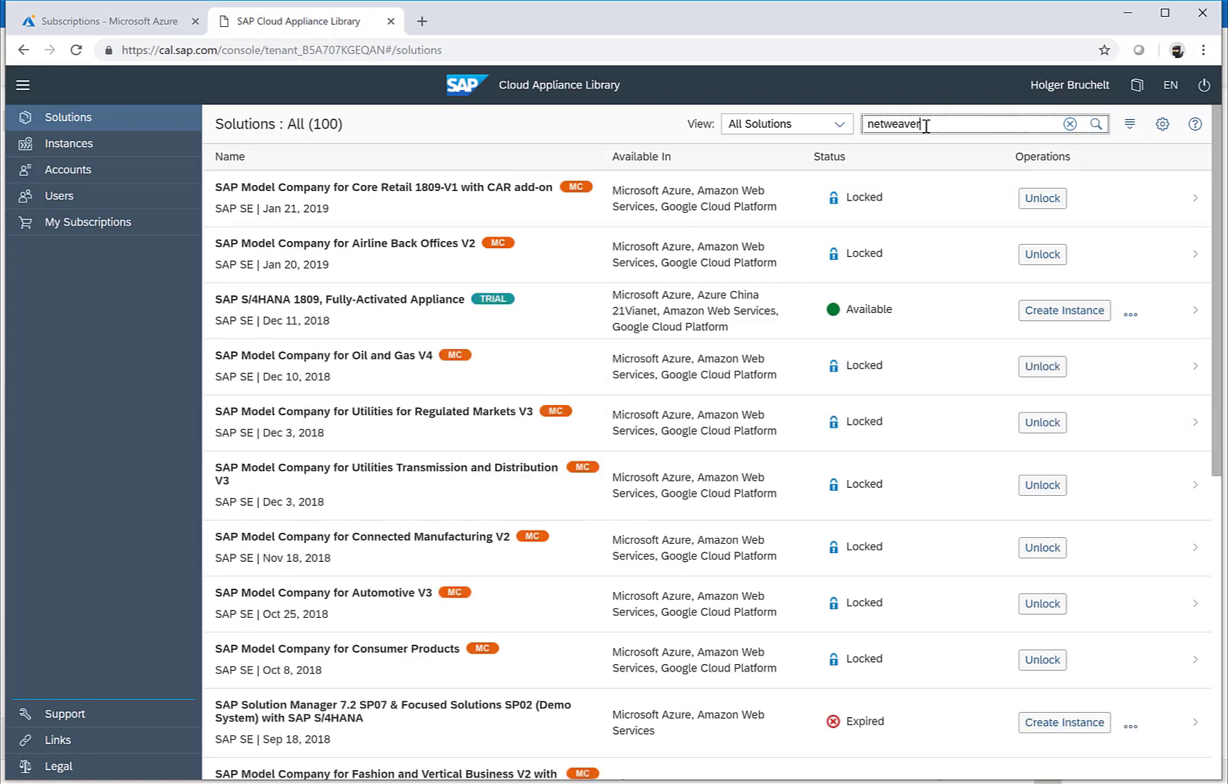
key("Return")
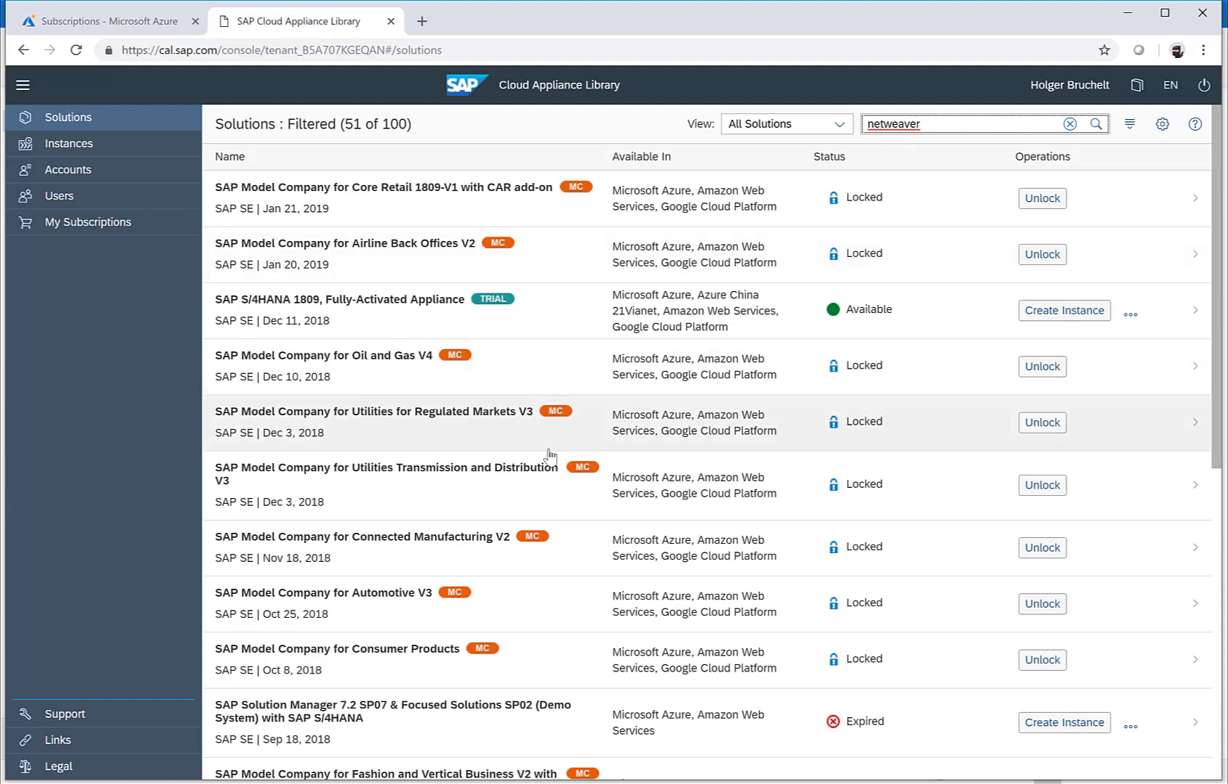
scroll(472, 575, "down", 3)
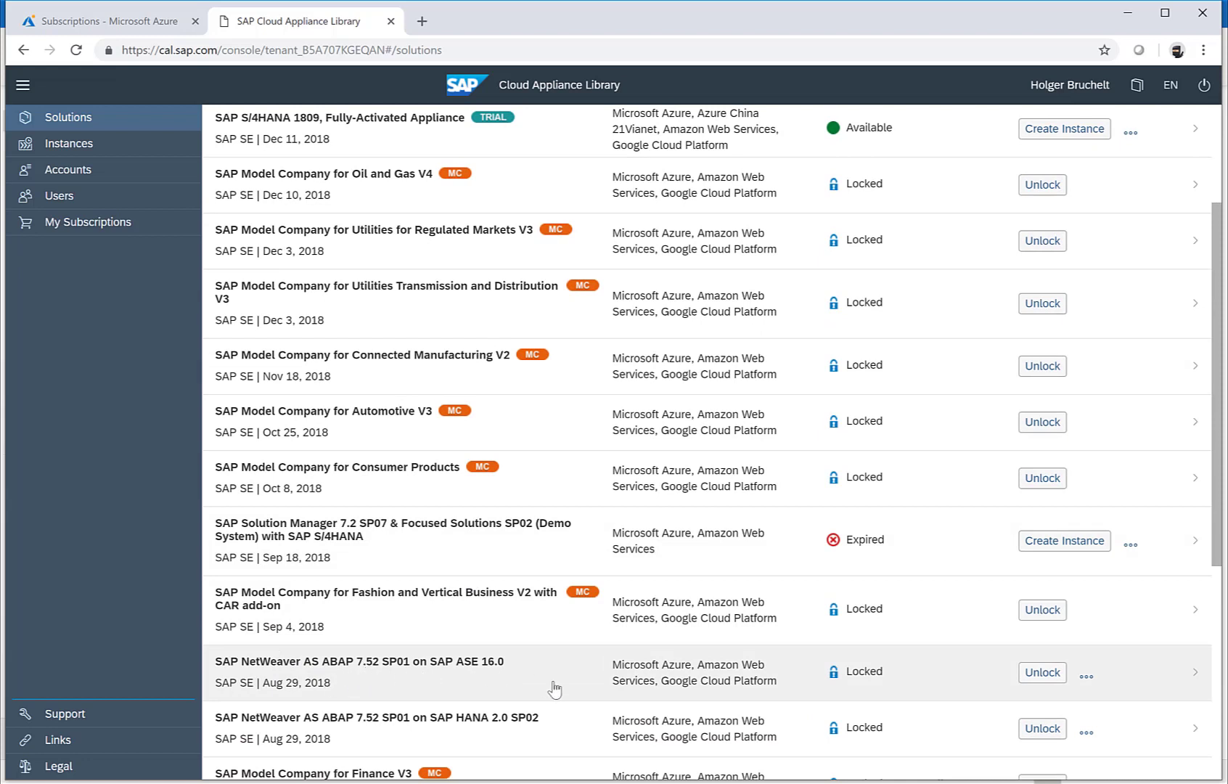
scroll(555, 688, "up", 3)
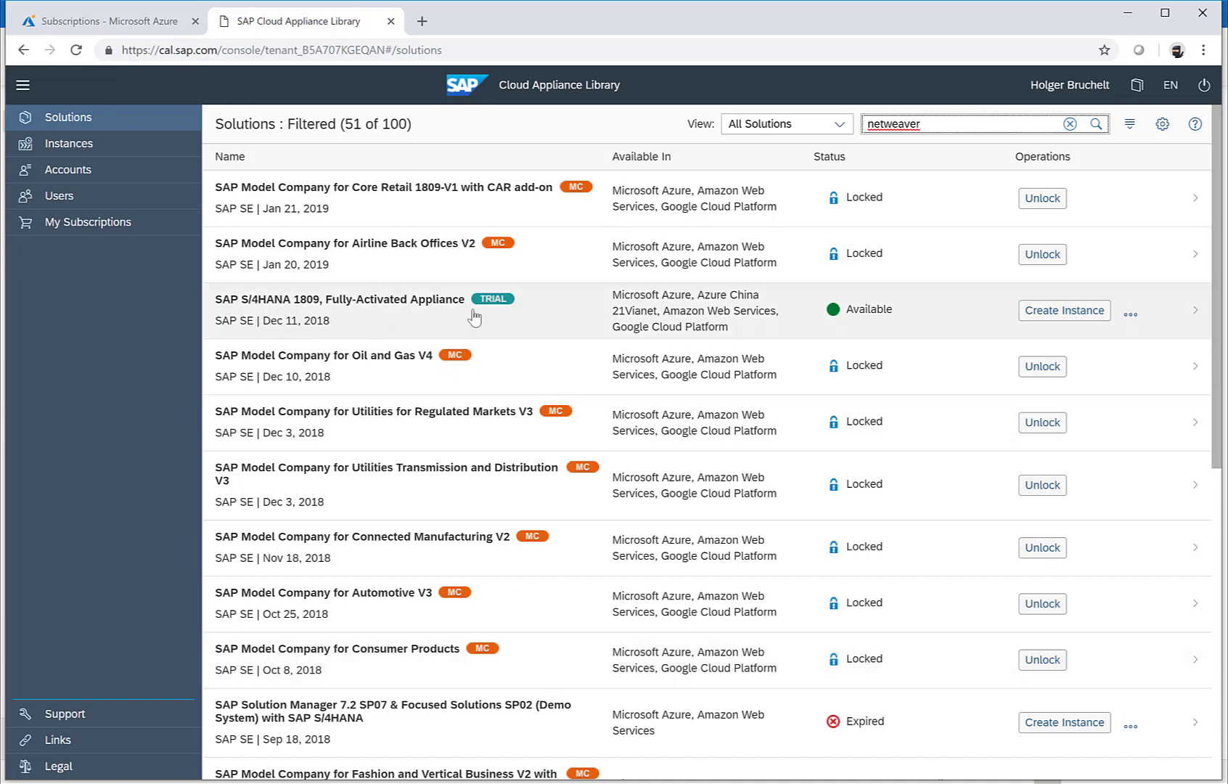
Step: Open SAP S/4HANA 1809, Fully-Activated Appliance and begin creating an instance of it
left_click(956, 323)
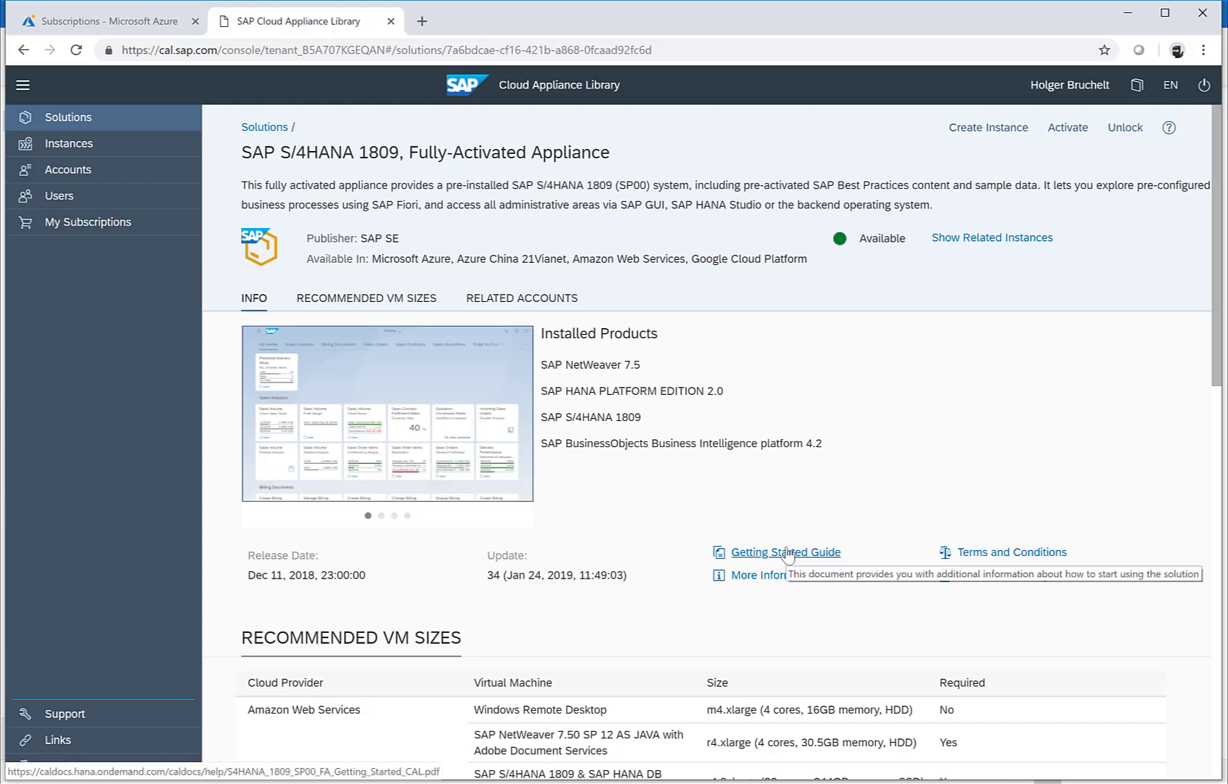
left_click(990, 128)
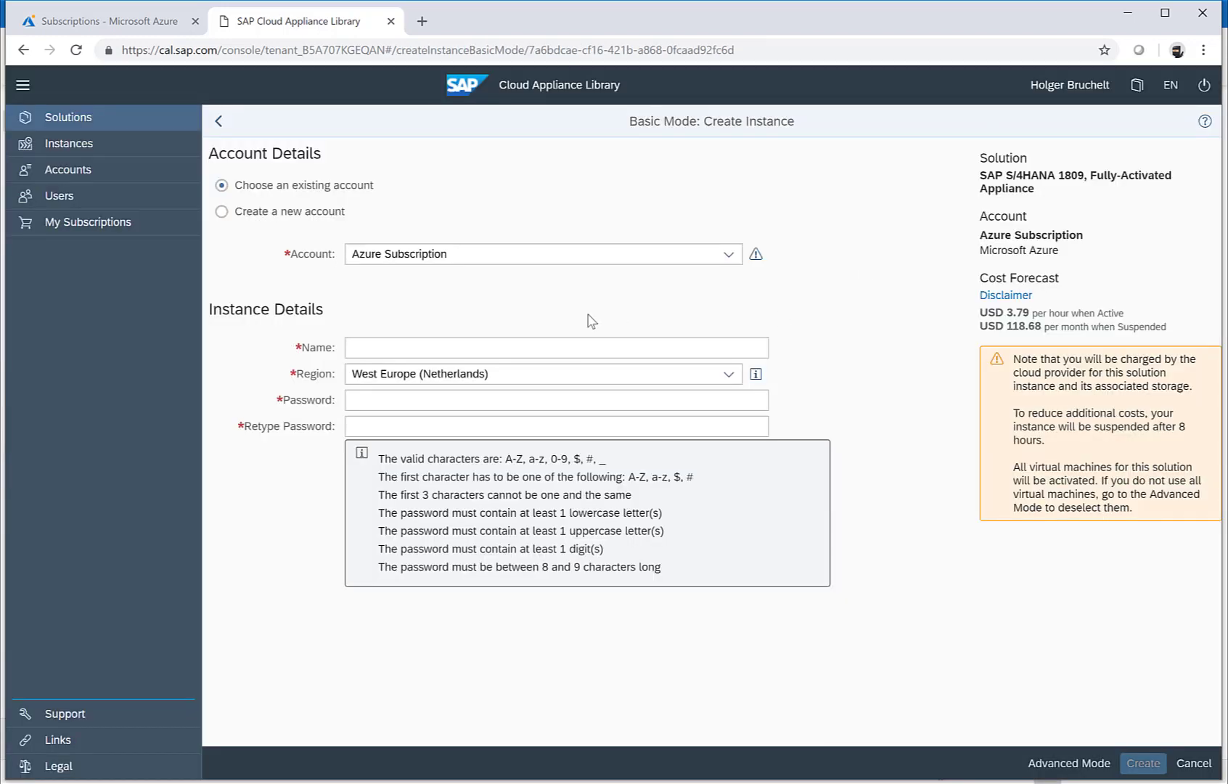
Step: Name the instance 'S/4HANA Fully-Activated'
left_click(359, 348)
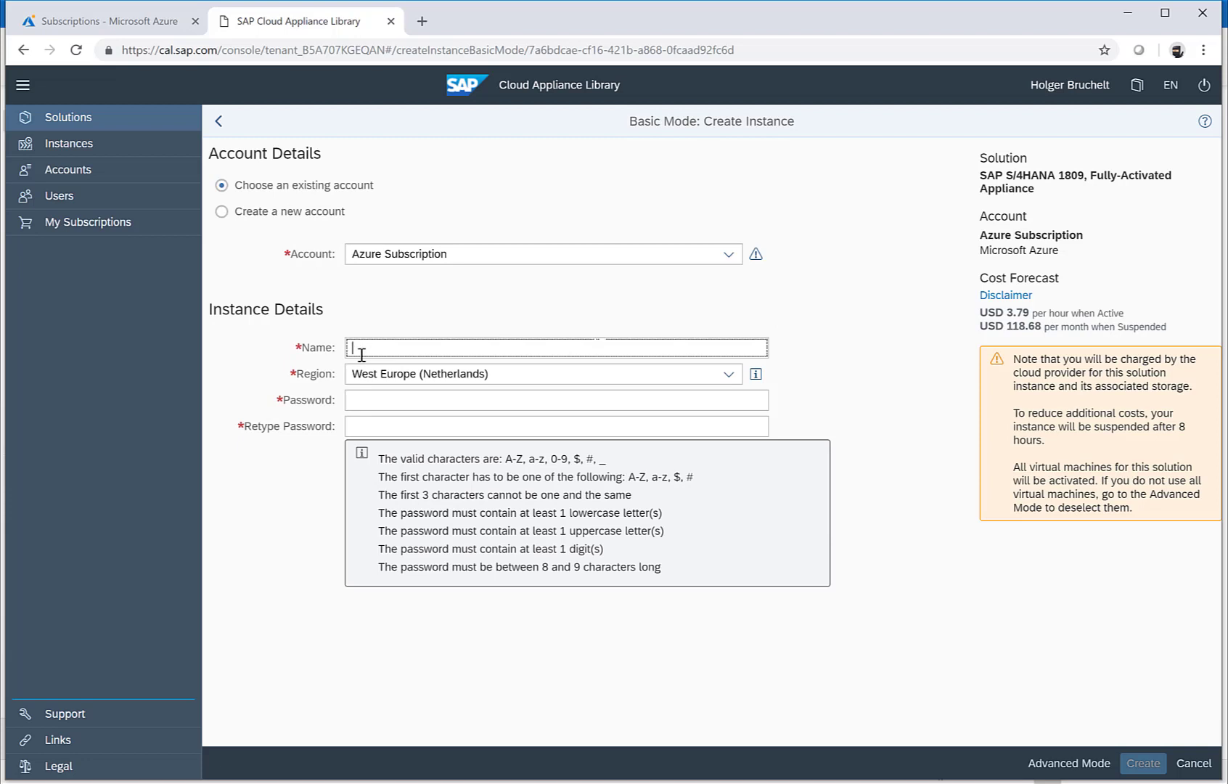
type("S/4HANA Fully-Activated")
Step: Enter and confirm the instance password, then head to the Instances list
left_click(356, 401)
type("•••••••••")
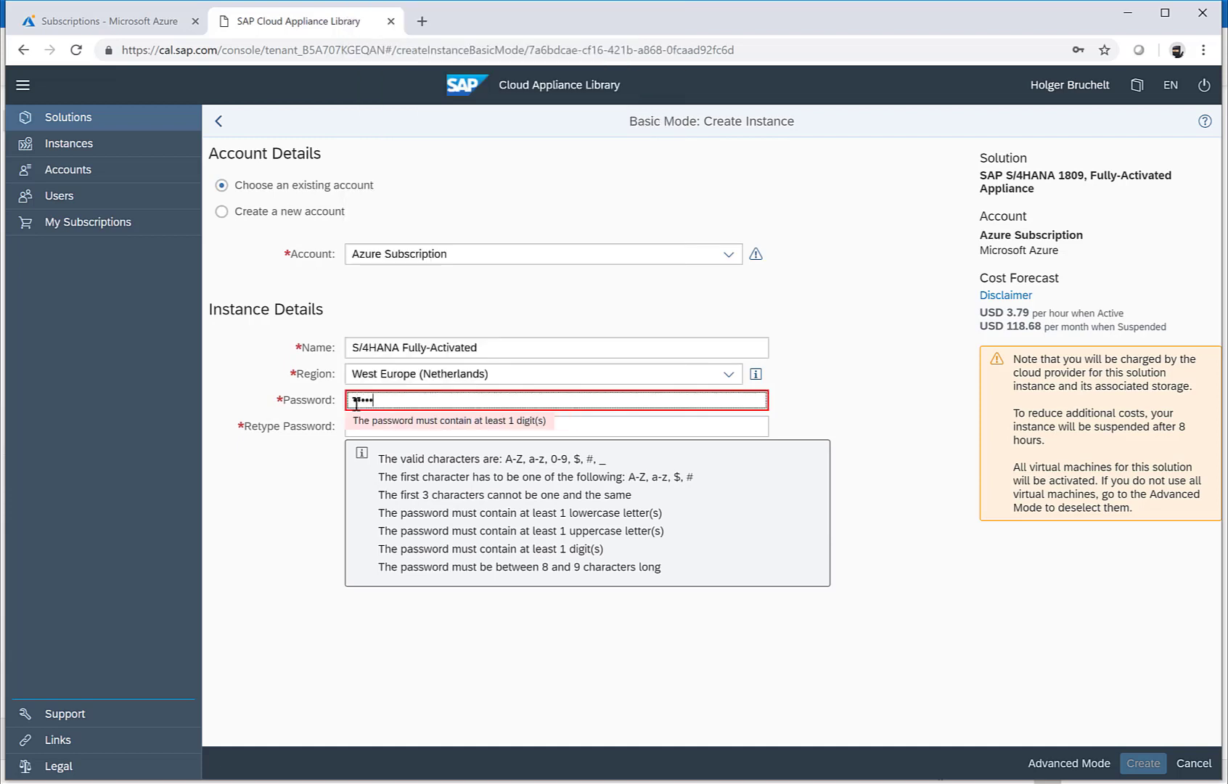
key("Tab")
type("•••••••••")
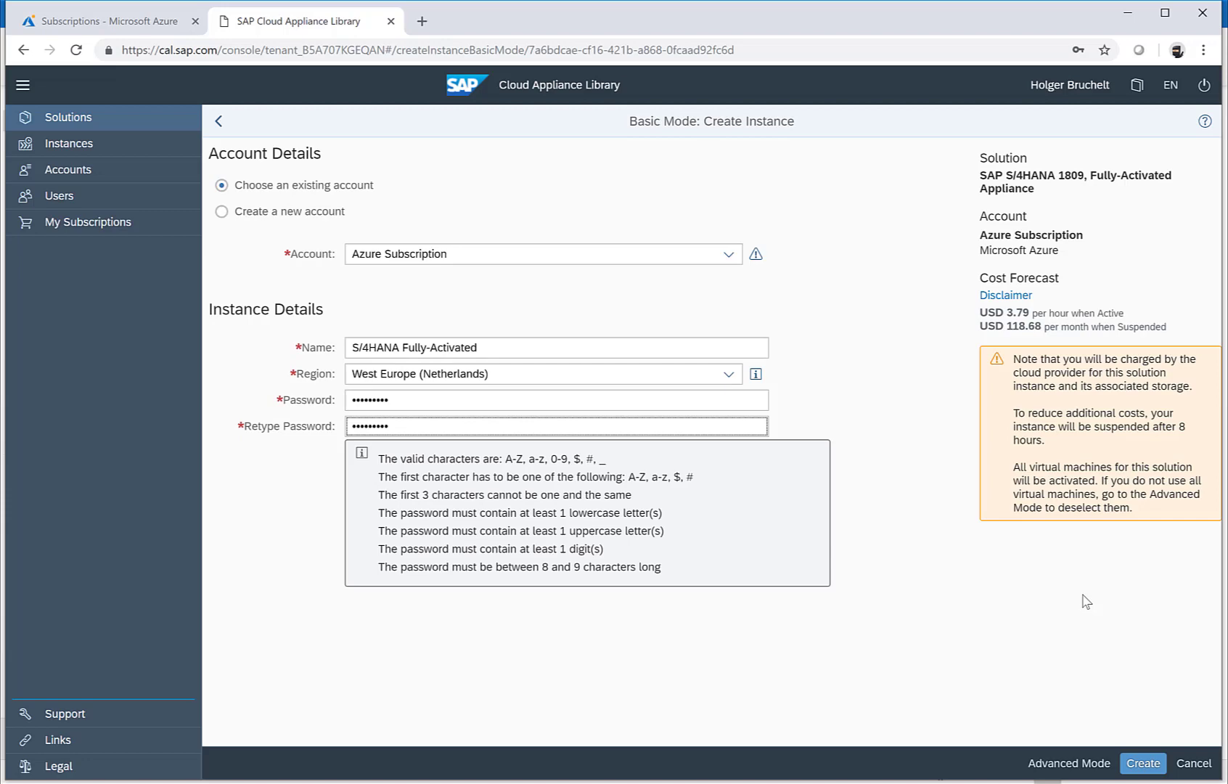
left_click(75, 151)
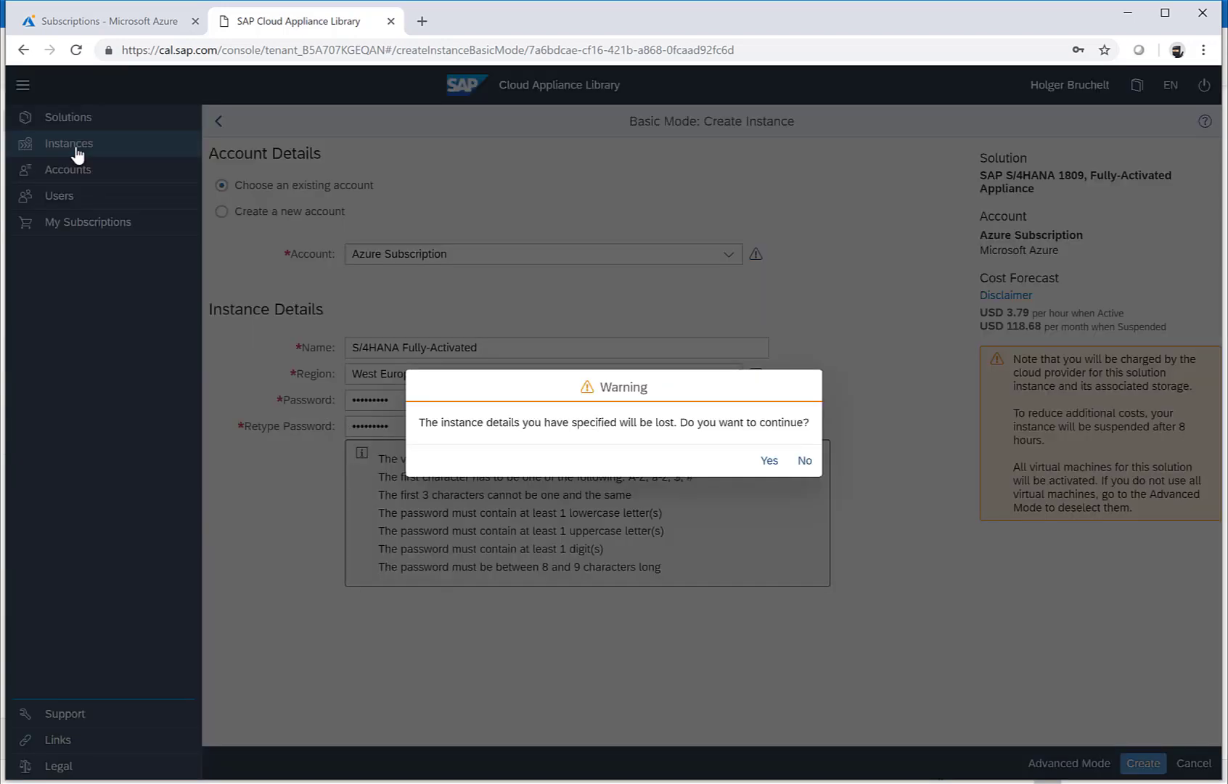
Step: Discard the unfinished instance, open NetWeaver AS ABAP 7.51, and copy its 20.93 suspended monthly cost
left_click(769, 460)
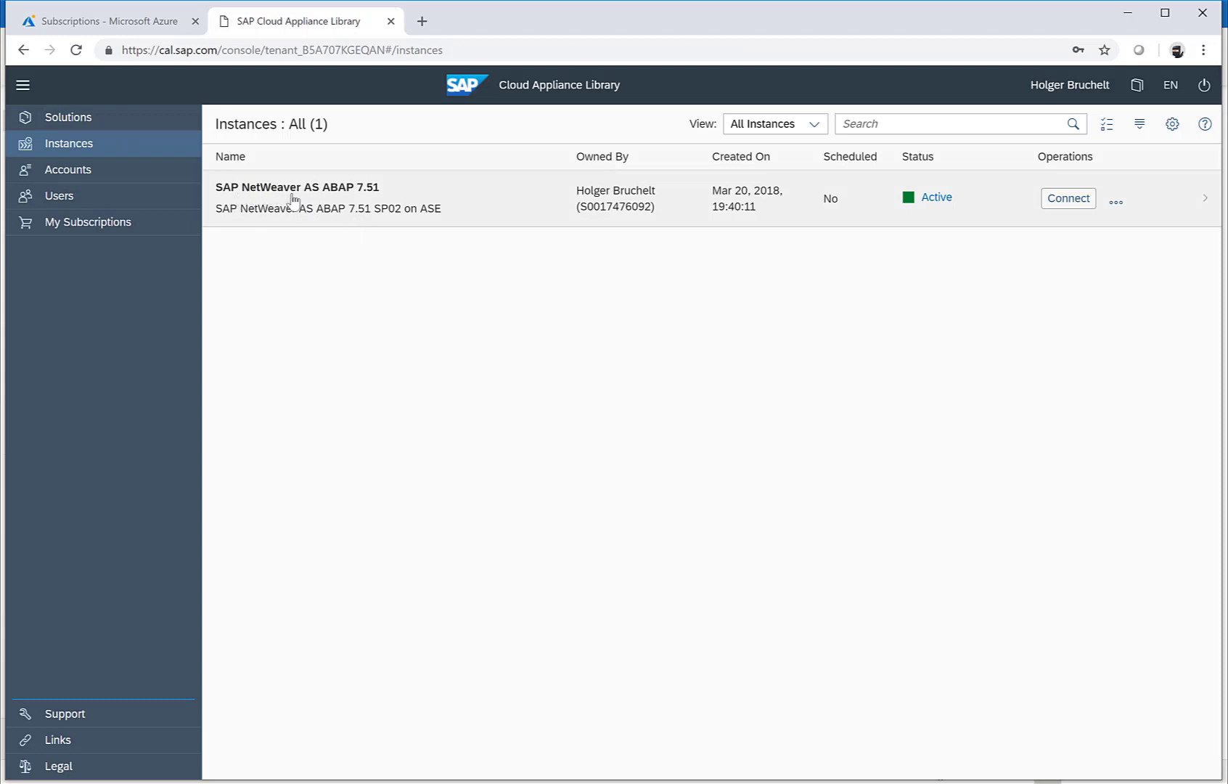
left_click(377, 207)
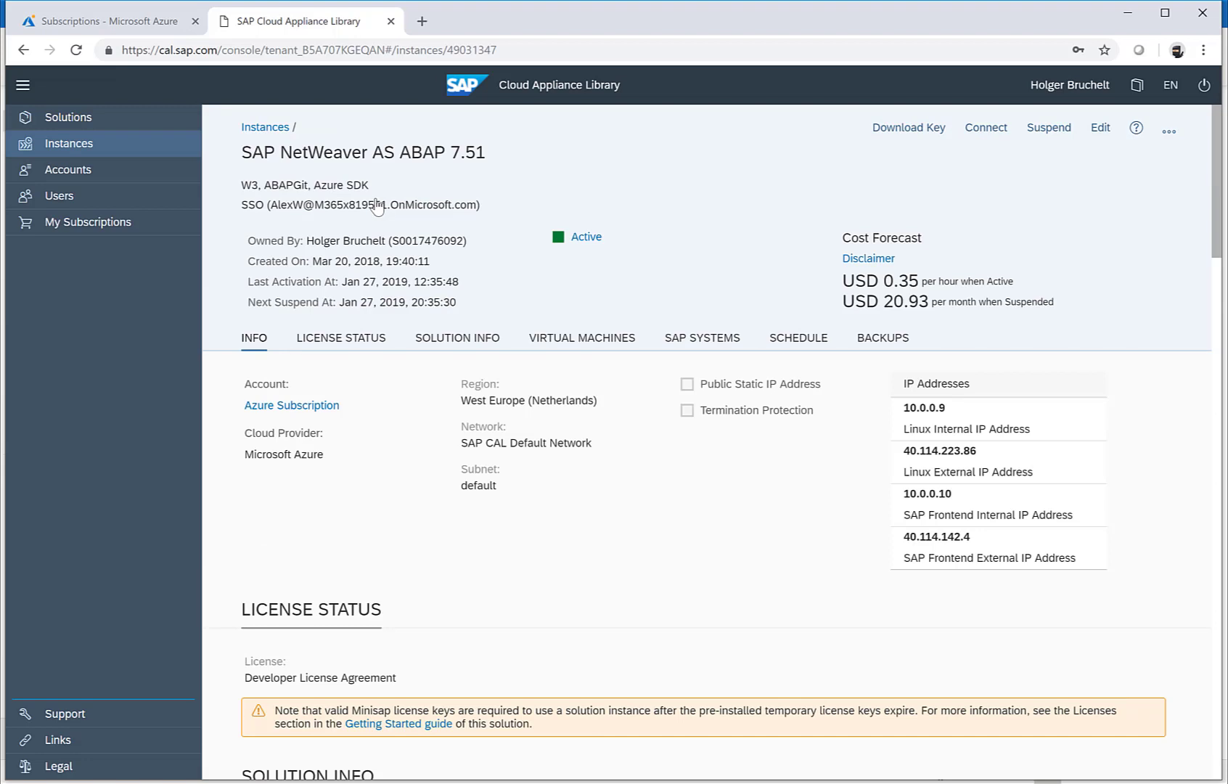
left_click_drag(882, 302, 941, 317)
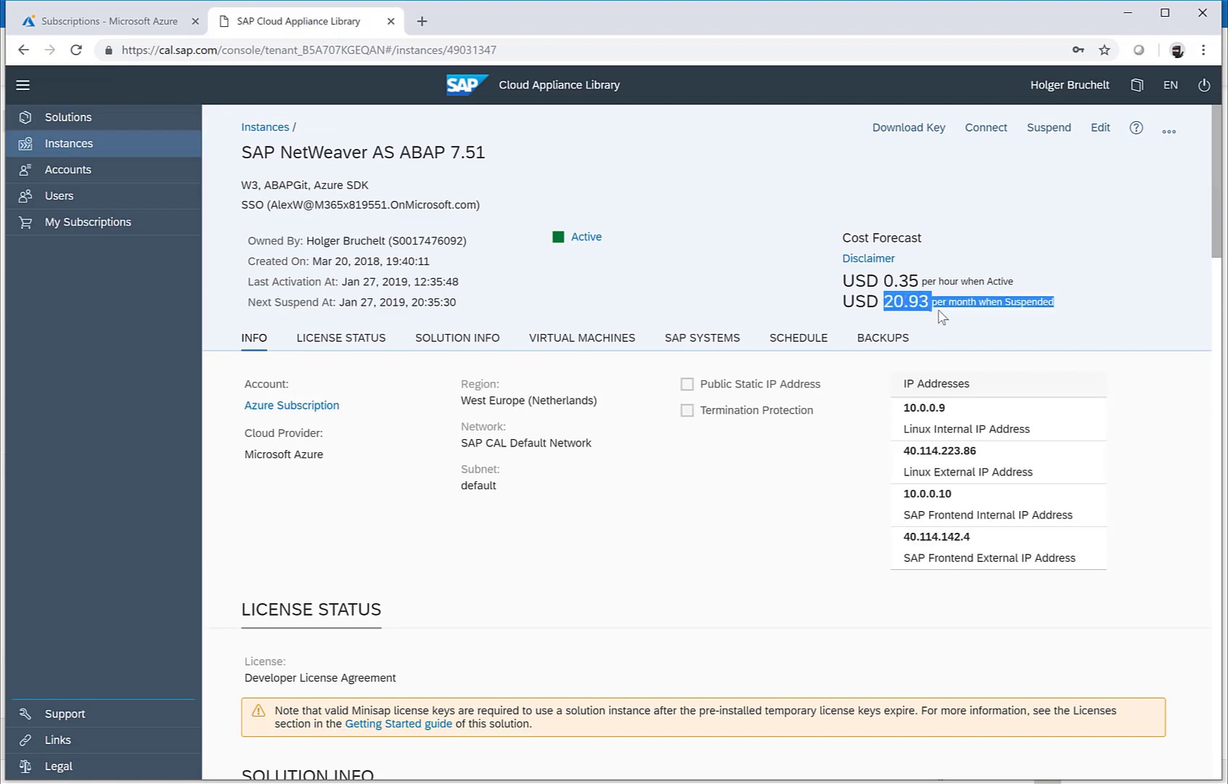
right_click(941, 317)
left_click(941, 323)
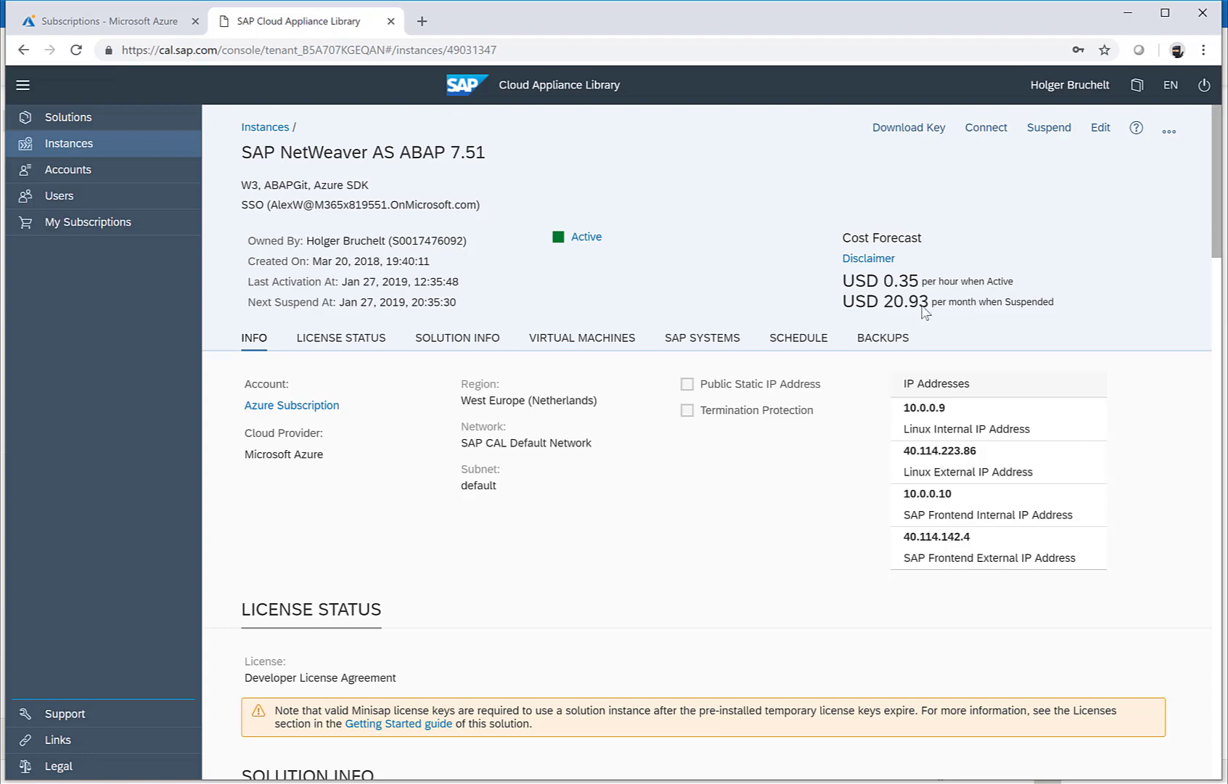
scroll(784, 404, "down", 4)
scroll(782, 405, "up", 4)
scroll(784, 407, "up", 1)
Step: Pick client 001 in the connection dialog and download the SAP GUI shortcut
left_click(986, 128)
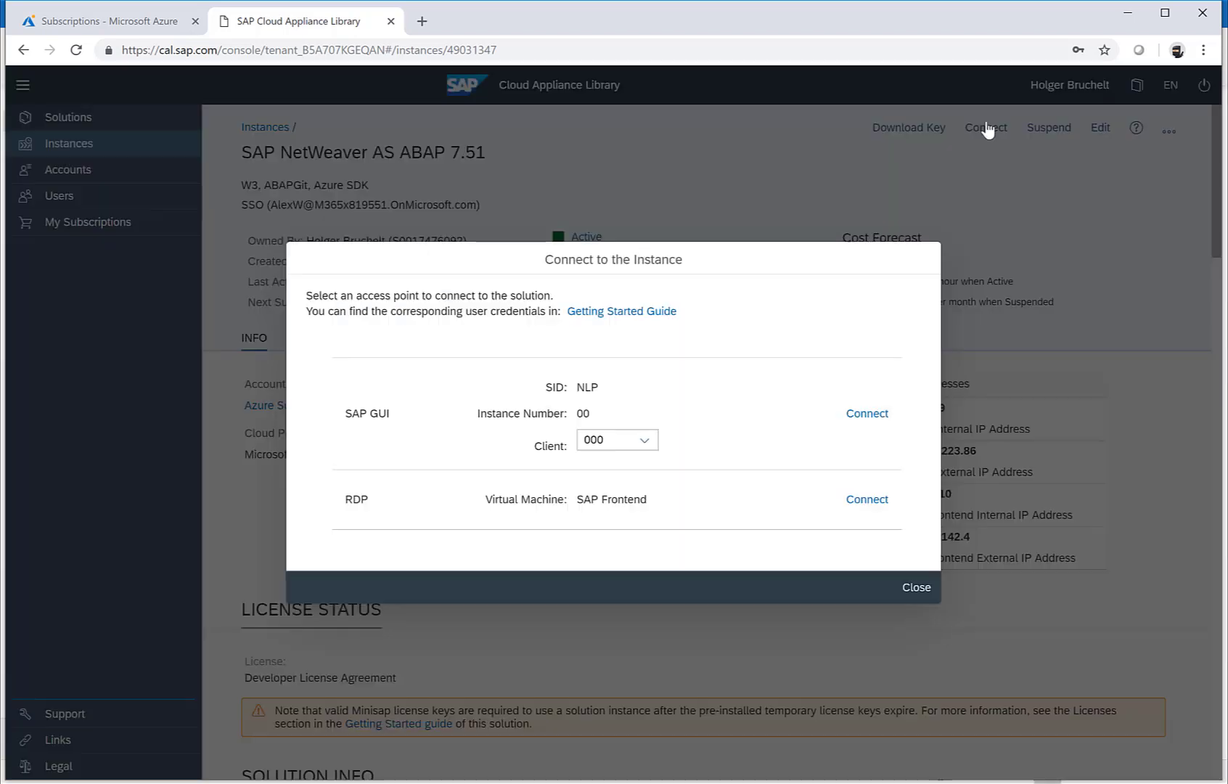
left_click(653, 443)
left_click(601, 489)
left_click(866, 415)
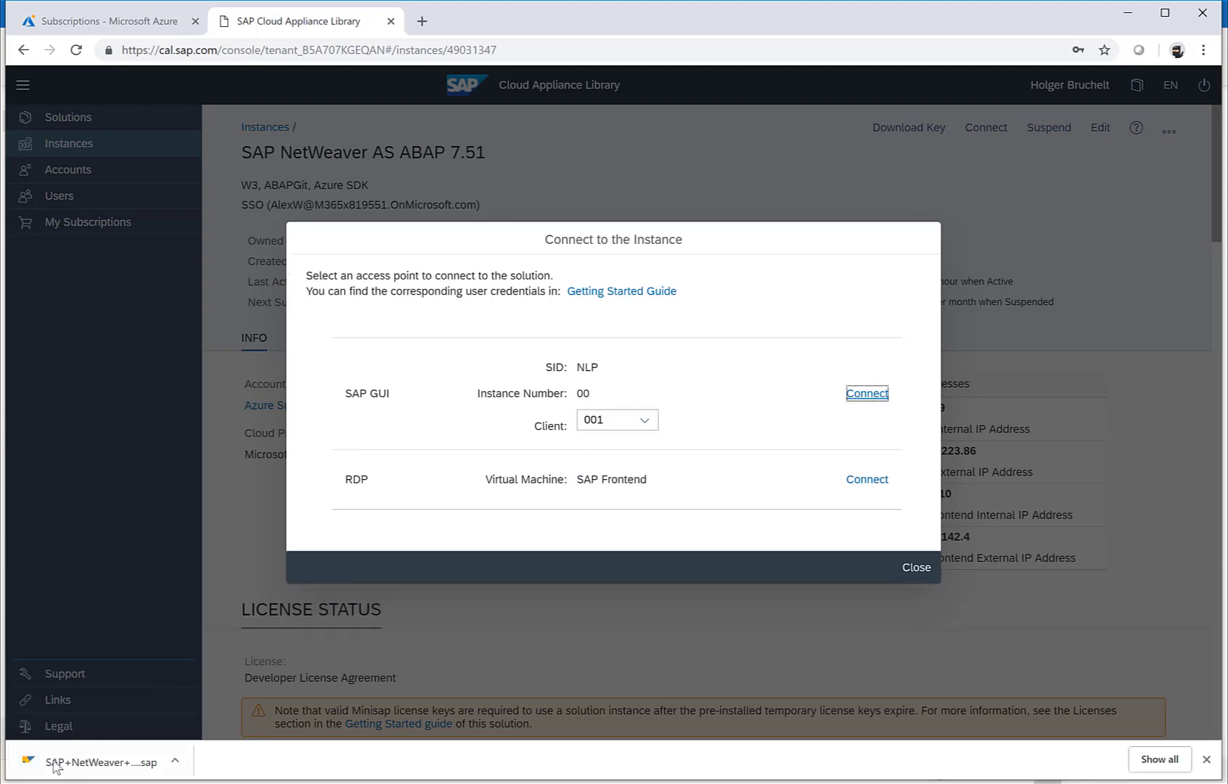
Step: Run the SAP GUI shortcut and log on as the developer user with its password
left_click(71, 766)
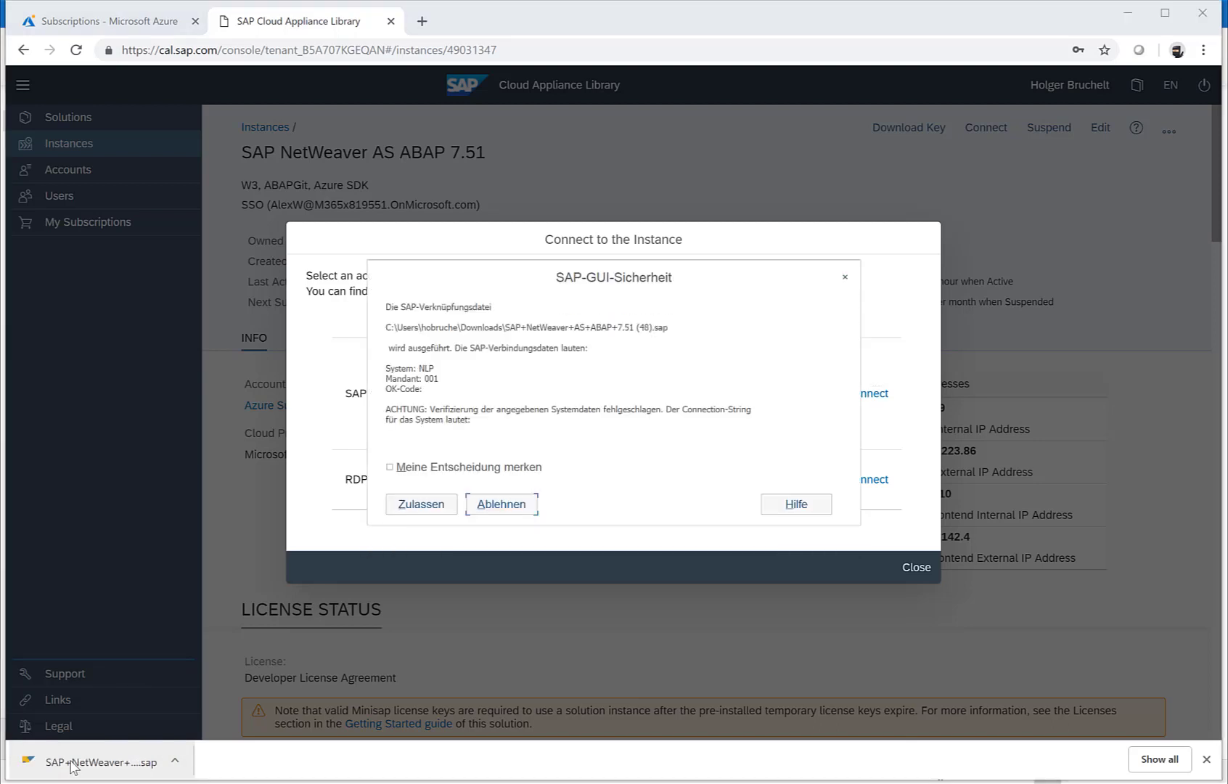
left_click(396, 511)
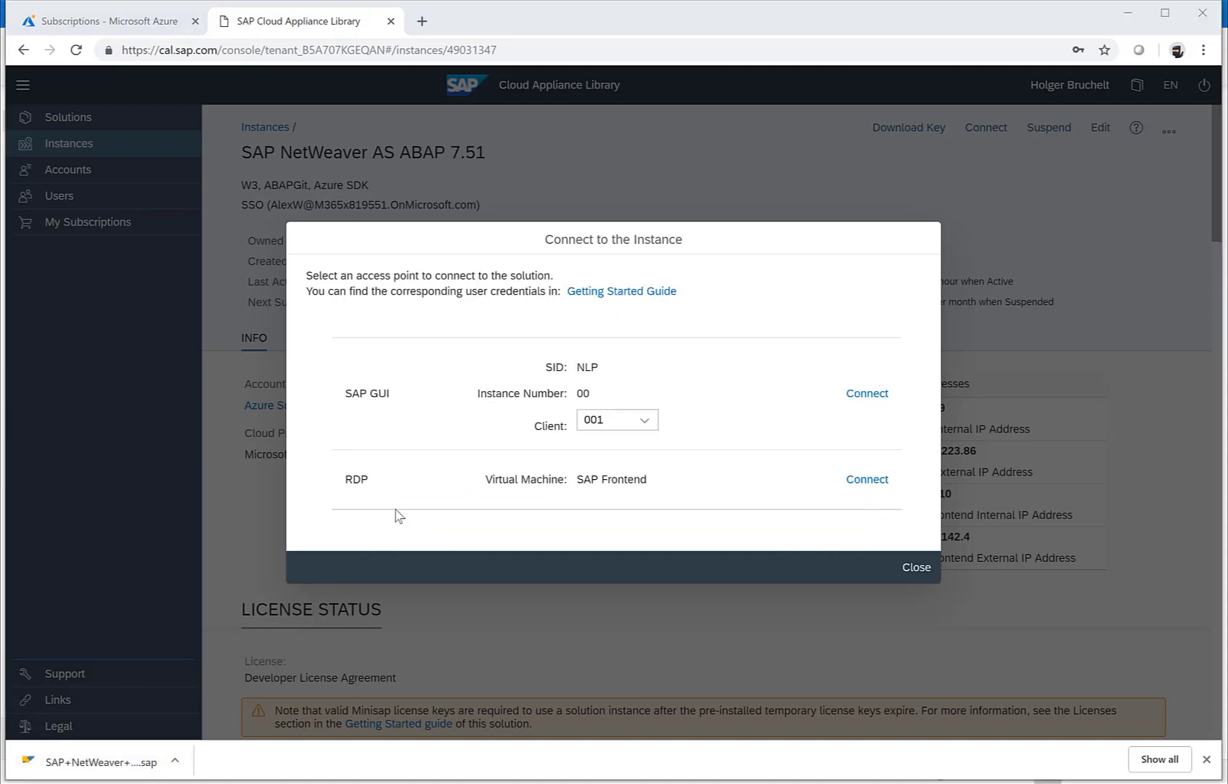
left_click_drag(690, 395, 535, 379)
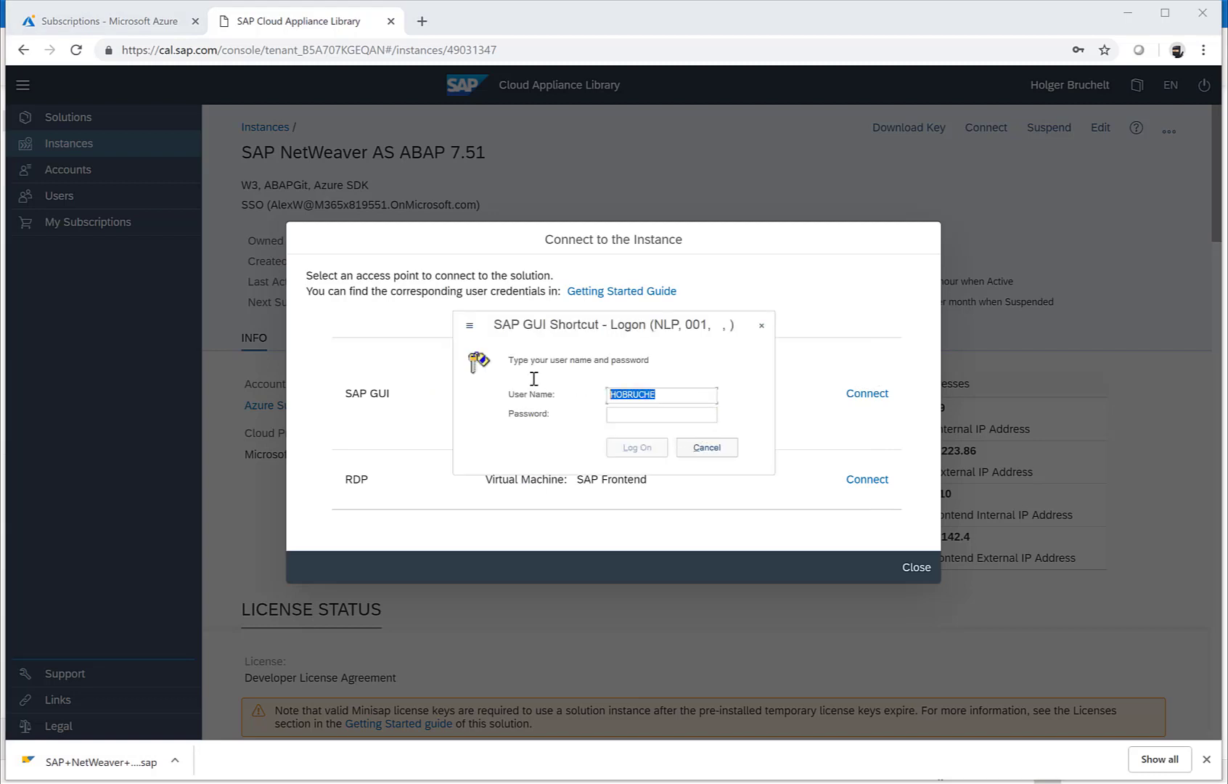
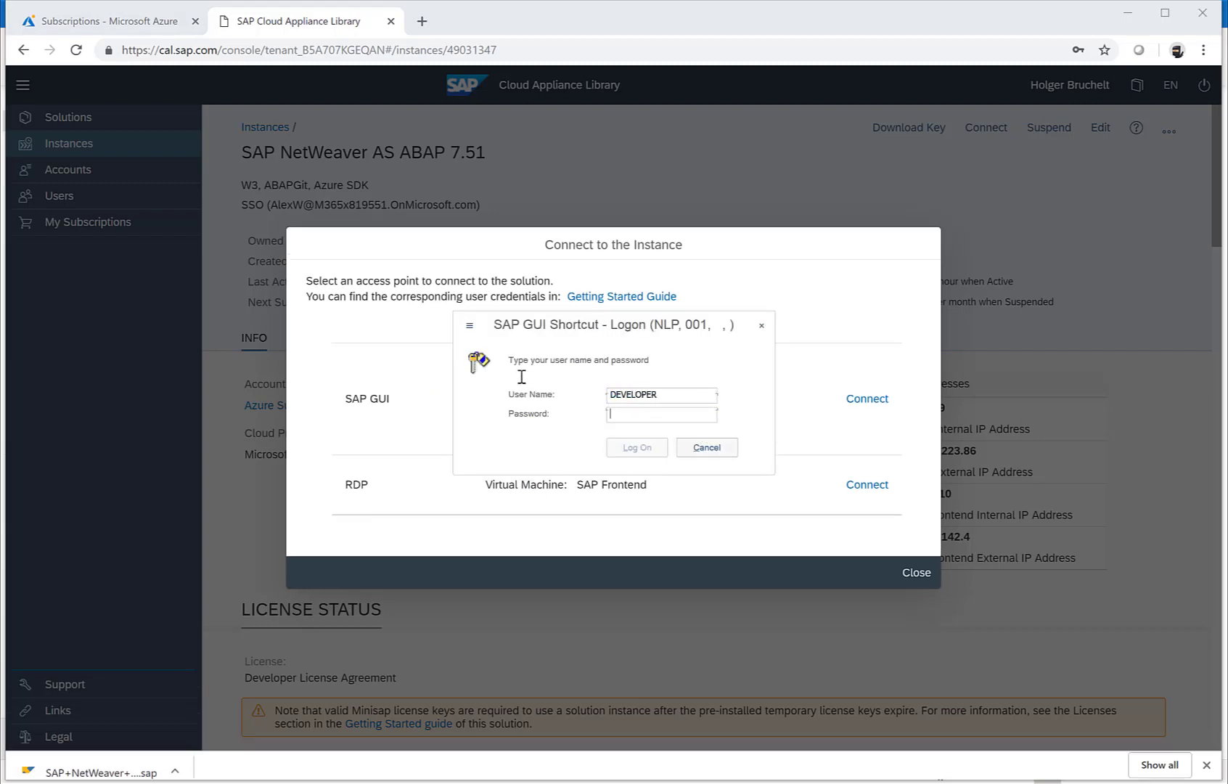
key("Tab")
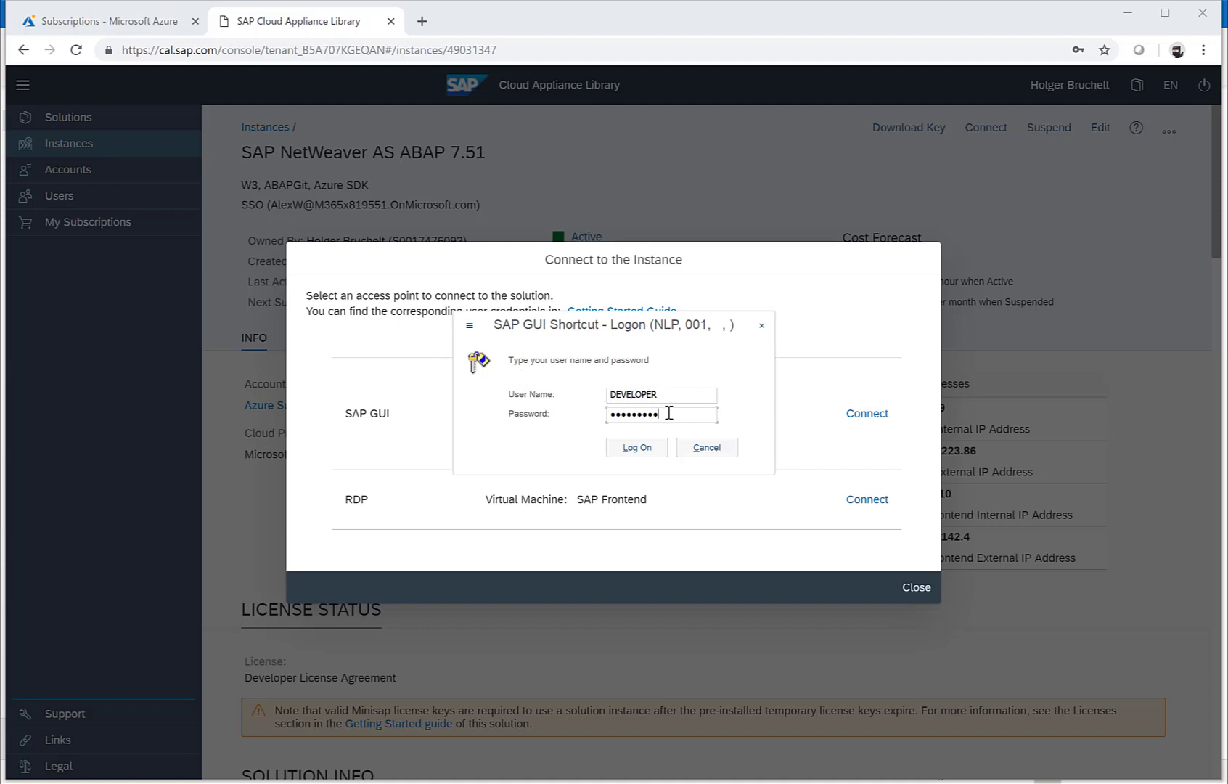
left_click(638, 448)
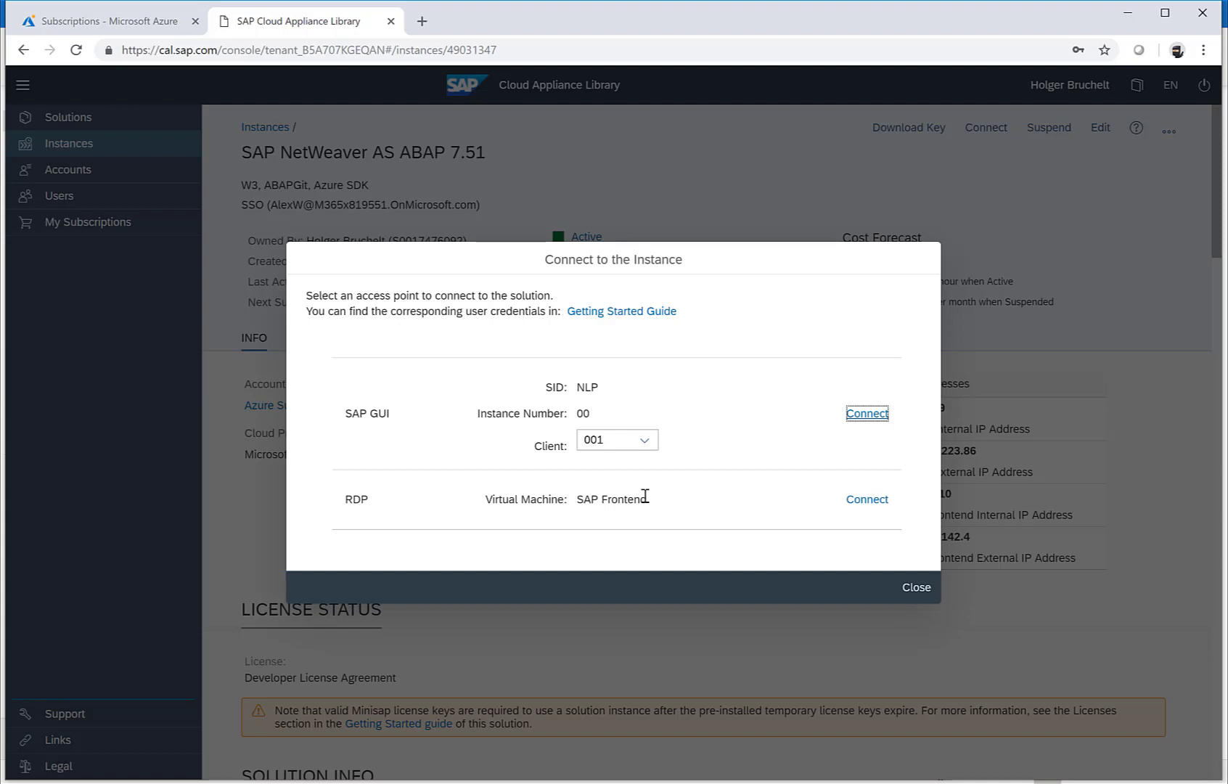
Step: Launch the RDP file and connect to 40.114.142.4 with the Administrator password, accepting the certificate
left_click(866, 506)
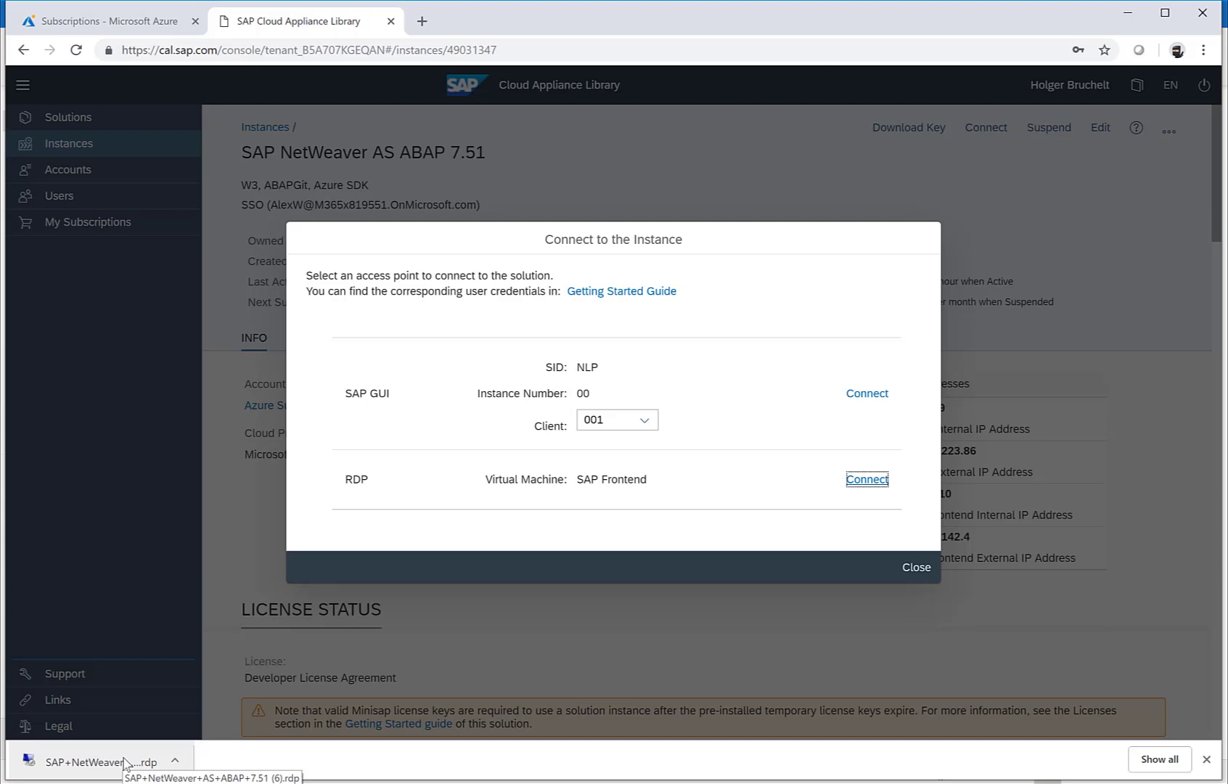
left_click(125, 762)
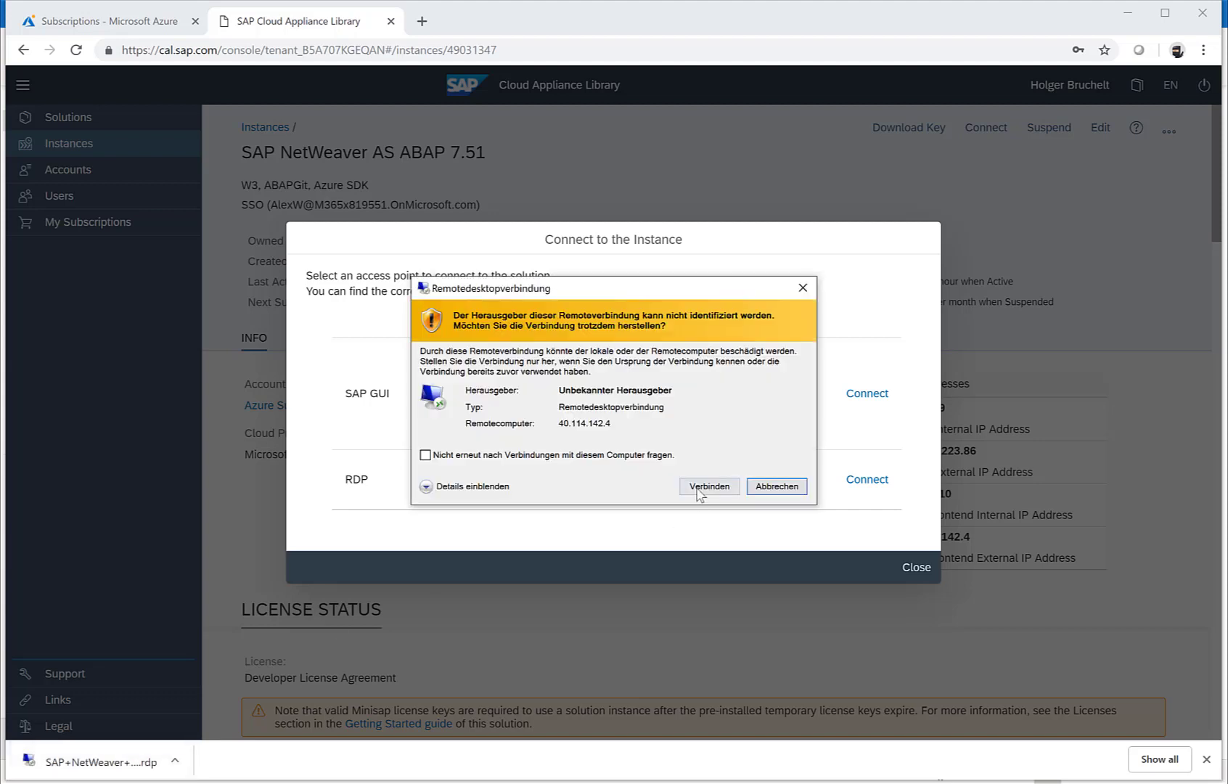
left_click(698, 491)
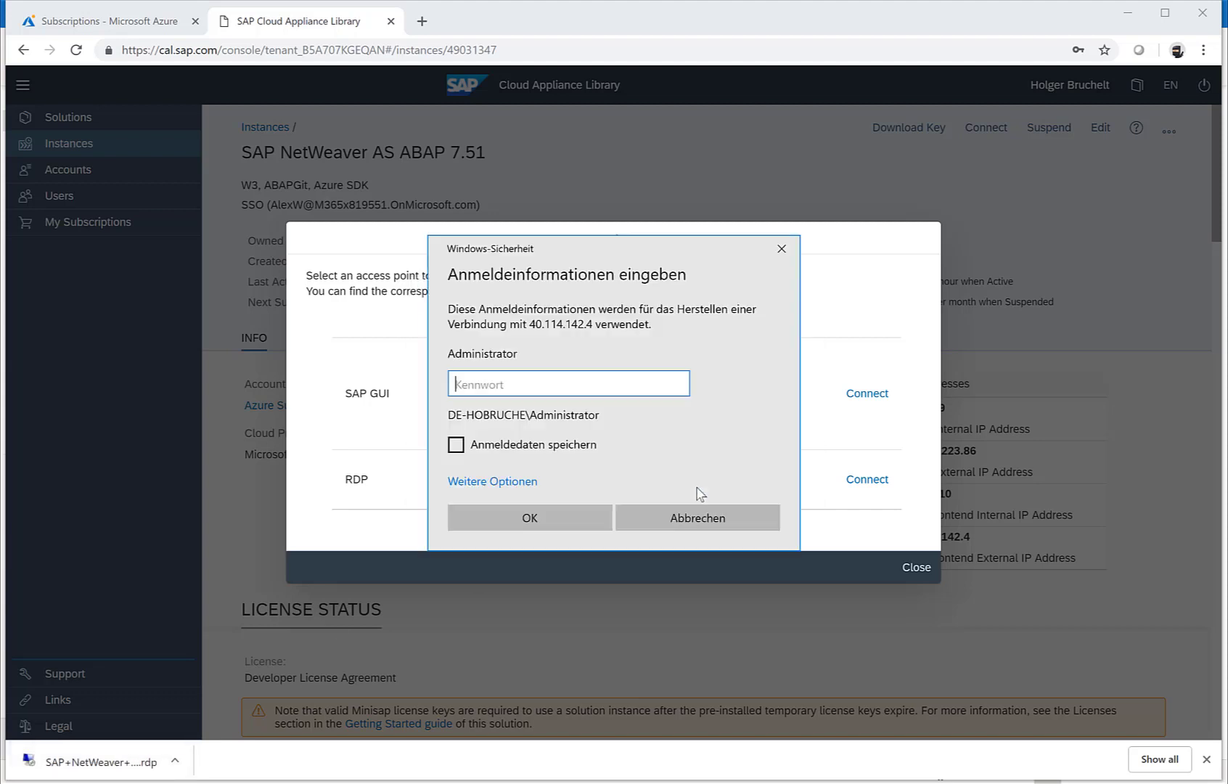
type("********")
key("Return")
left_click(664, 529)
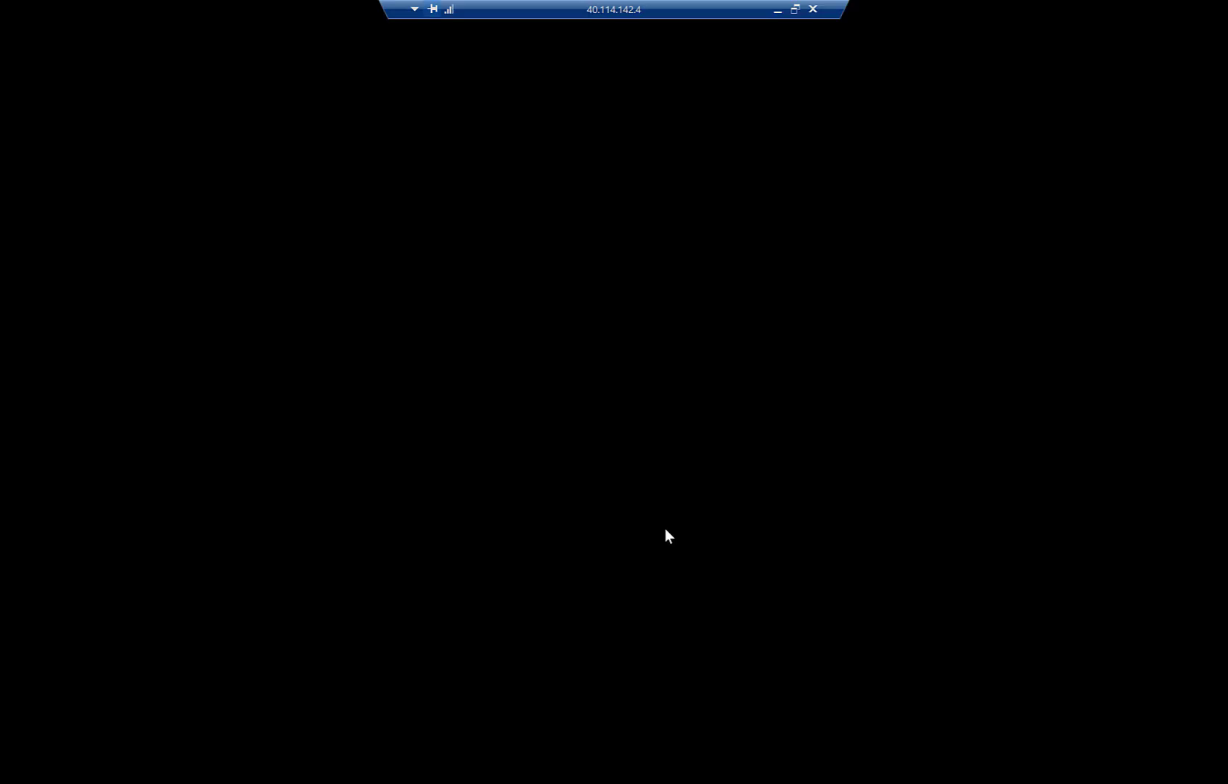
Step: Window the remote session and dismiss the SAP license expiry notice
left_click(795, 10)
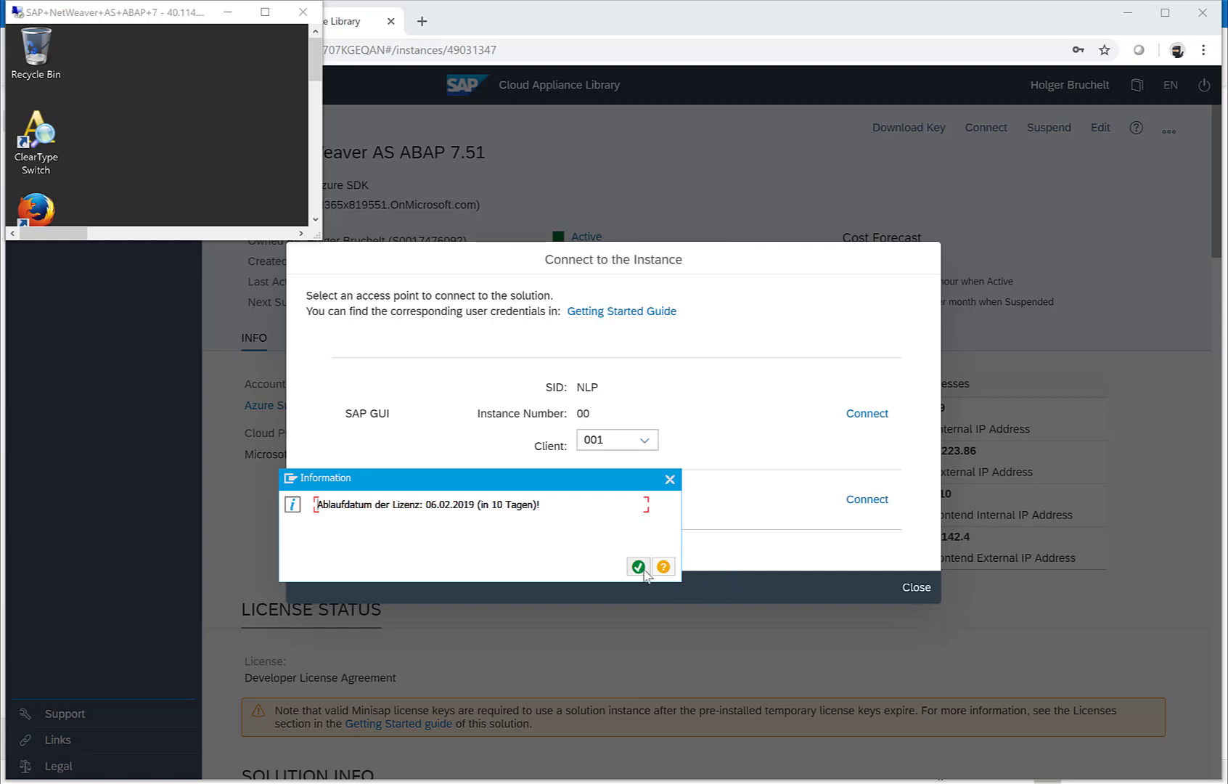
left_click(639, 567)
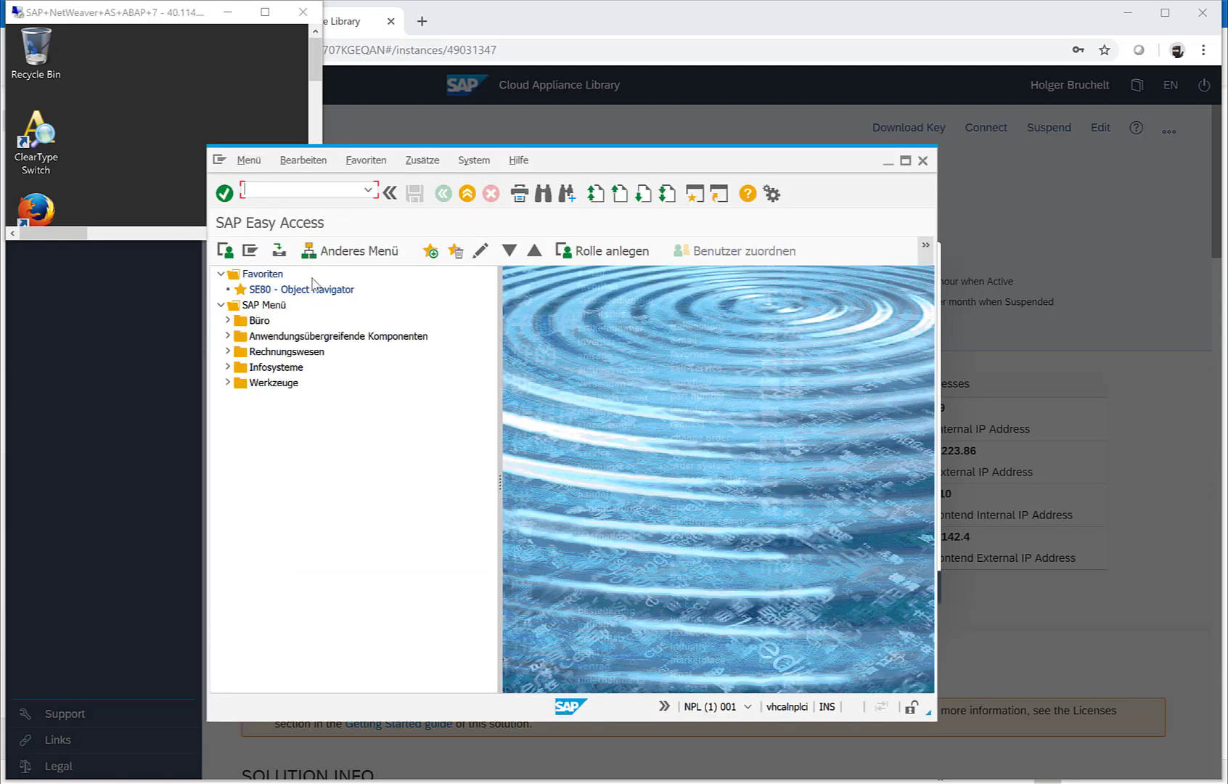
left_click(149, 95)
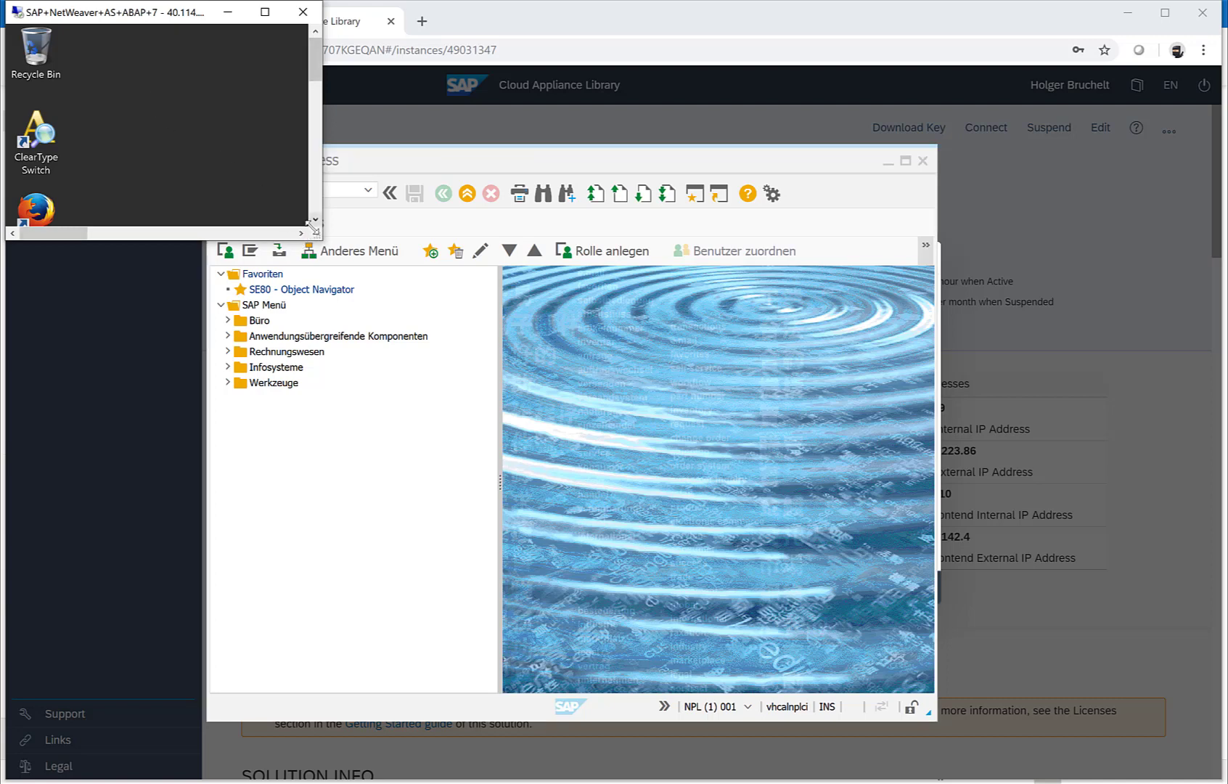
Step: Enlarge the remote desktop window, then advance to the Getting started slide
left_click_drag(320, 236, 742, 508)
left_click_drag(793, 555, 992, 650)
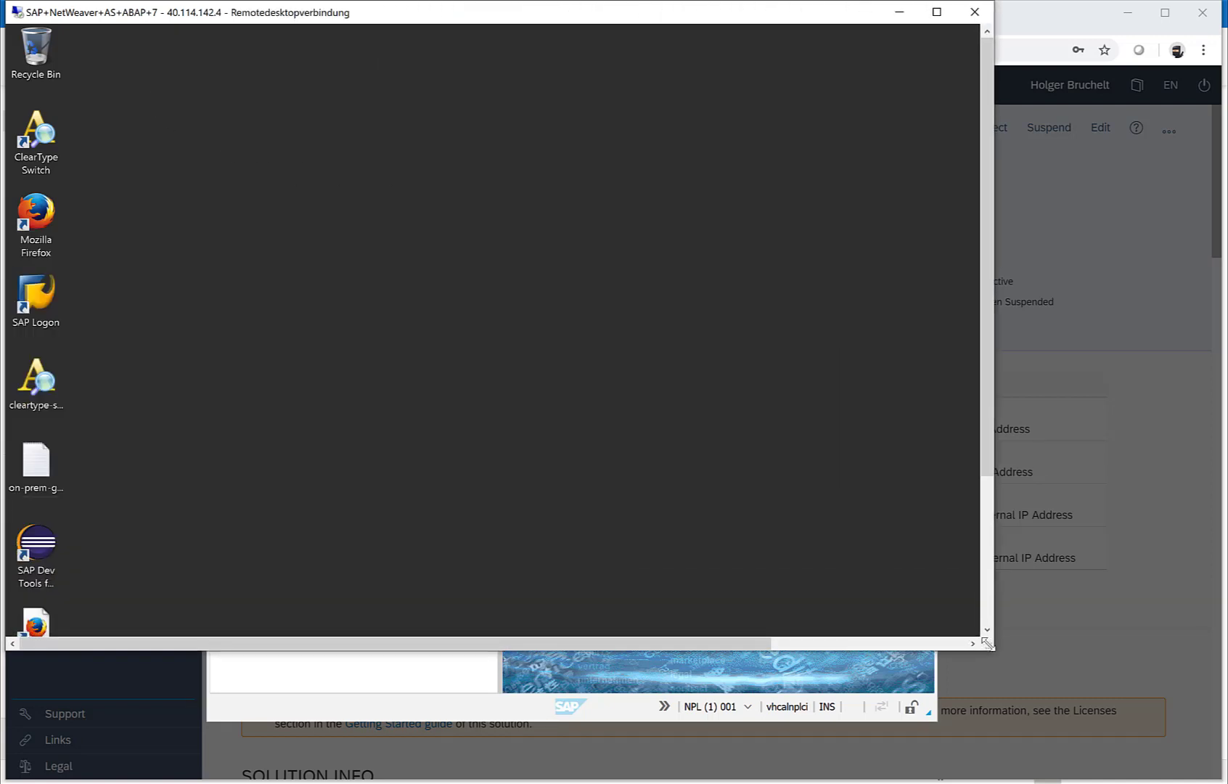
left_click(29, 550)
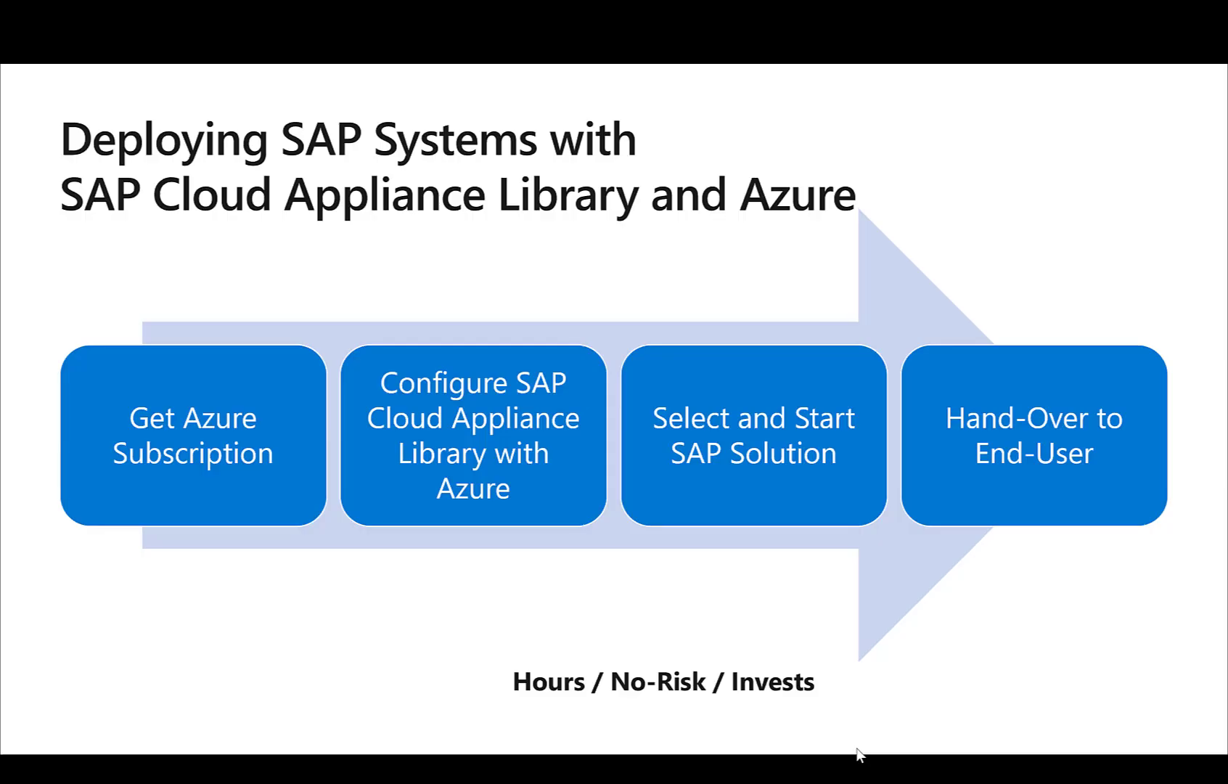
key("Right")
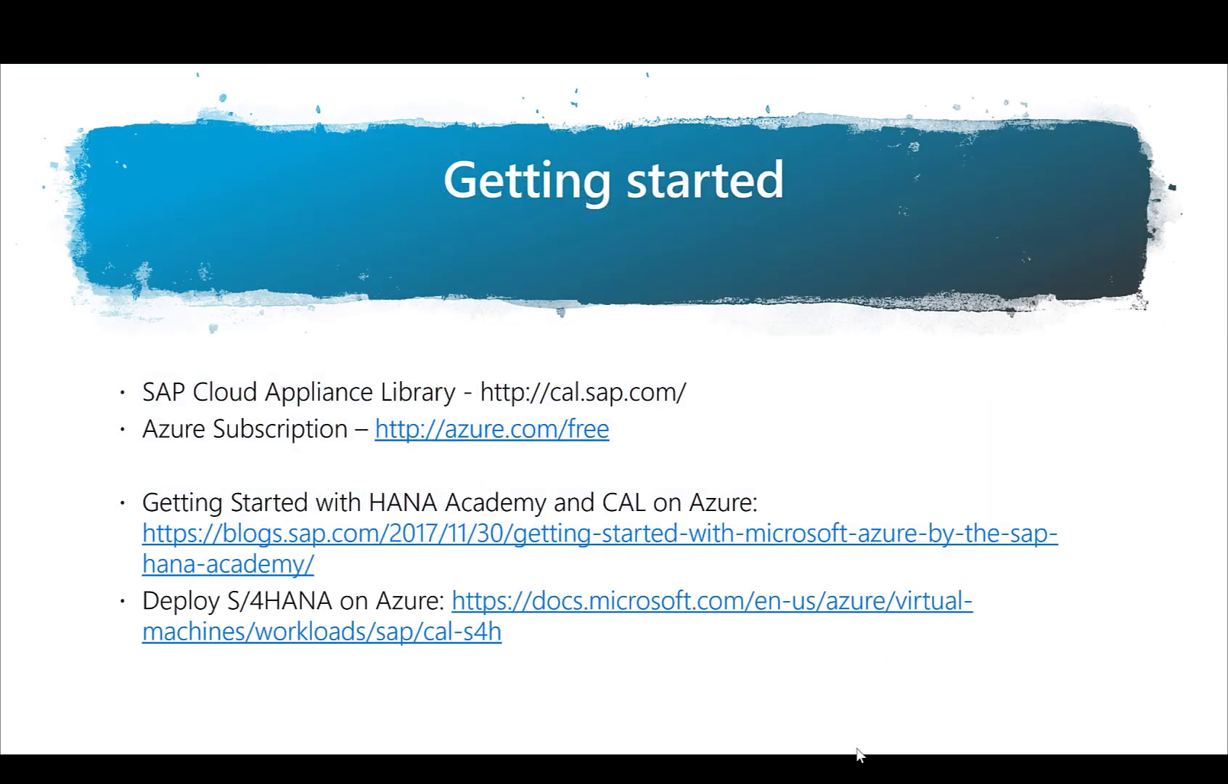